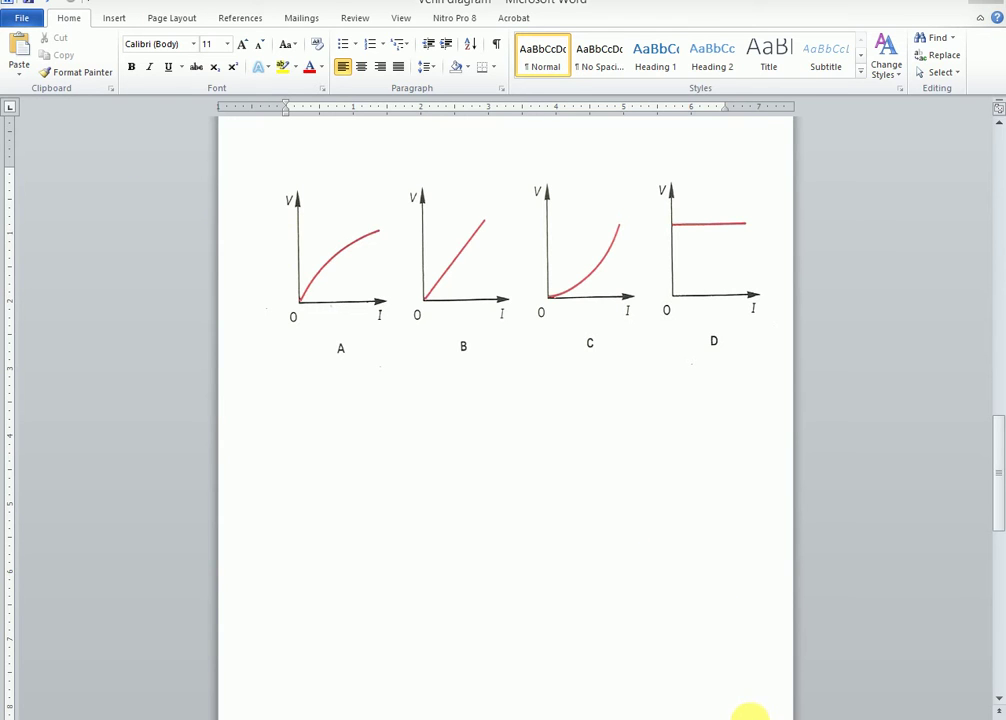
left_click(116, 30)
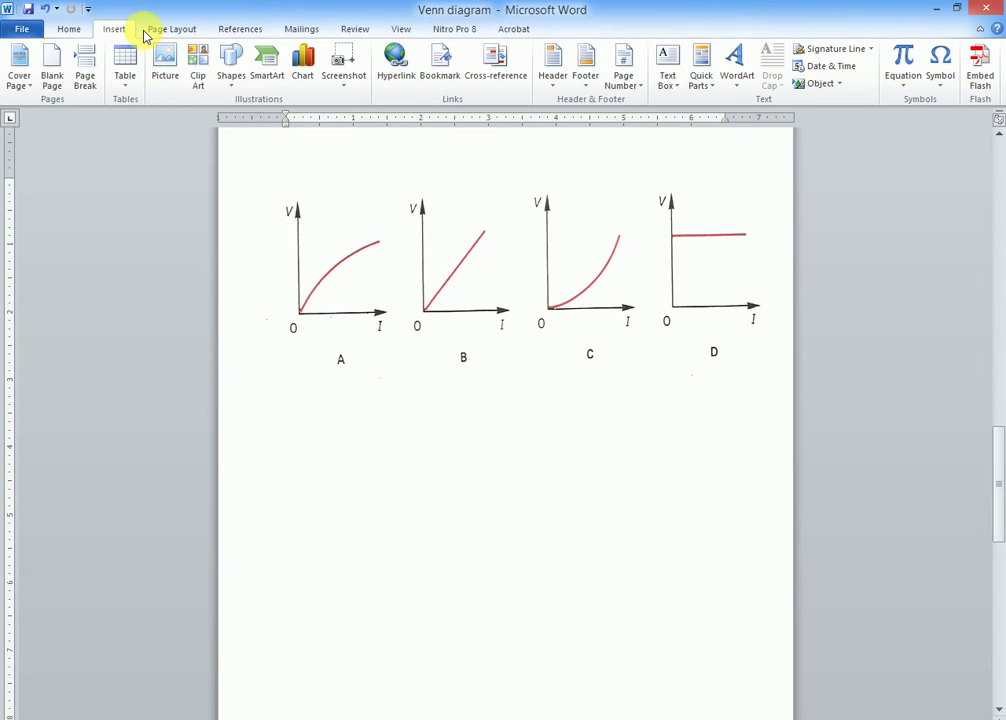
left_click(232, 70)
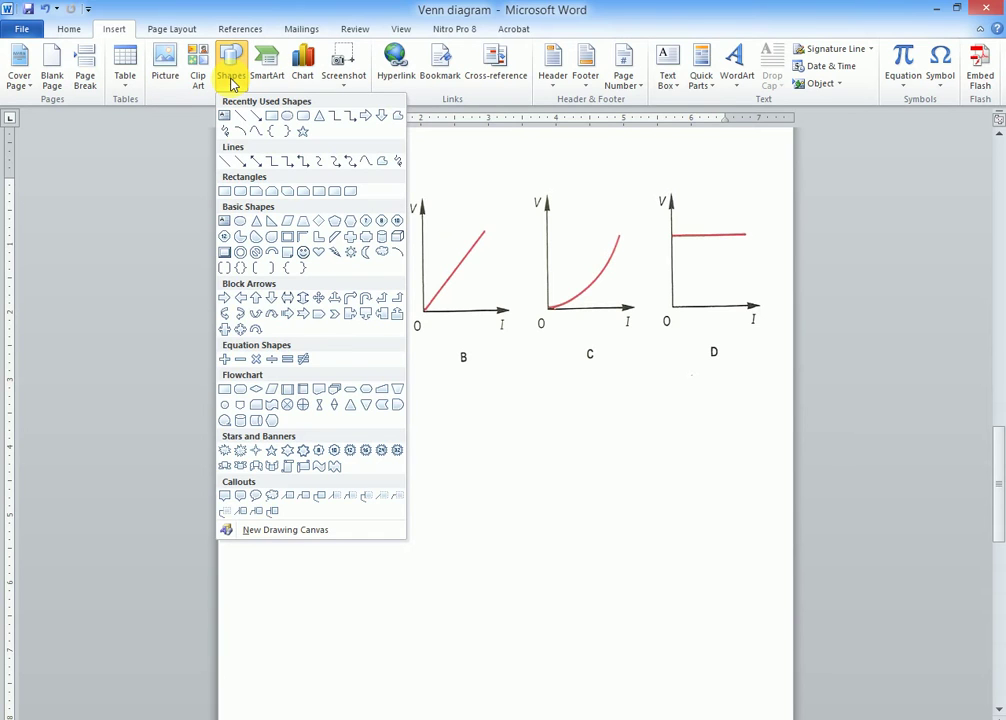
left_click(527, 392)
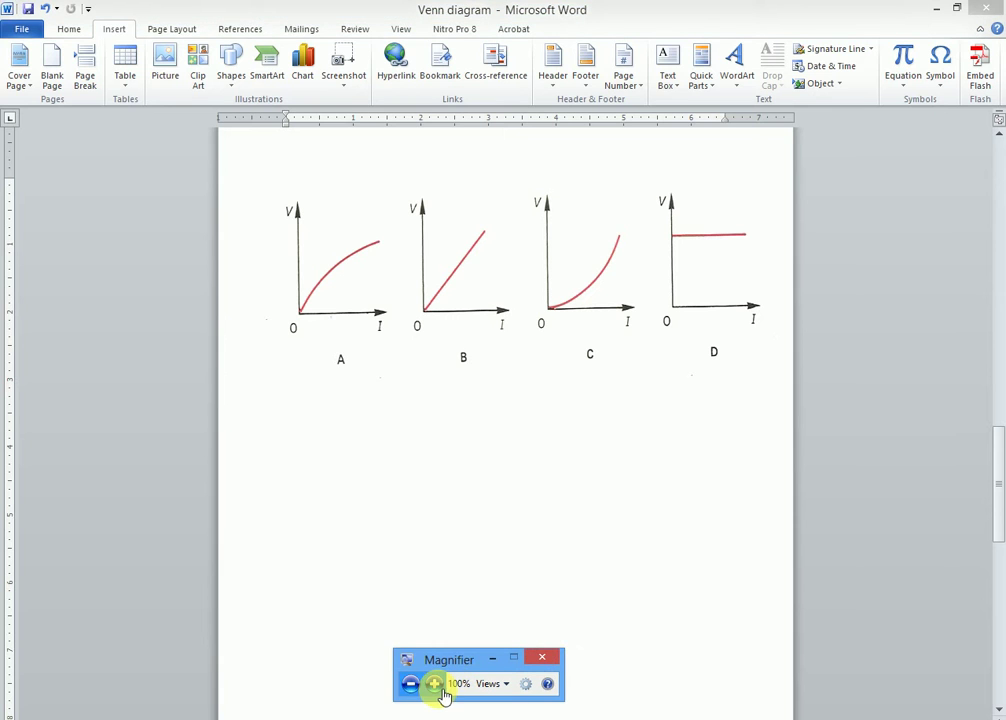
Magnify the screen to 150% and minimise the Magnifier window
left_click(441, 684)
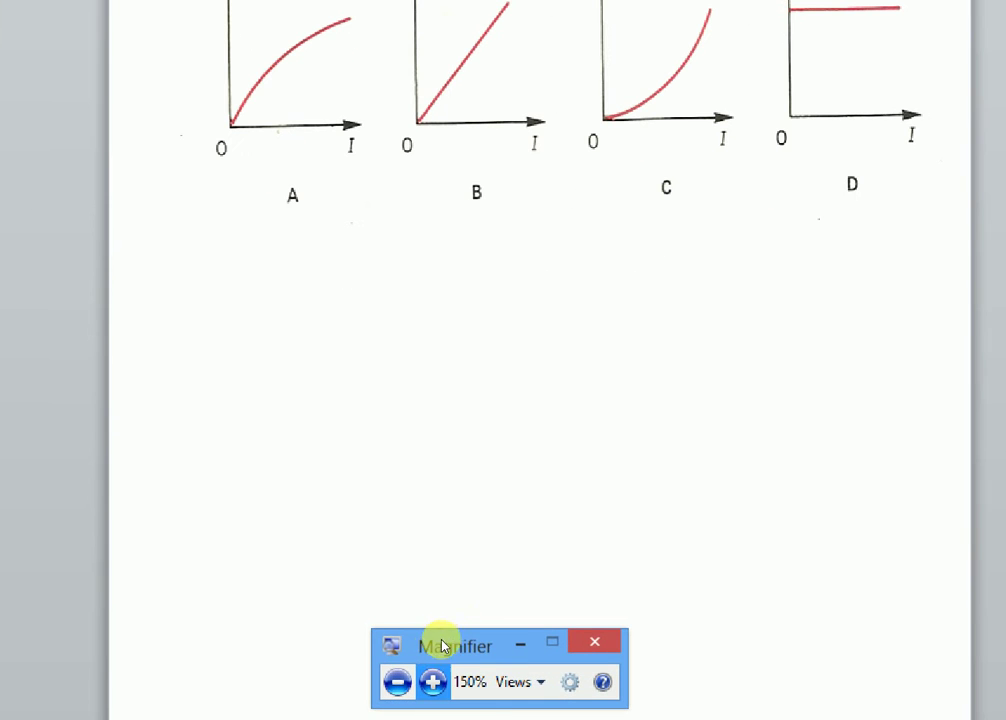
left_click(519, 645)
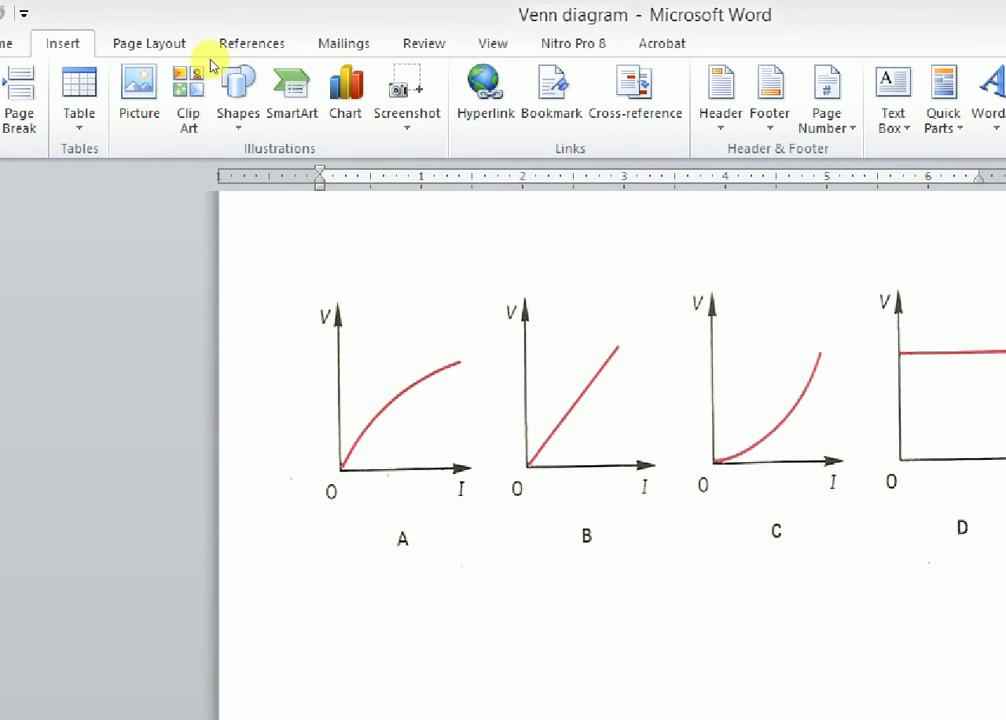
Draw a straight vertical line about 3.2 inches long in the blank area below graph A
left_click(234, 92)
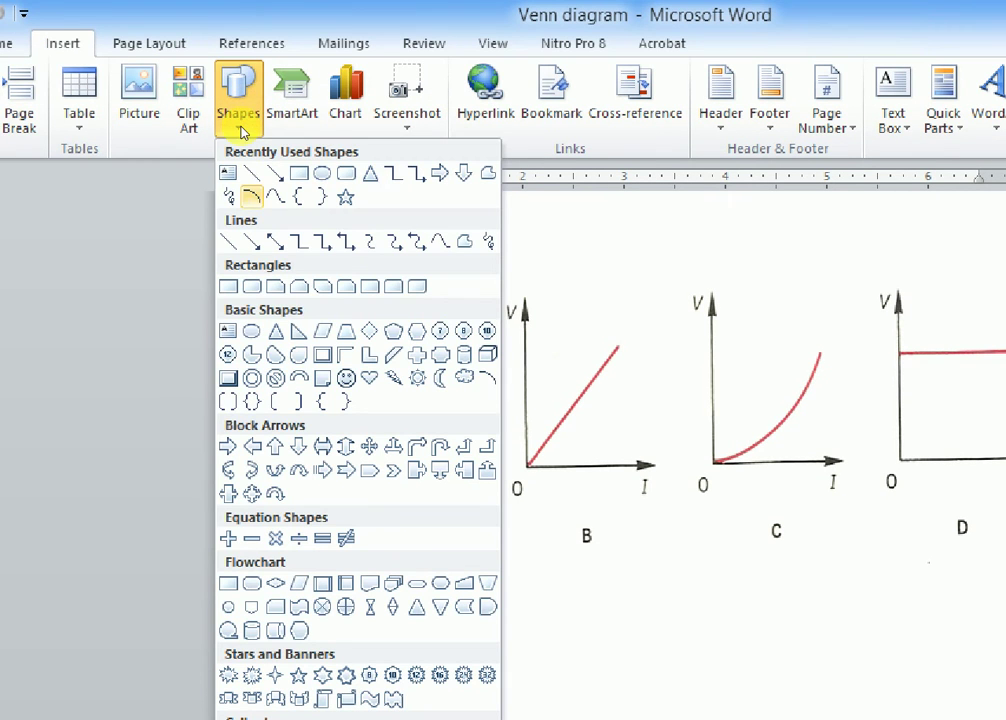
left_click(252, 173)
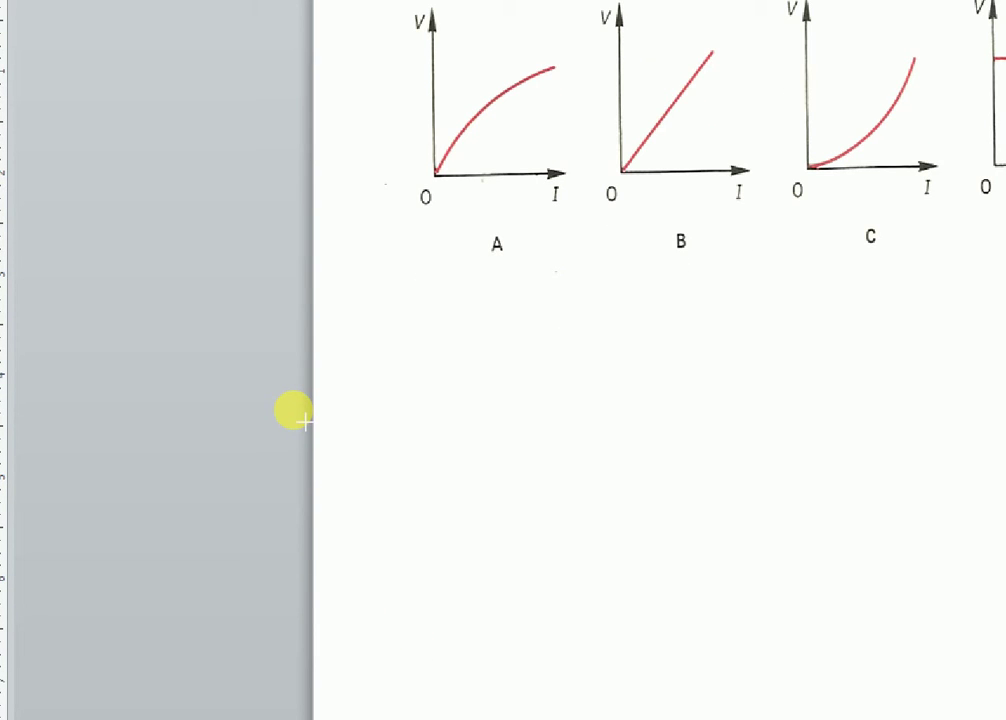
mouse_move(303, 421)
left_mouse_down()
mouse_move(294, 595)
mouse_move(304, 621)
left_mouse_up()
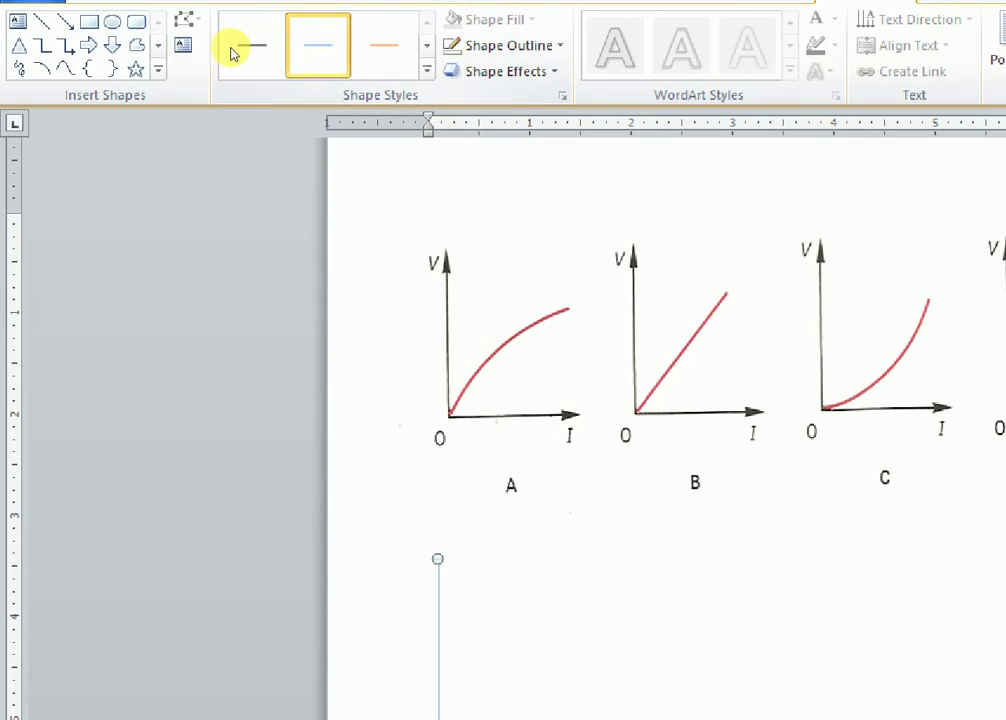
Set the vertical line's outline colour to Black, Text 1 and its weight to 1½ pt
left_click(512, 45)
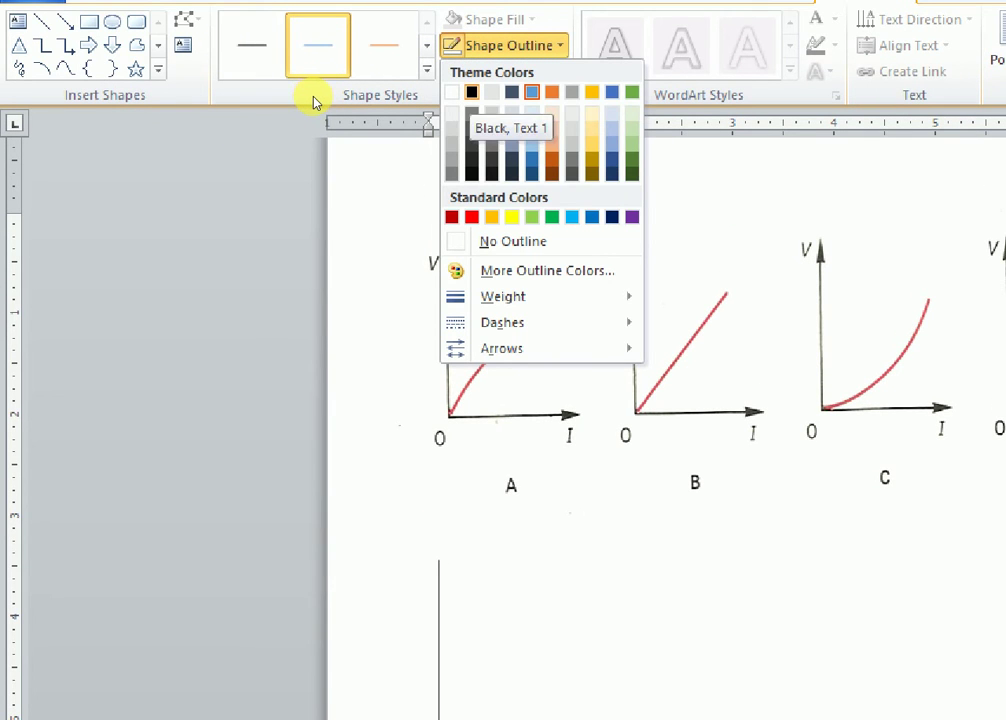
key("Return")
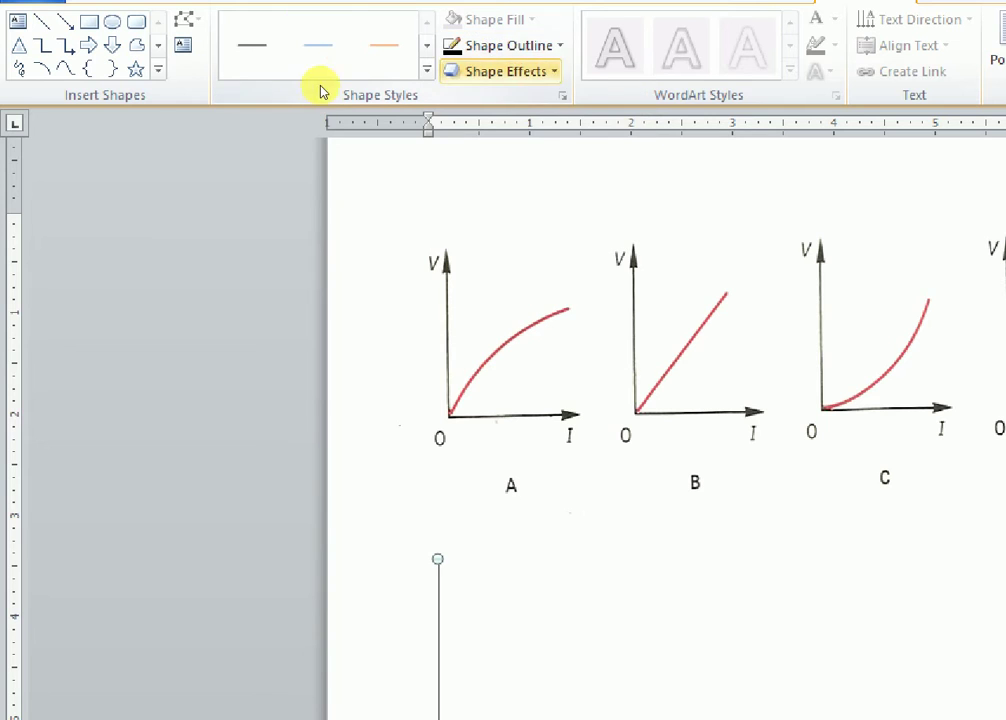
left_click(520, 46)
left_click(520, 46)
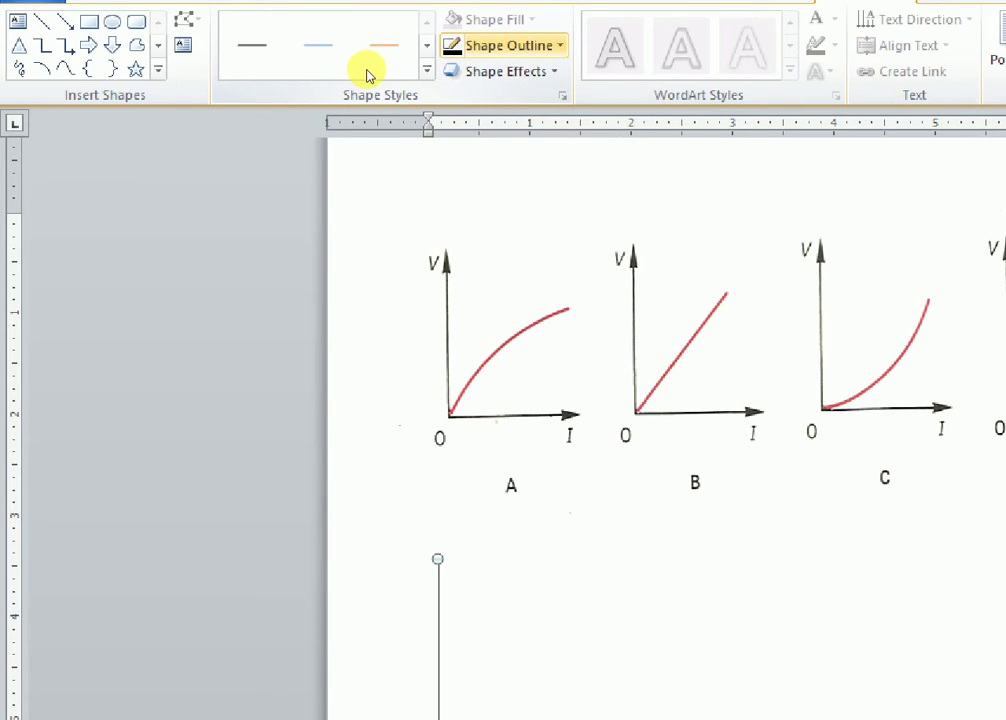
left_click(520, 46)
mouse_move(512, 297)
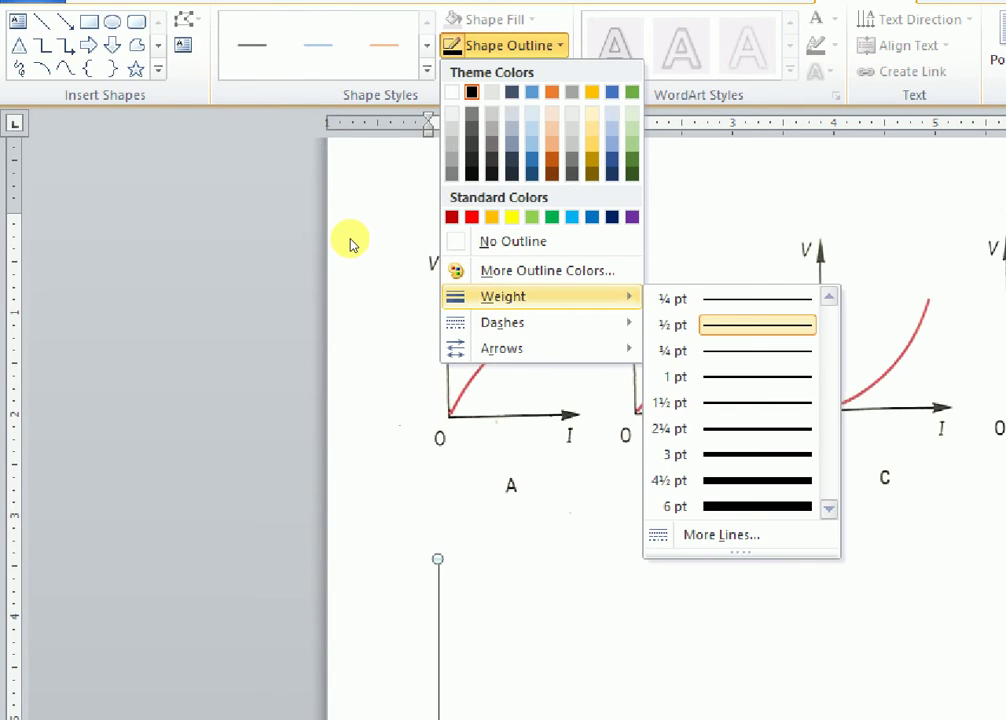
key("Down")
key("Down")
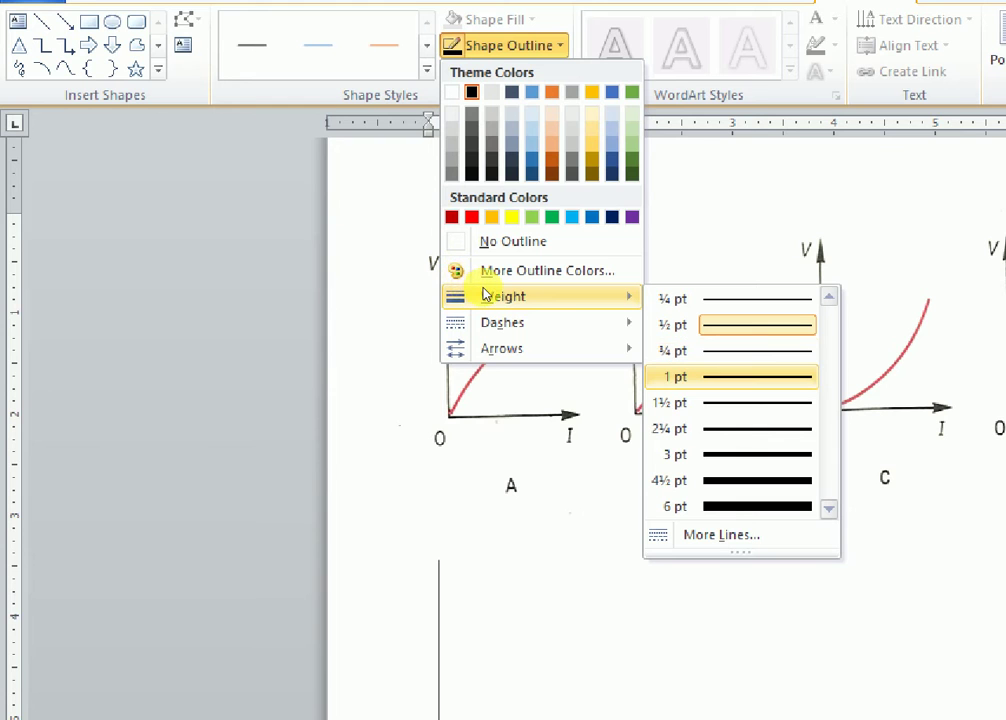
key("Down")
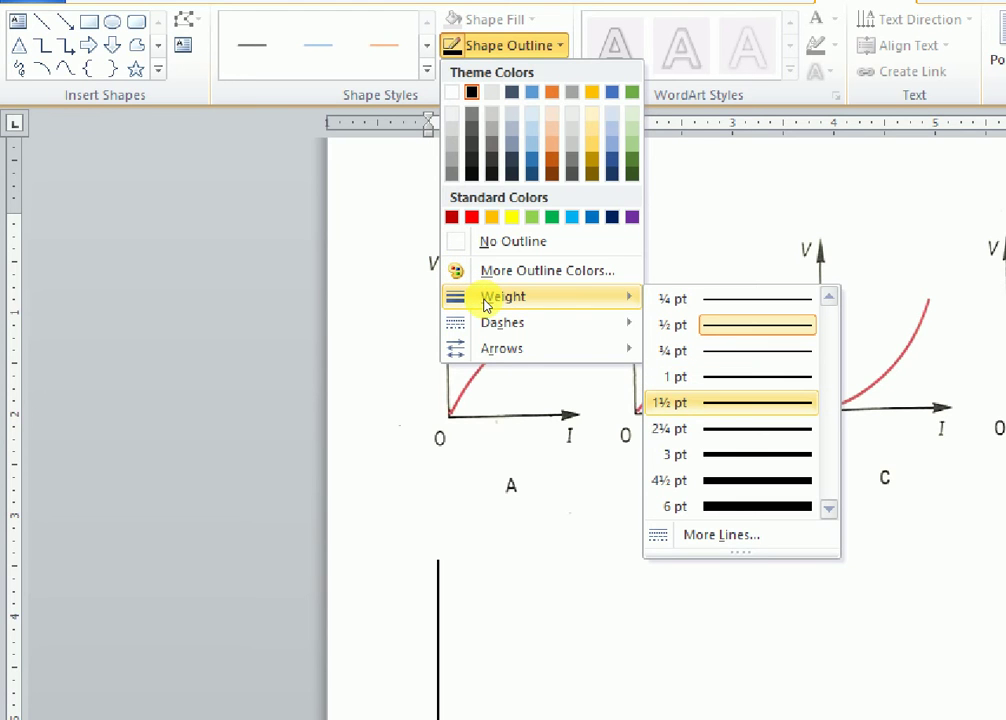
key("Return")
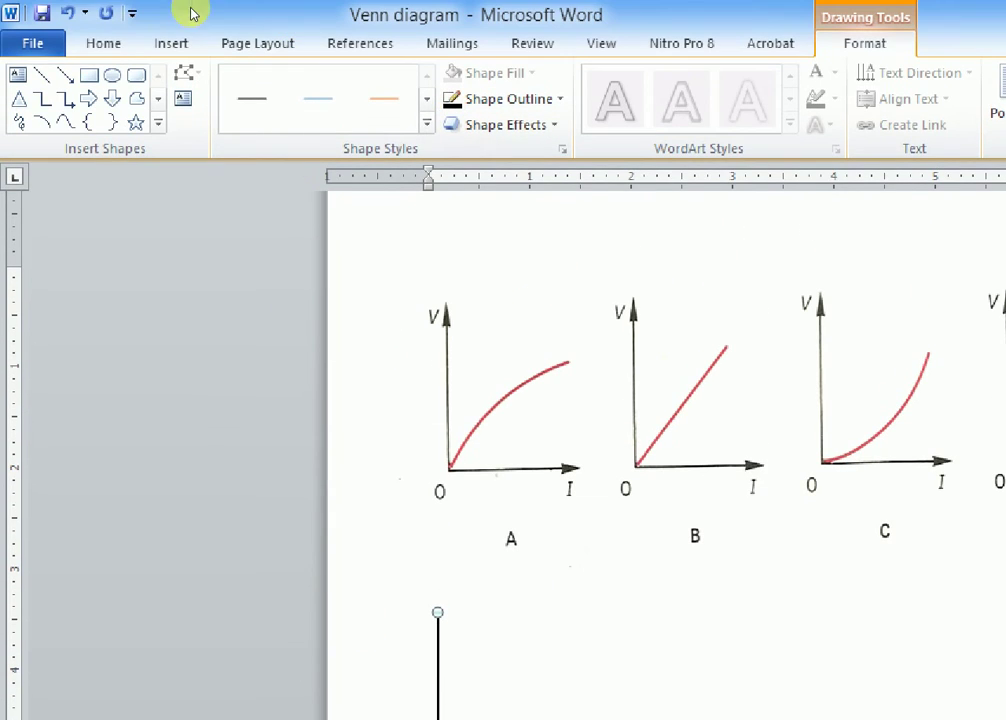
Draw a straight horizontal line starting from the lower end of the vertical line
left_click(167, 44)
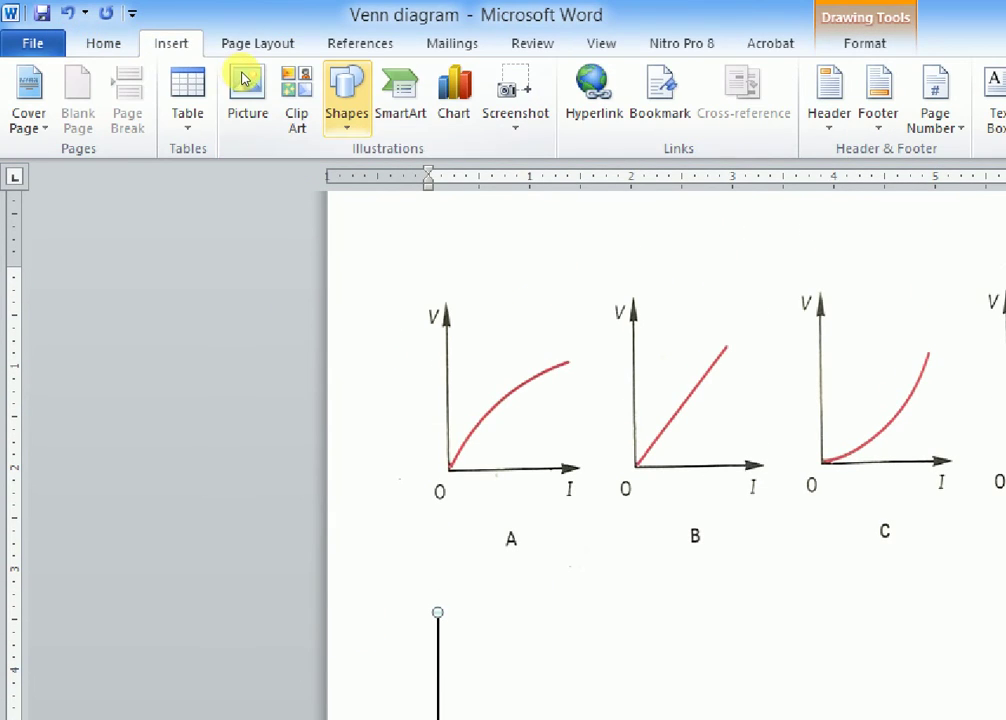
left_click(361, 343)
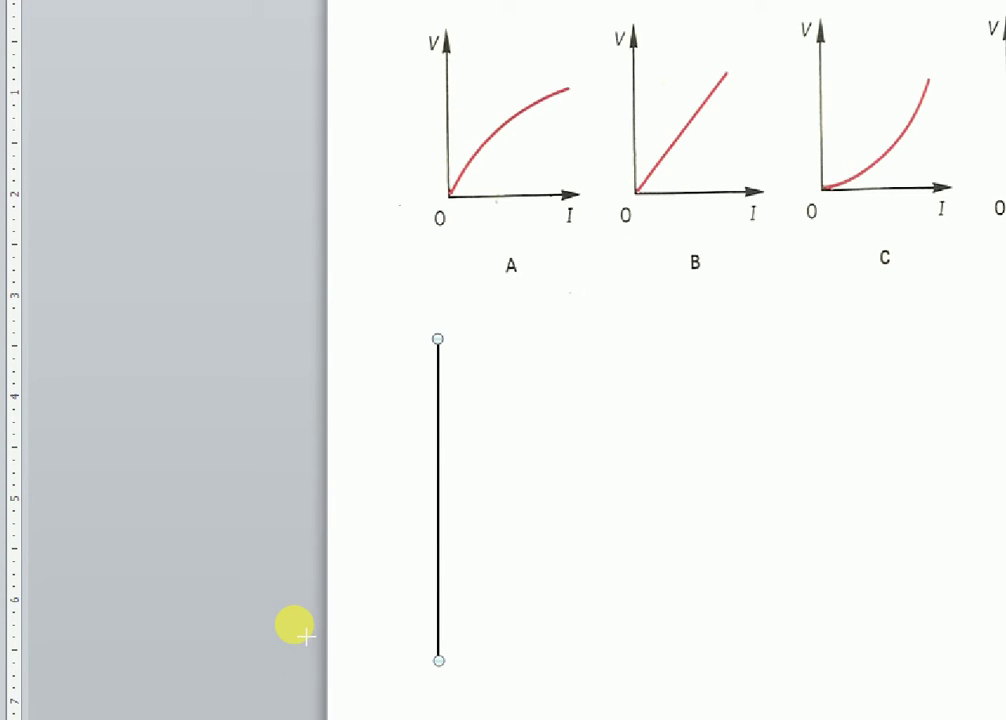
mouse_move(438, 660)
left_mouse_down()
mouse_move(492, 638)
mouse_move(595, 631)
left_mouse_up()
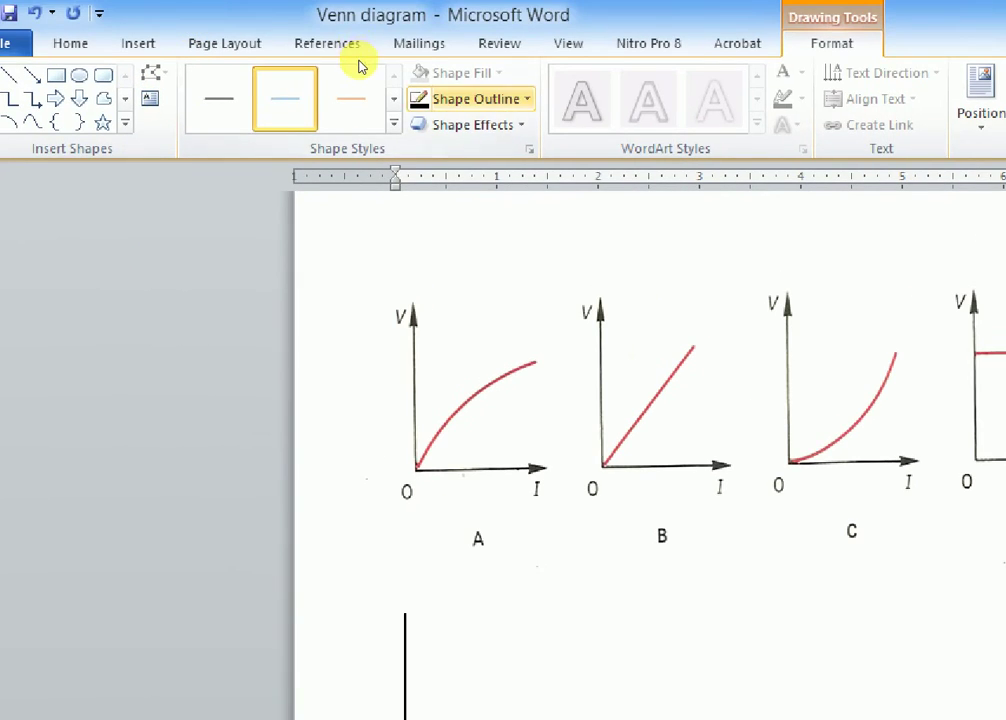
Set the horizontal line's outline colour to black and its weight to 1½ pt
left_click(500, 98)
key("Escape")
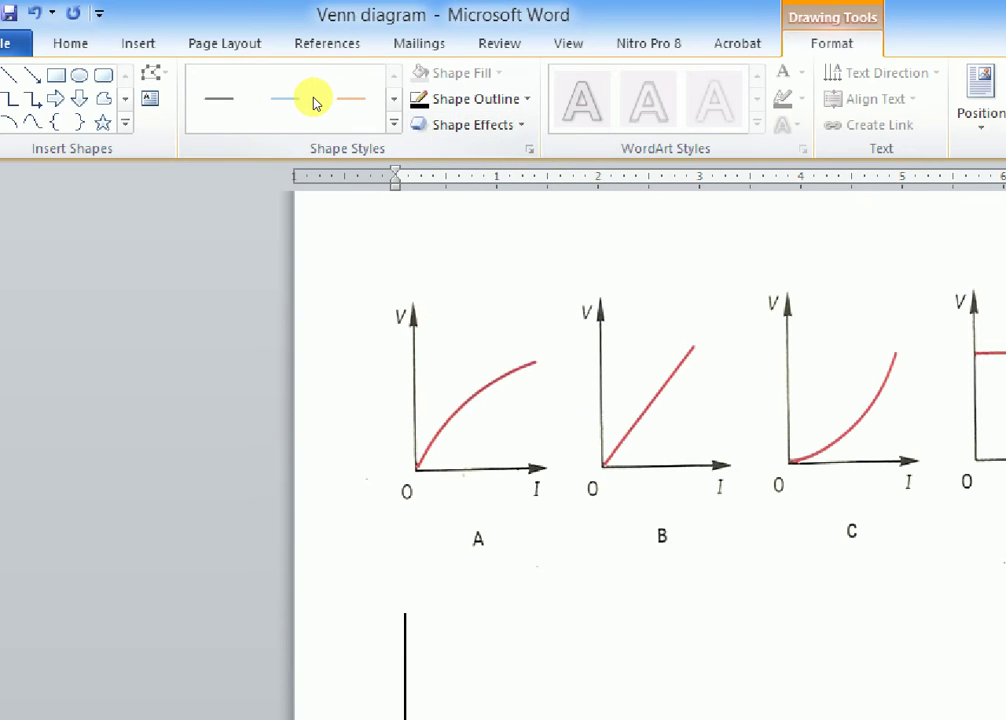
left_click(482, 98)
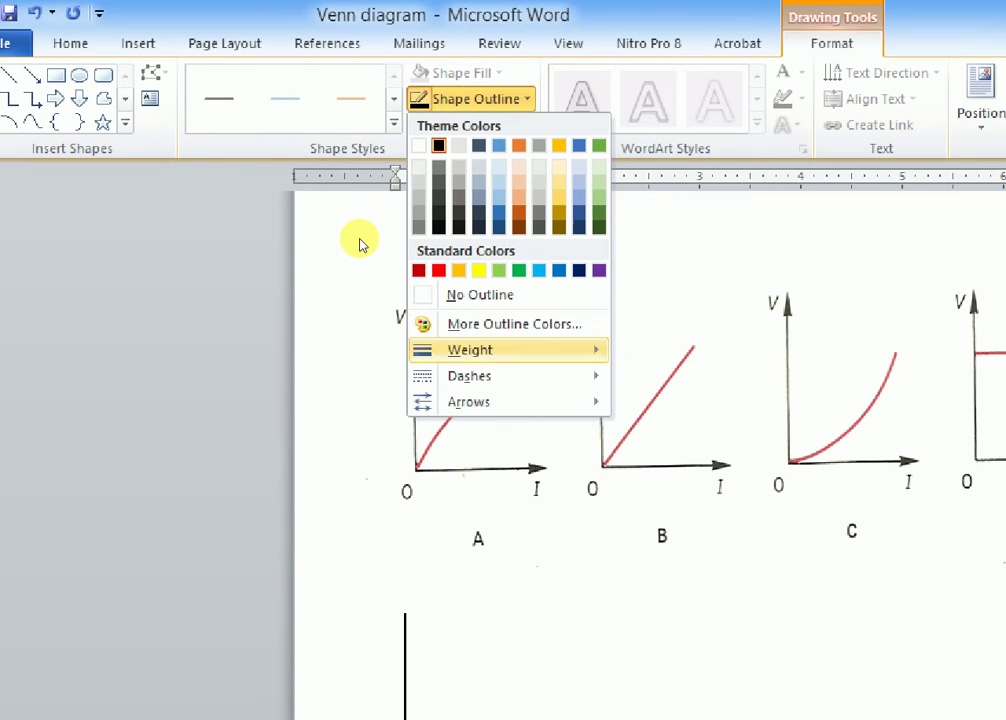
mouse_move(520, 350)
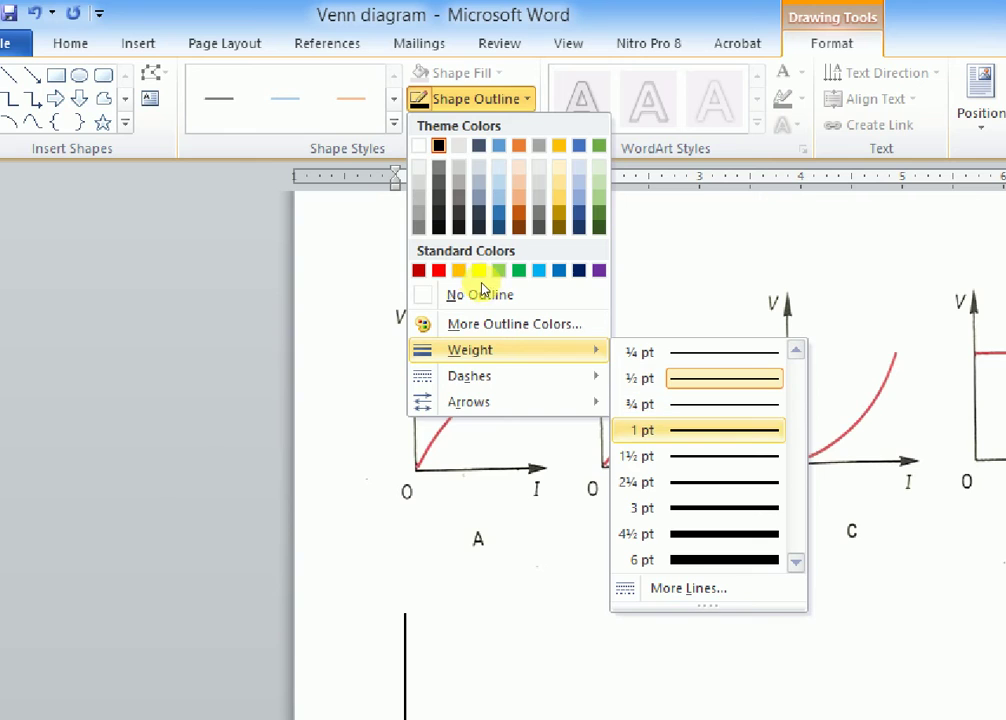
key("Return")
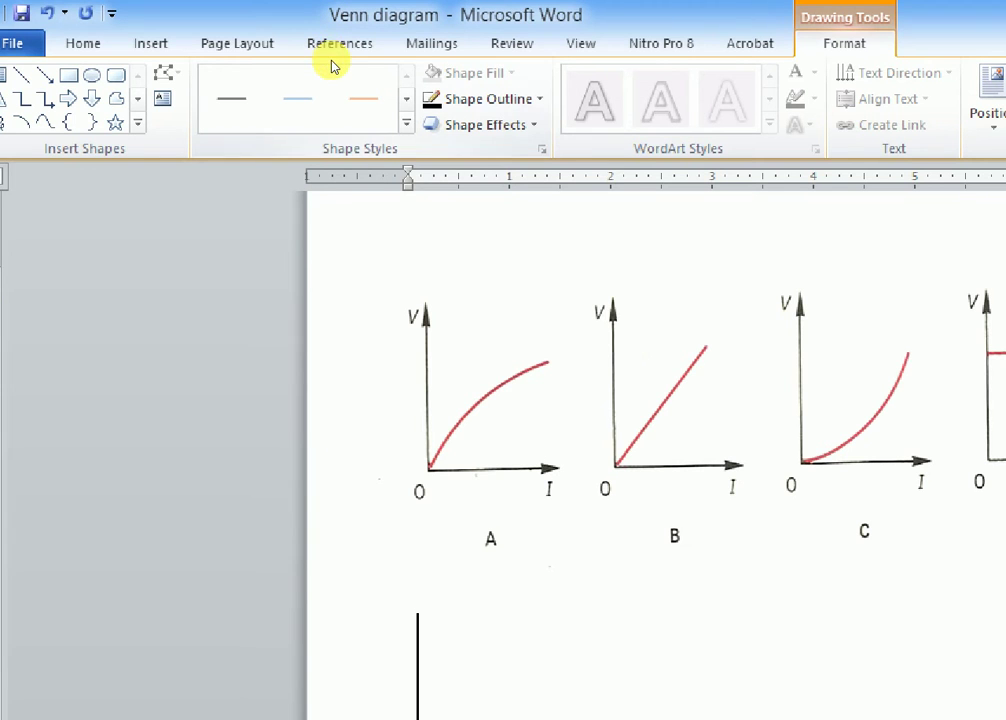
left_click(501, 99)
mouse_move(546, 351)
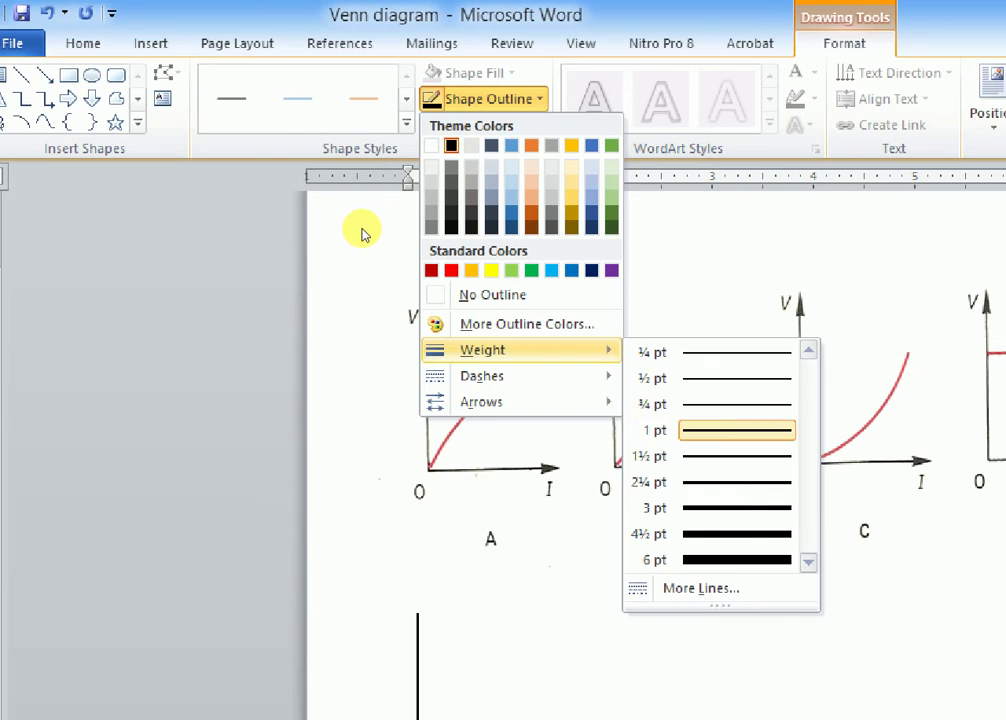
key("Down")
key("Return")
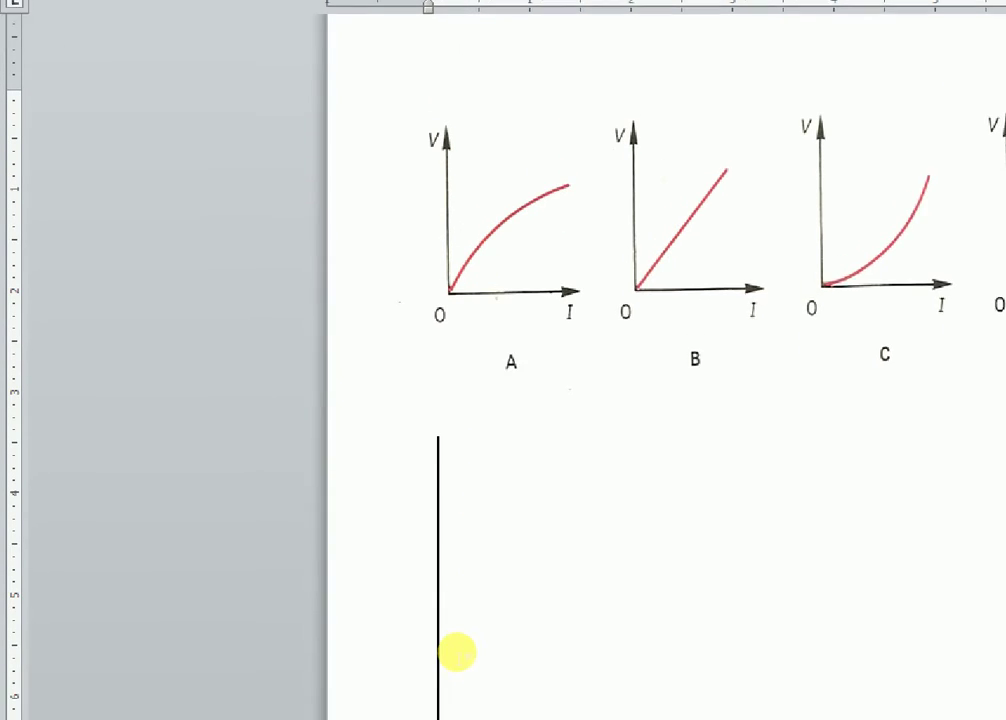
Apply the single right-pointing open arrow style to the vertical line's outline
left_click(493, 562)
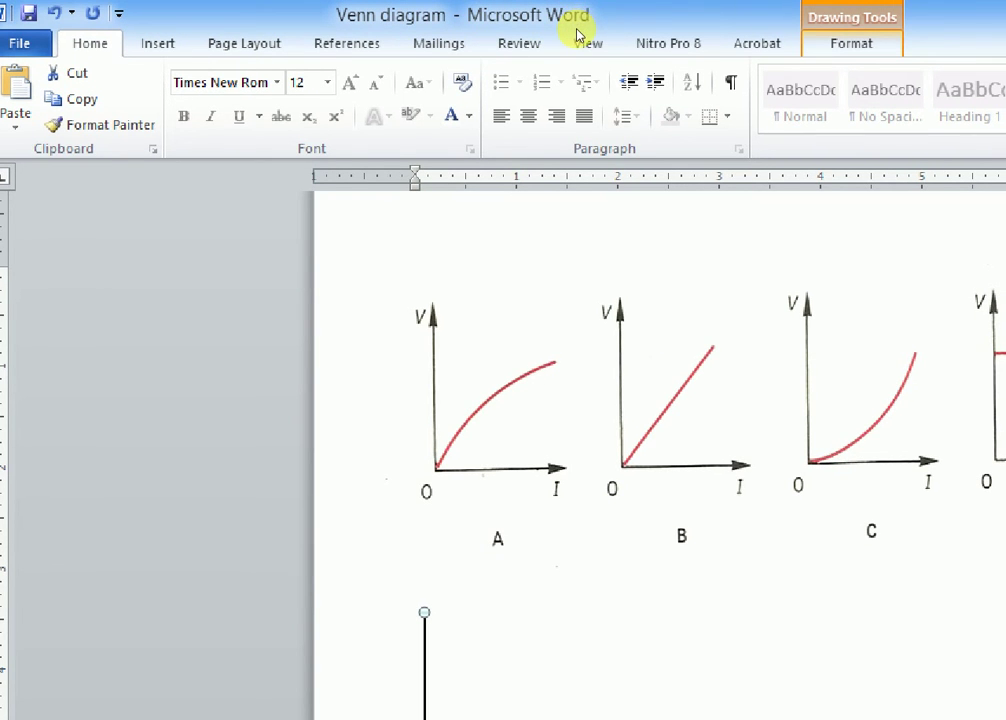
scroll(578, 35, "down", 9)
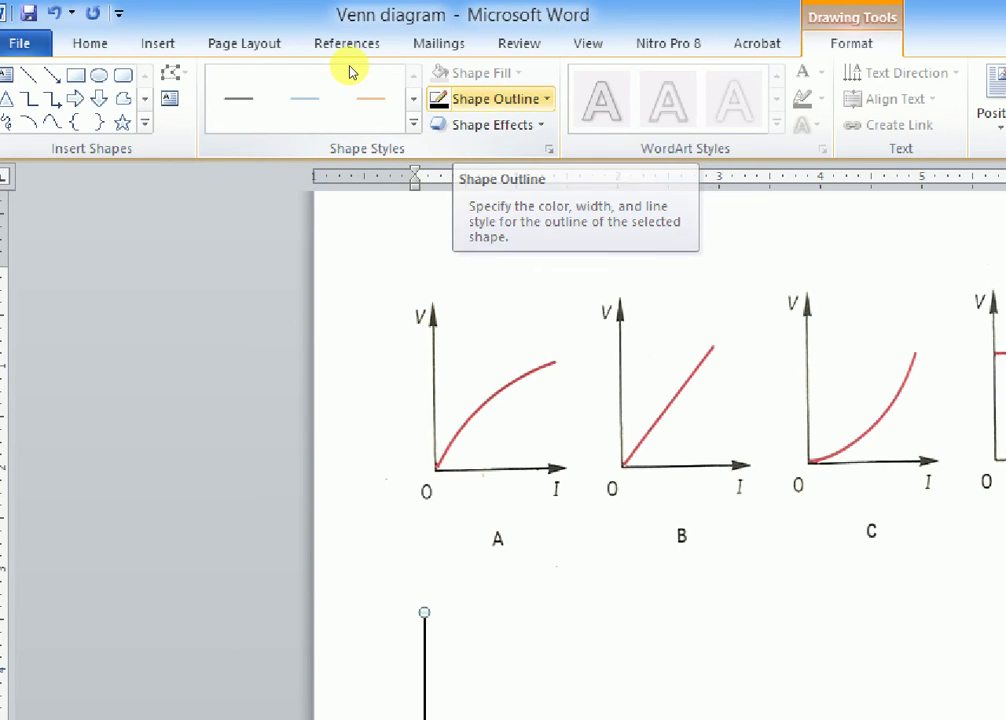
left_click(510, 98)
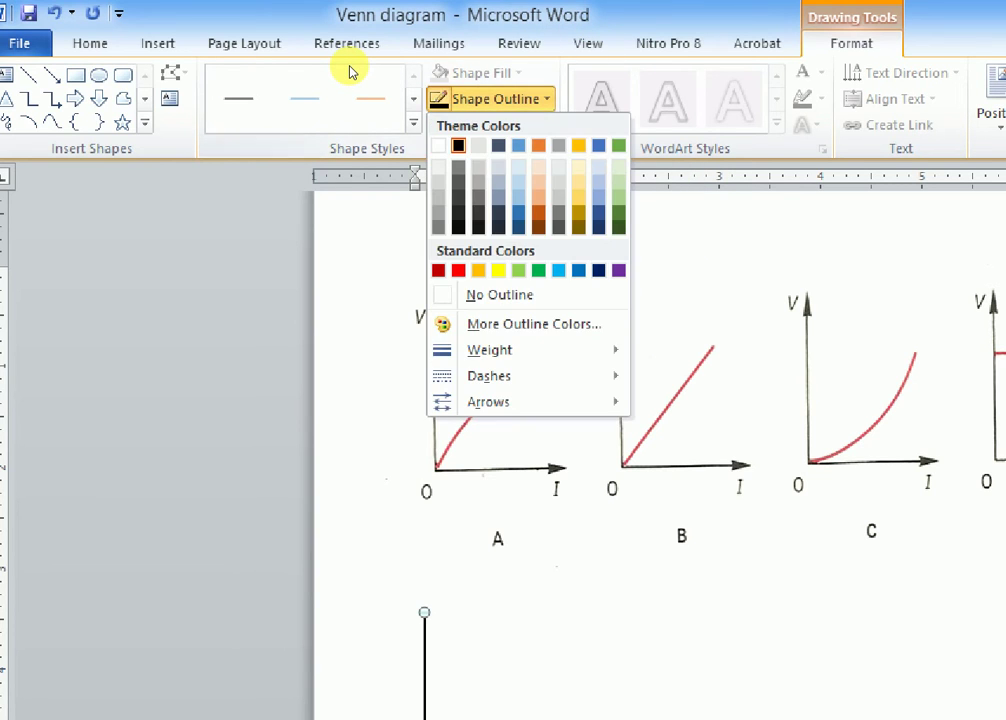
mouse_move(515, 402)
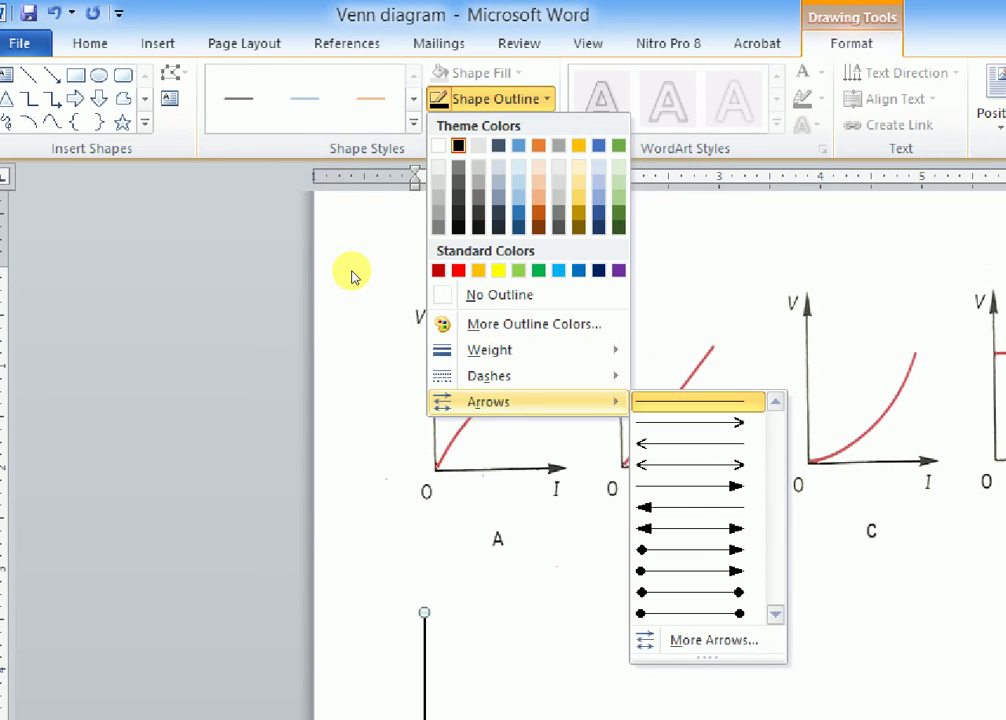
key("Down")
key("Down")
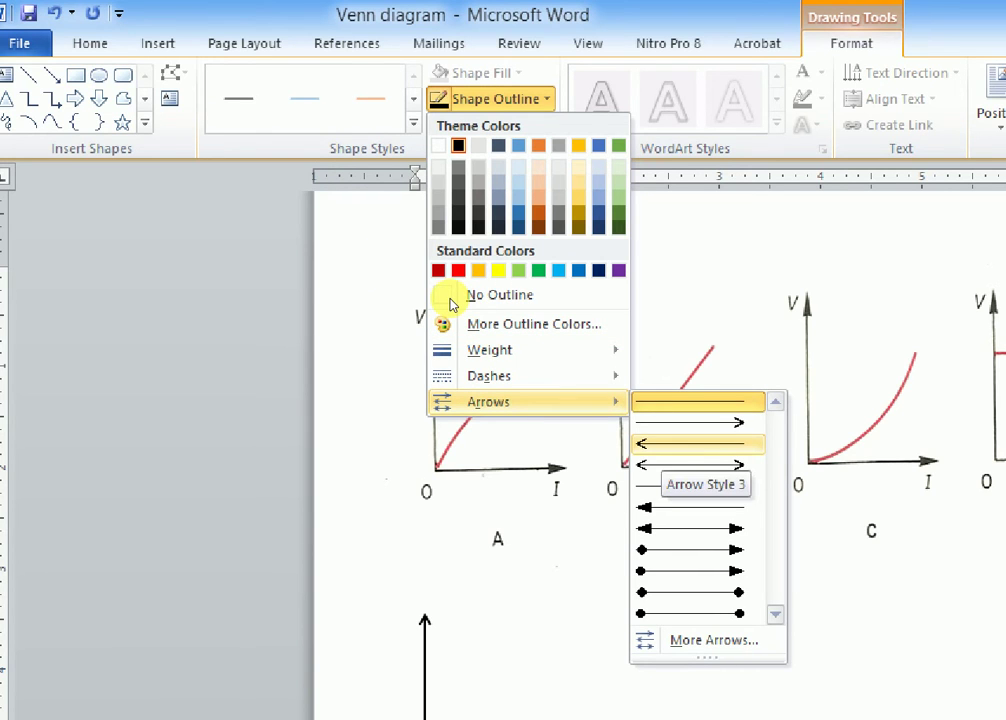
key("Up")
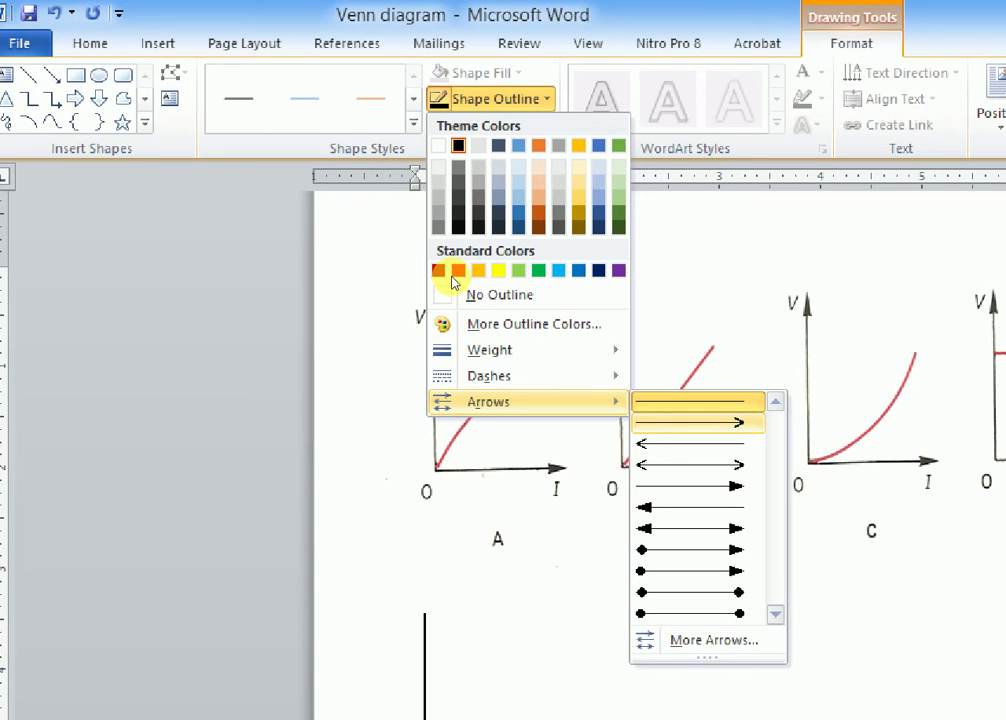
key("Return")
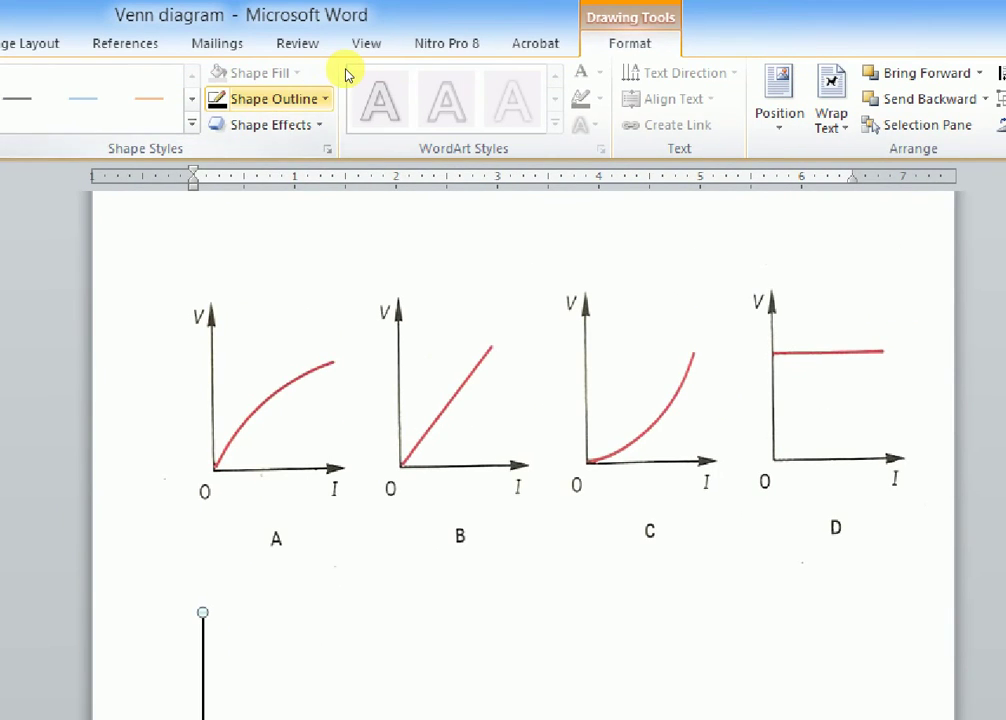
Apply Arrow Style 3 to the vertical line so that its upper end carries an open arrowhead
left_click(322, 98)
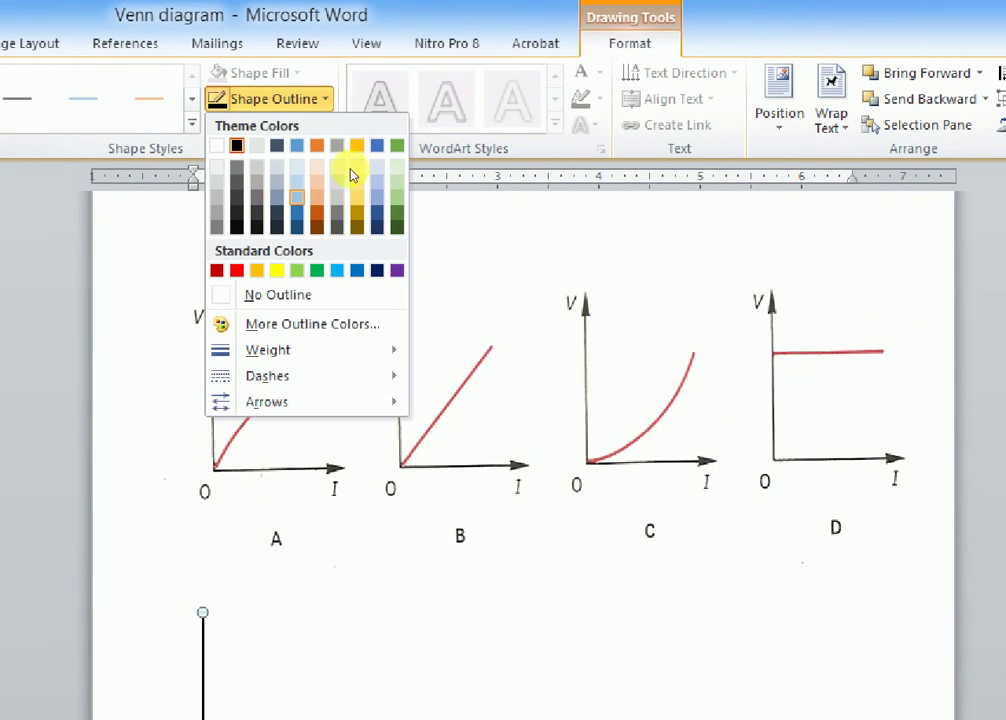
mouse_move(359, 376)
key("r")
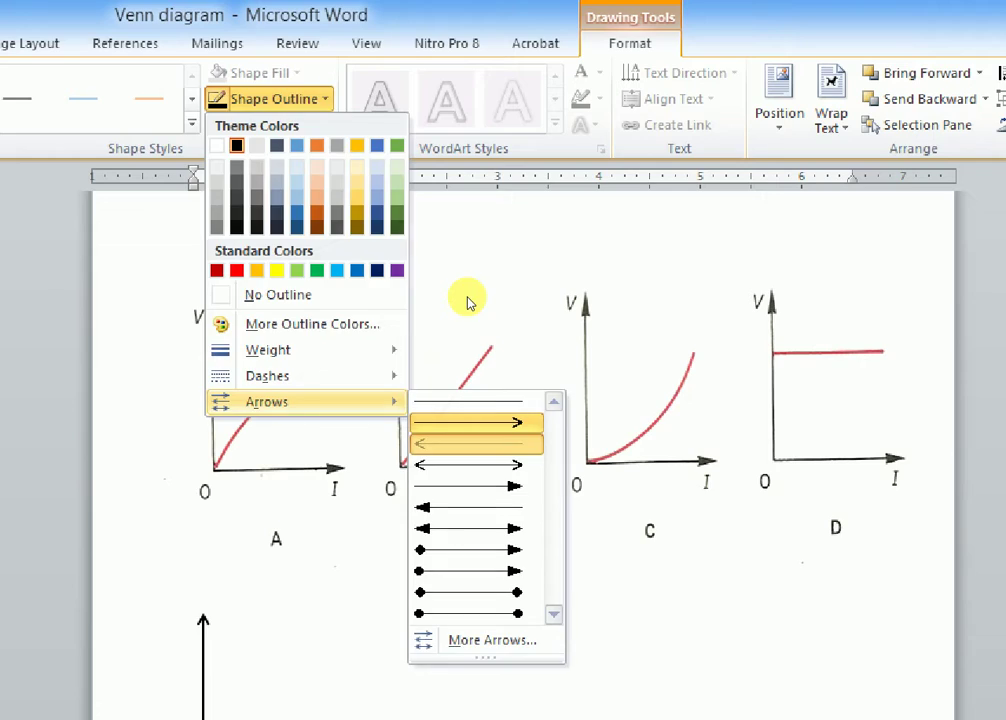
key("Return")
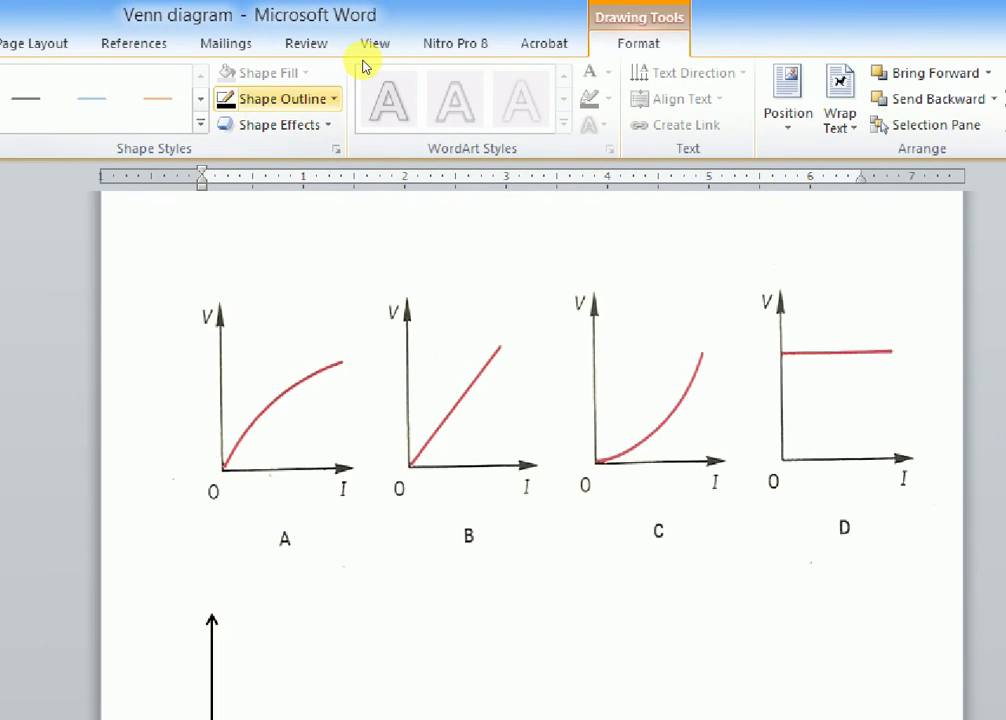
Apply the single right-pointing open arrow style to the horizontal line's outline
left_click(333, 98)
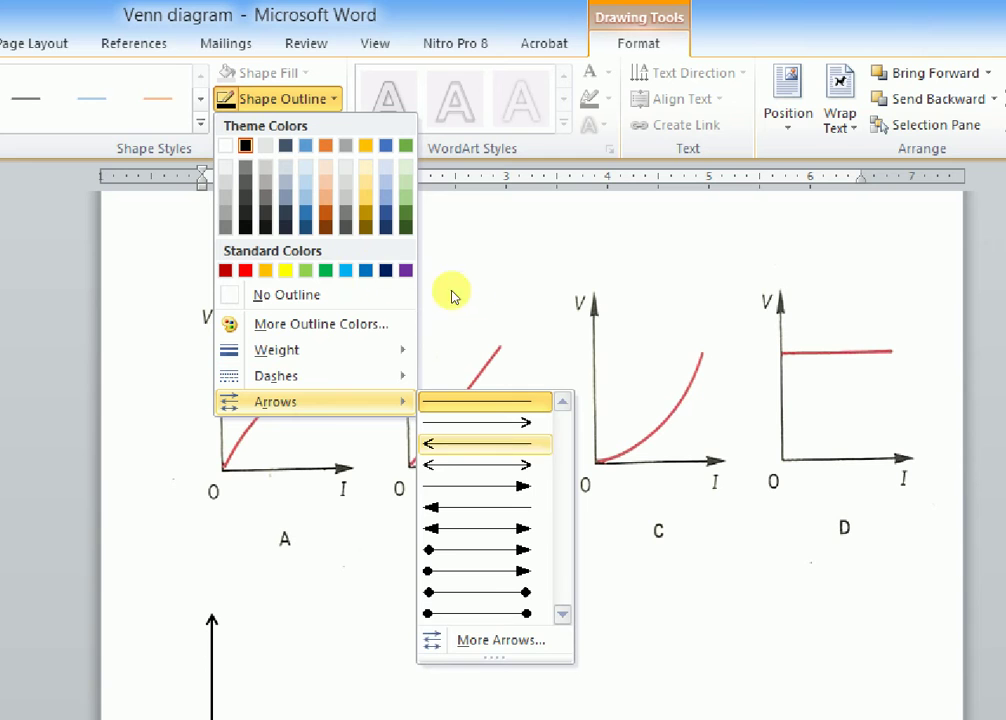
key("Down")
key("Down")
key("Up")
key("Up")
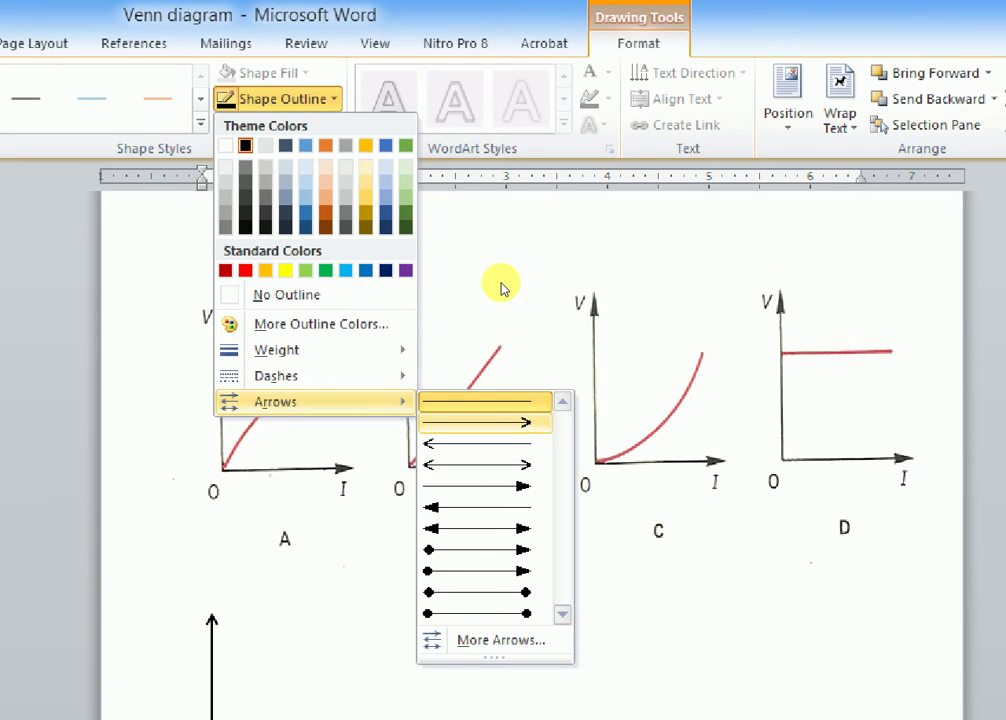
key("Return")
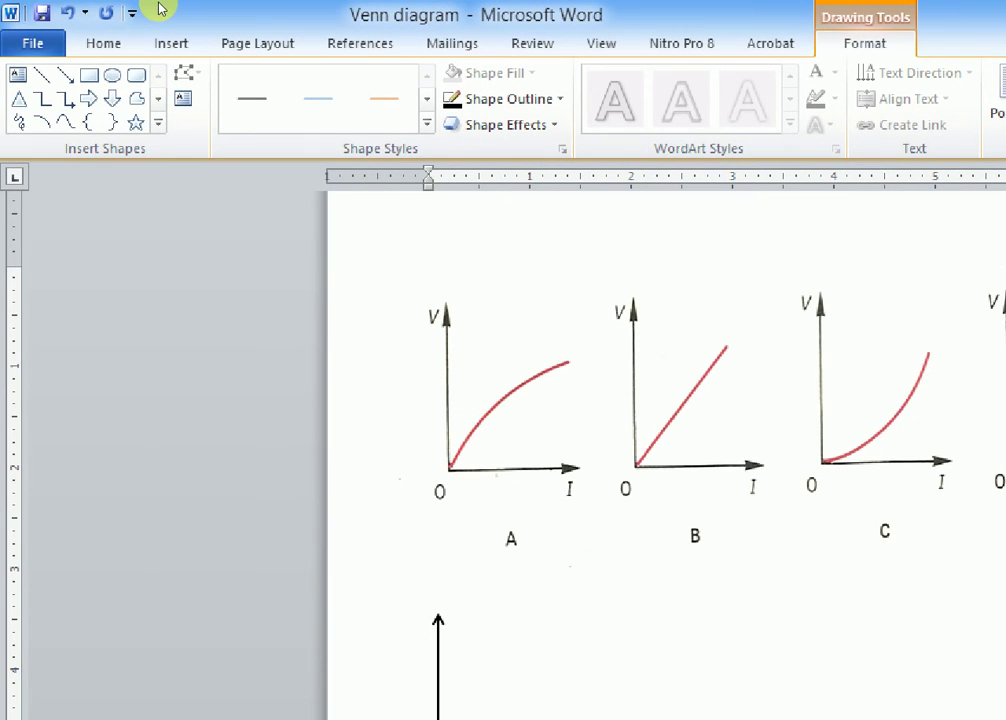
Draw an arc shape in the area between the vertical and horizontal axes
left_click(108, 24)
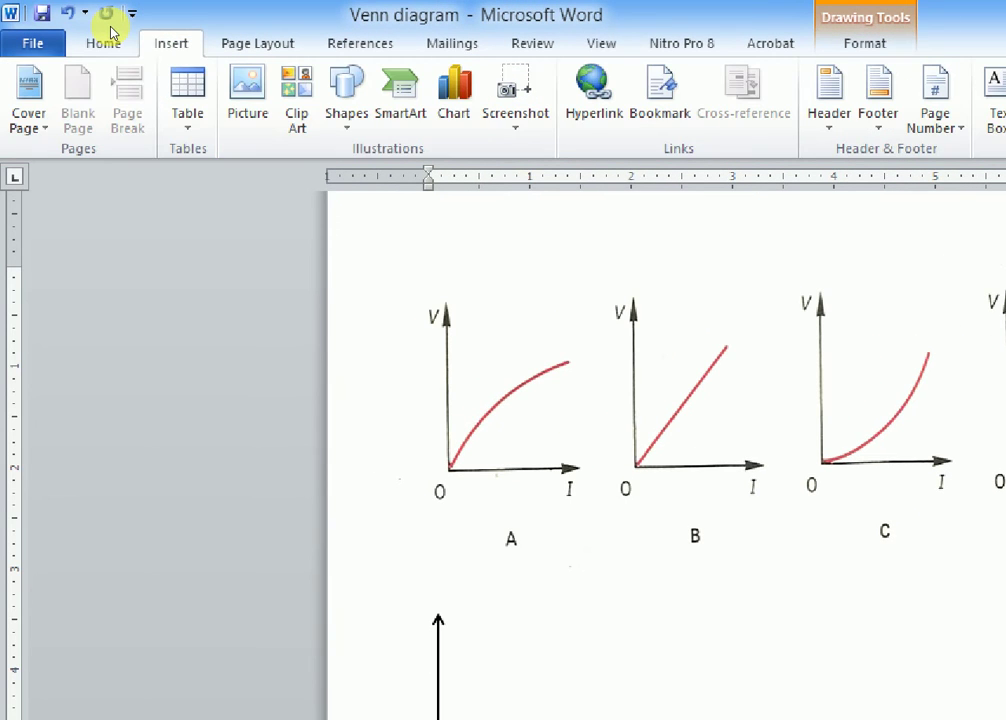
left_click(347, 95)
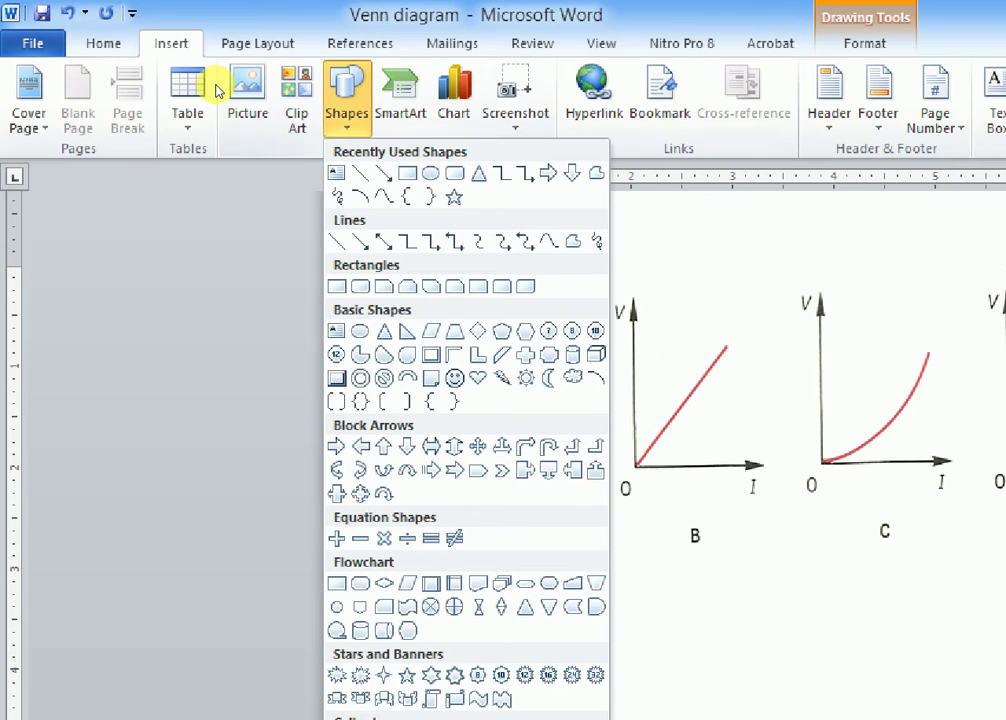
key("Down")
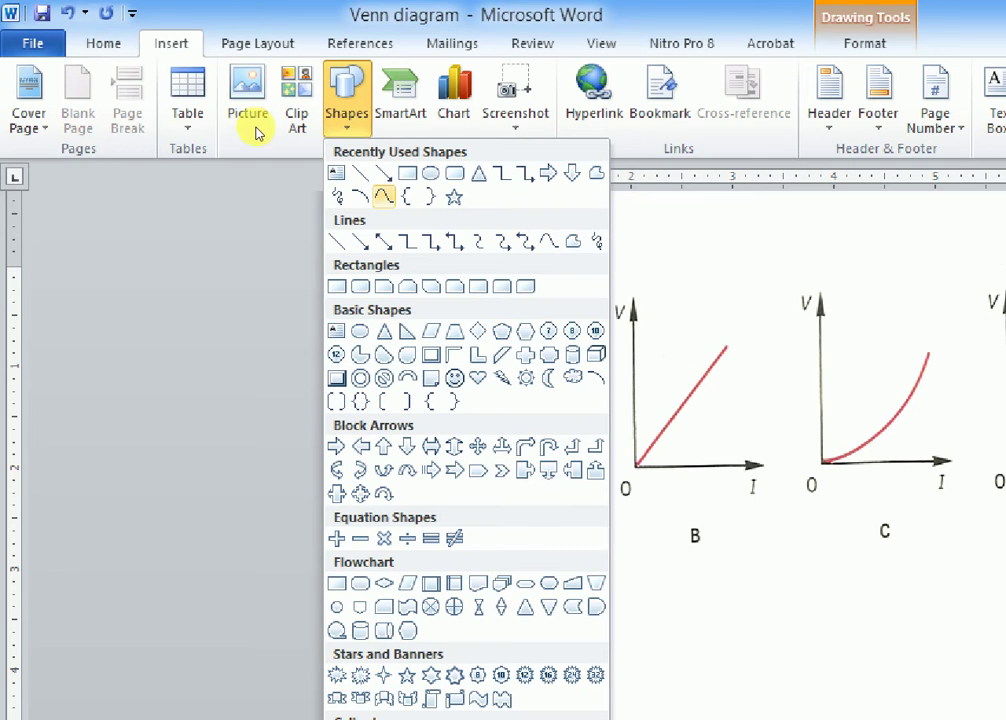
key("Left")
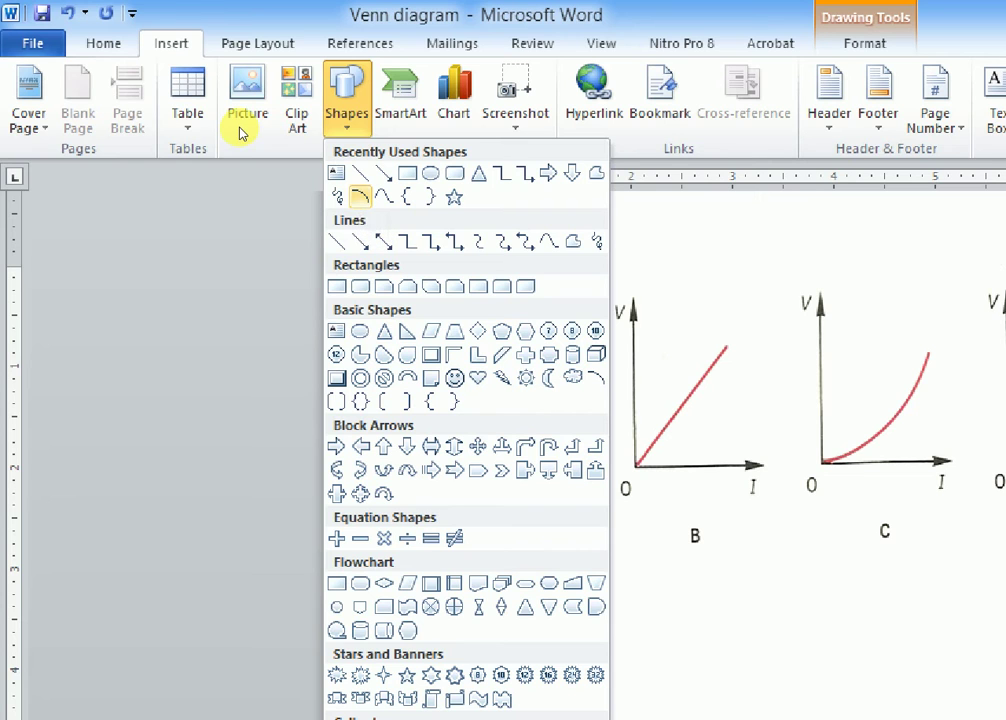
left_click(361, 196)
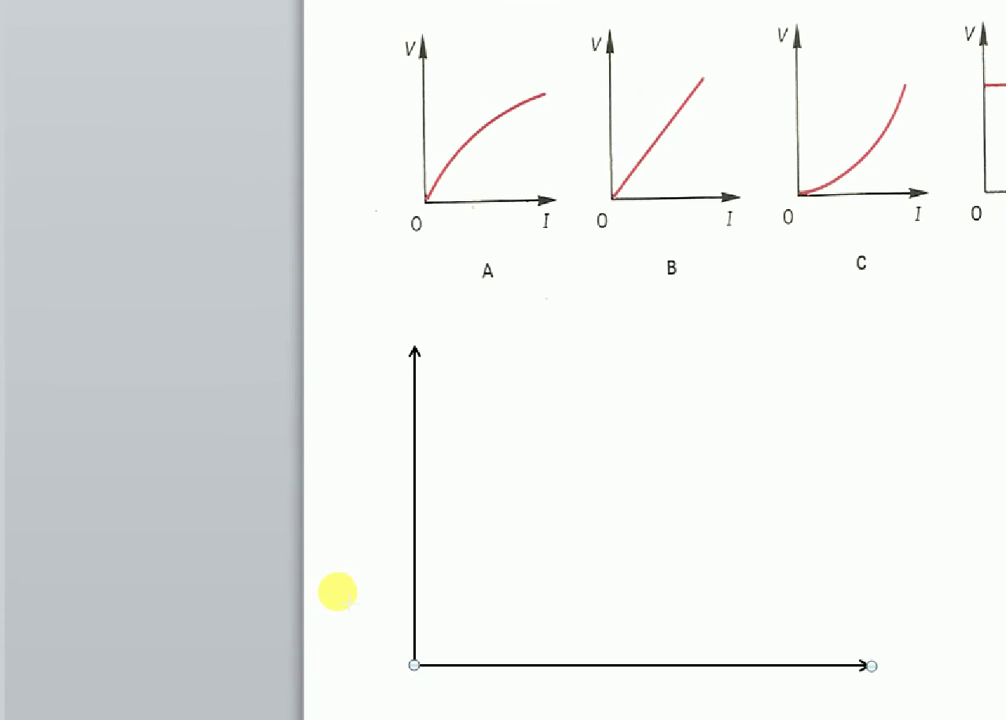
left_click_drag(340, 573, 529, 420)
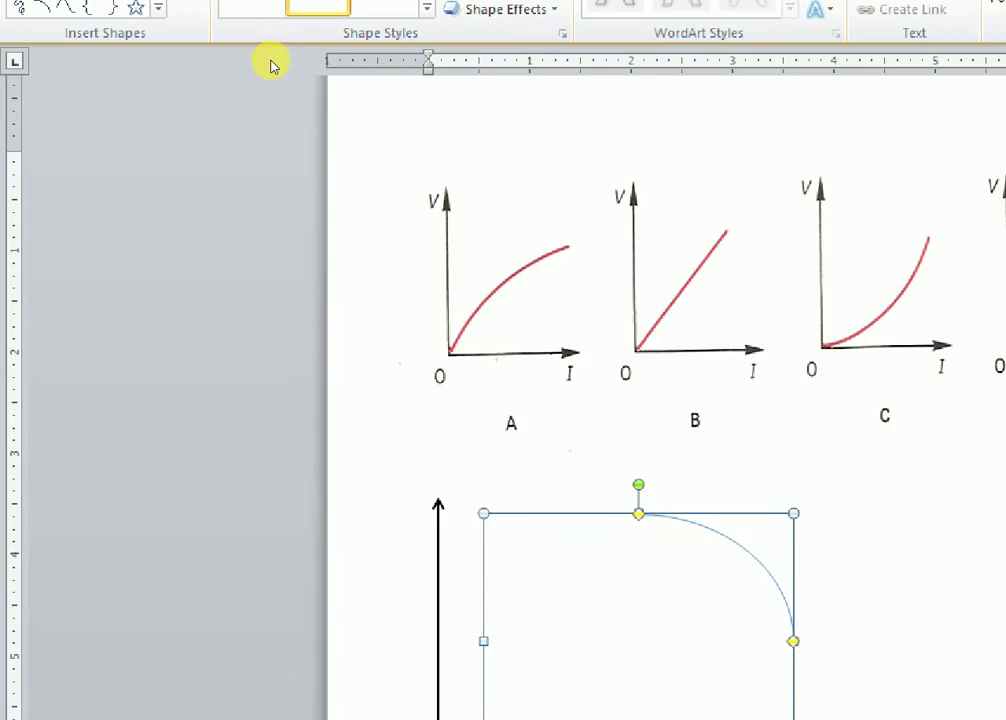
Set the arc's outline colour to the standard dark red and its weight to 2¼ pt
left_click(508, 81)
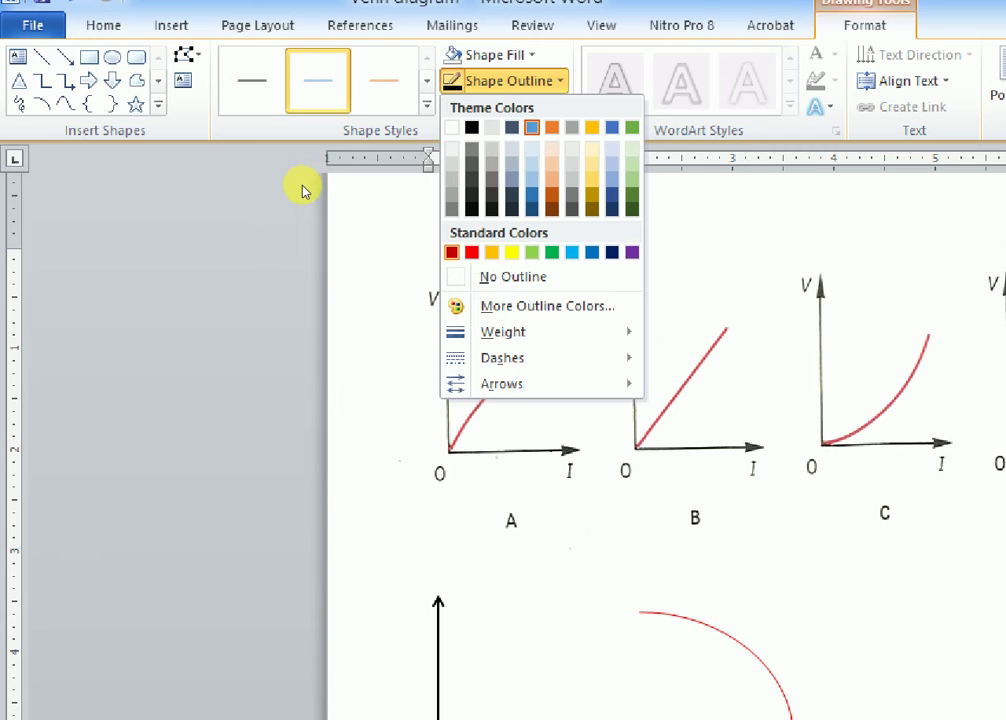
key("Return")
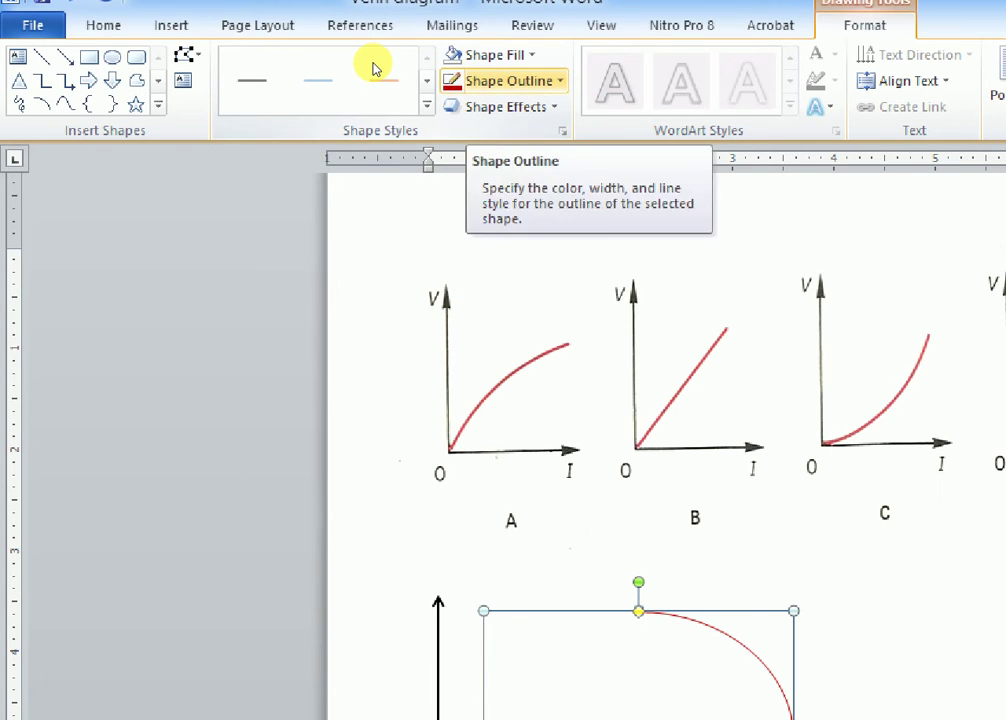
left_click(500, 80)
mouse_move(502, 332)
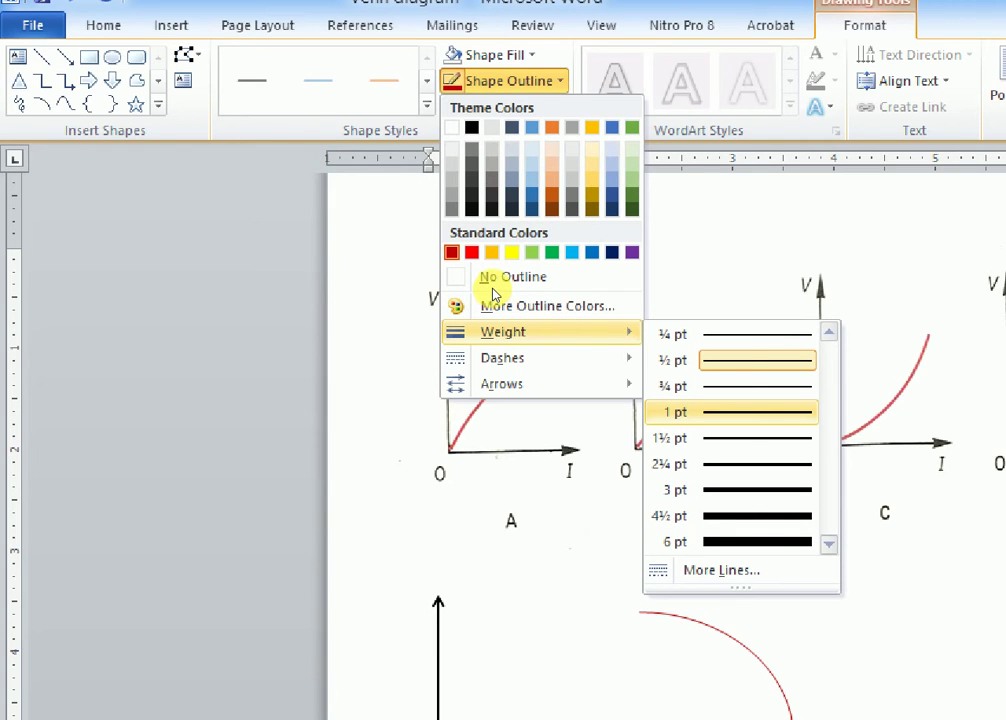
key("Down")
key("Down")
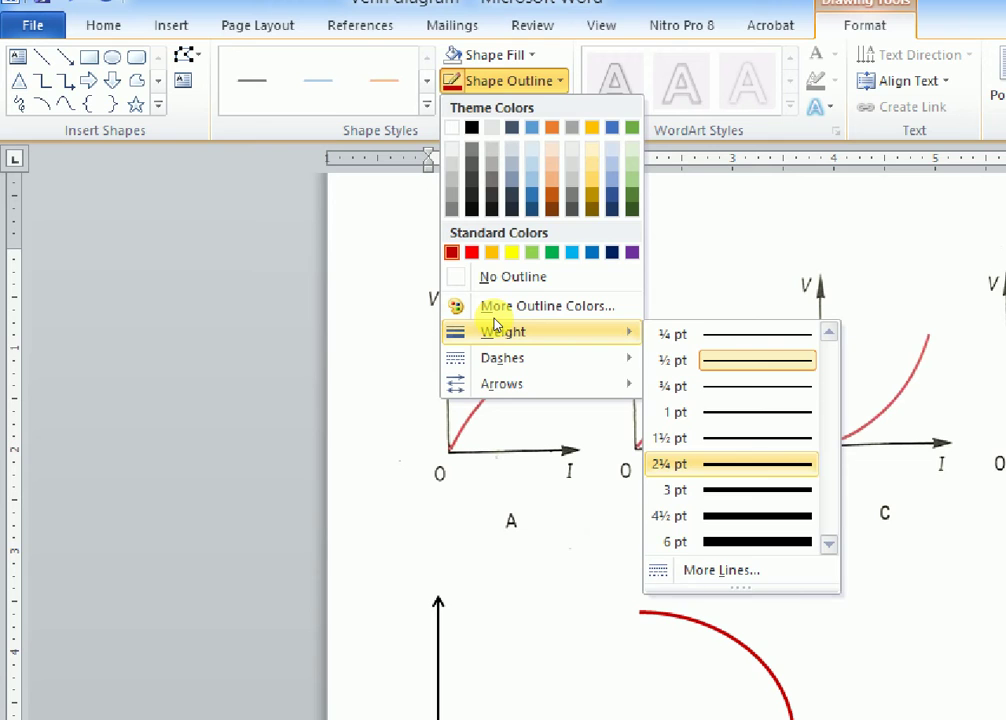
key("Return")
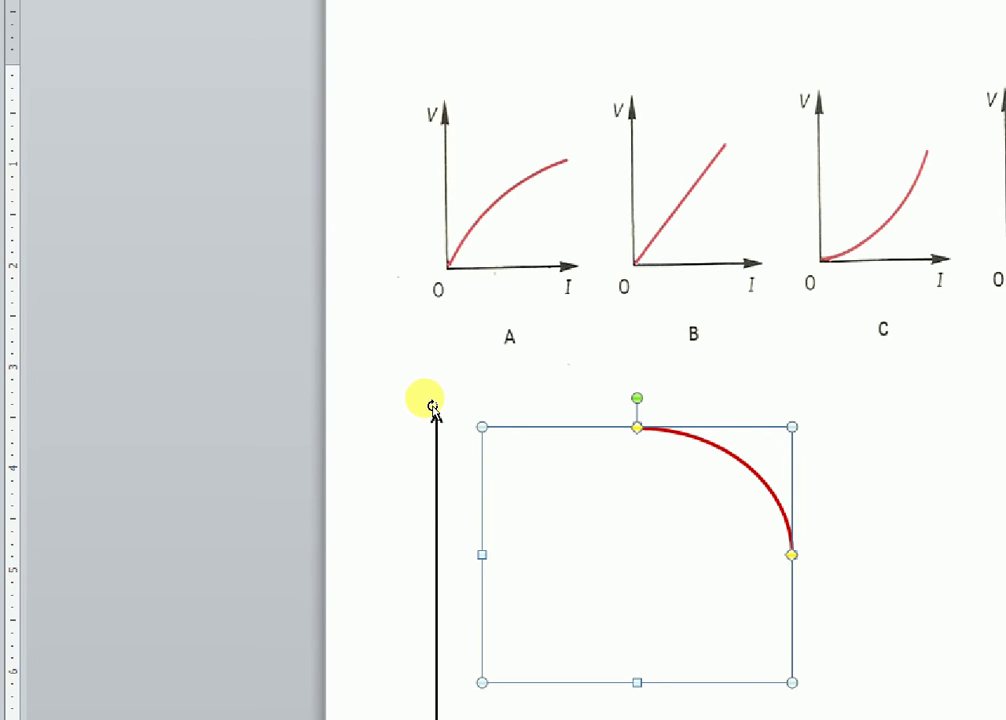
Rotate the arc counter-clockwise so it rises from near the axes' origin like curve A, and shorten its upper end
left_click_drag(433, 407, 358, 577)
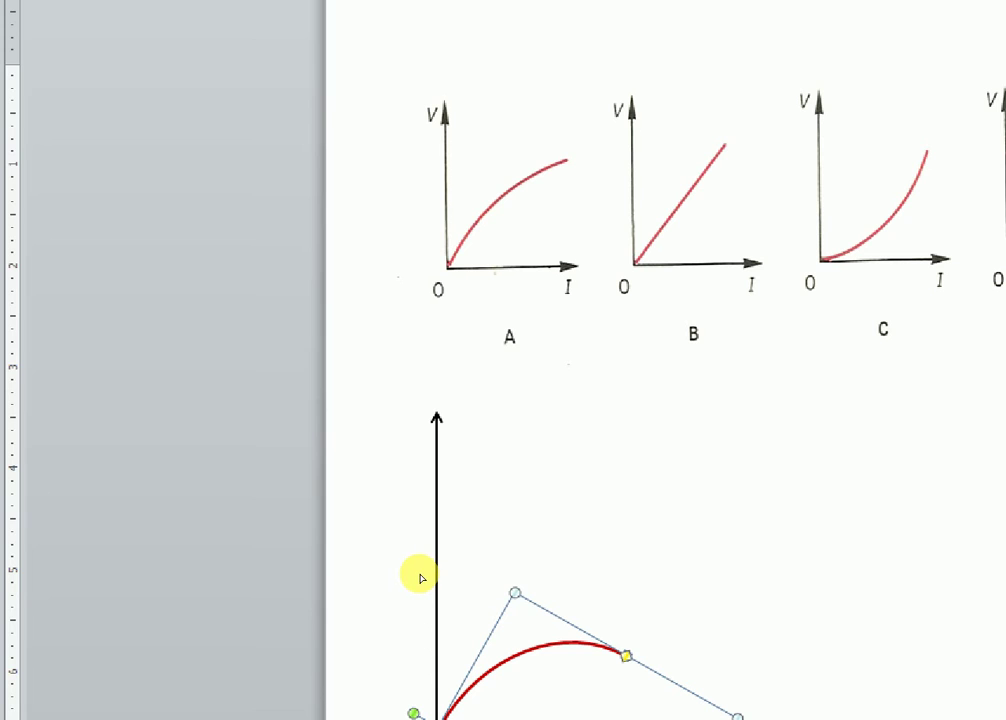
left_click_drag(433, 563, 421, 575)
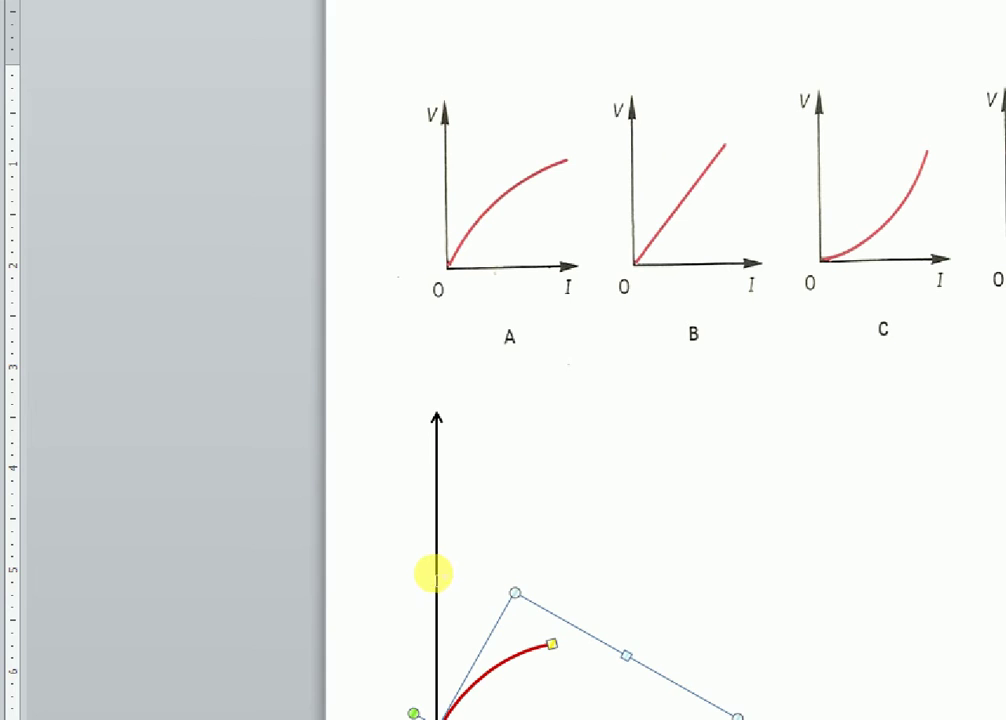
left_click_drag(372, 566, 353, 554)
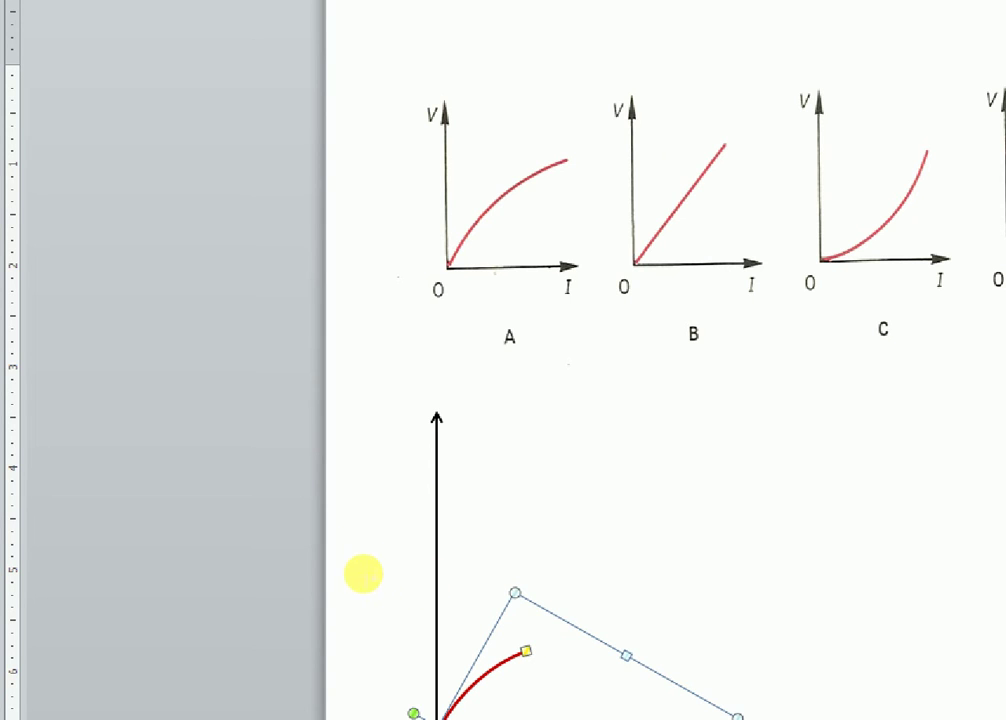
left_click_drag(351, 568, 363, 568)
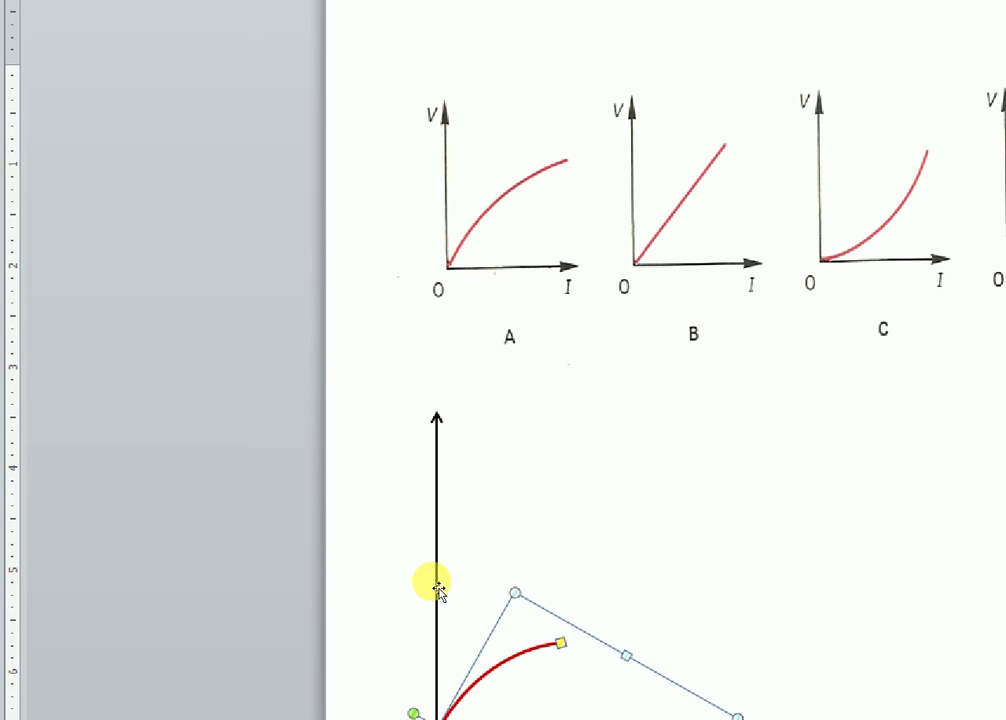
Move the arc beside the vertical axis and nudge it down and left towards the axes' intersection
left_click_drag(428, 577, 428, 546)
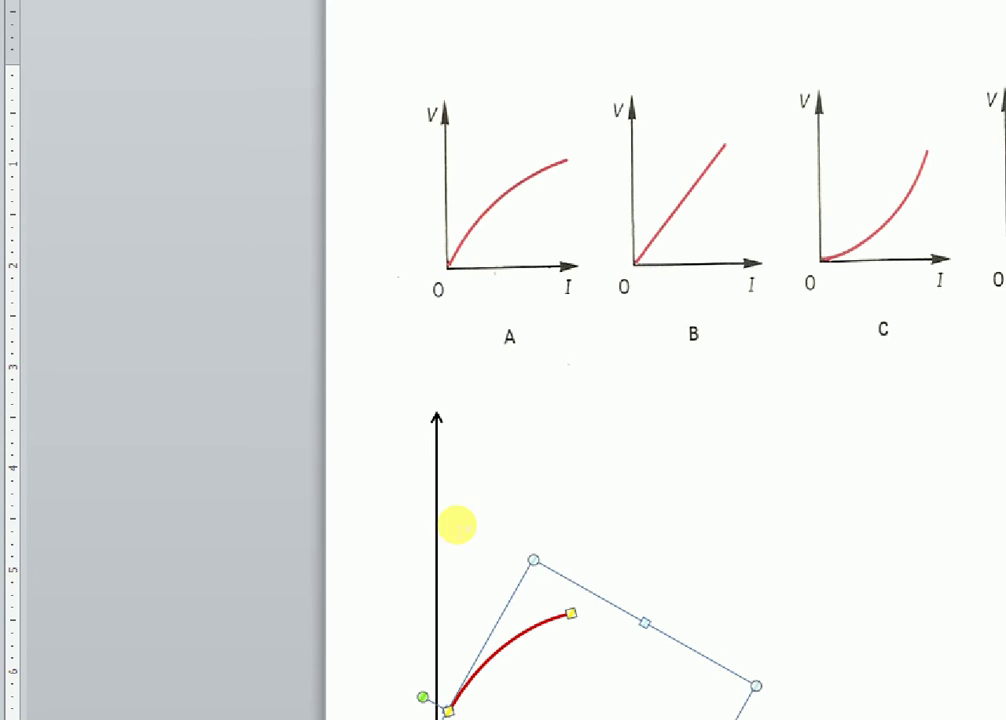
key("ctrl+Left")
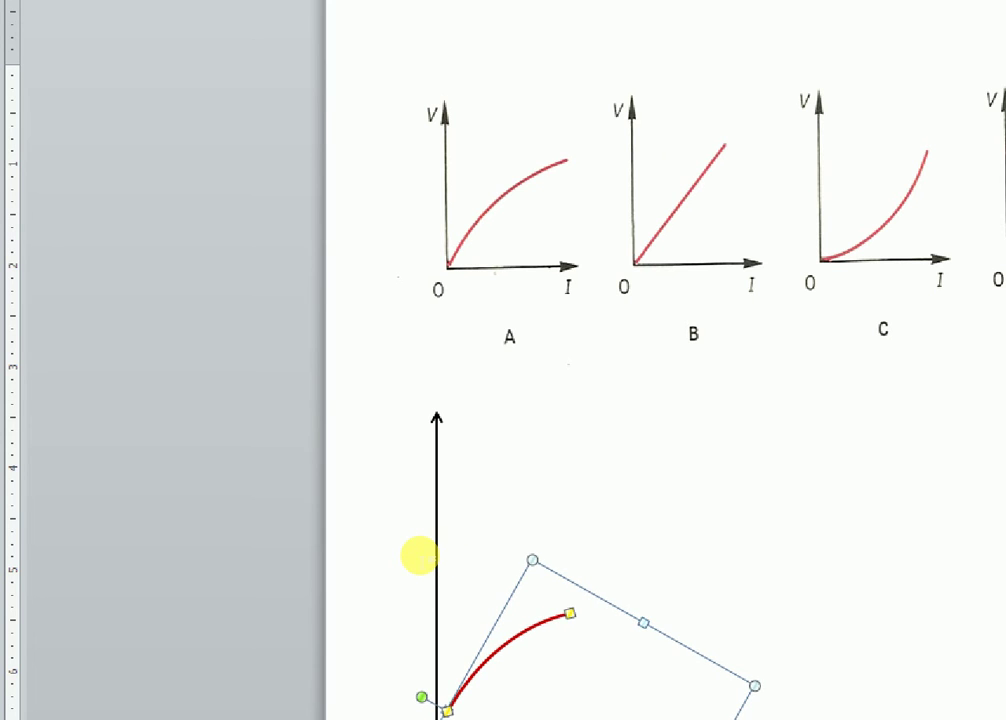
key("ctrl+Down")
key("ctrl+Down")
key("ctrl+Down")
key("ctrl+Down")
key("ctrl+Down")
key("ctrl+Down")
key("ctrl+Down")
key("ctrl+Down")
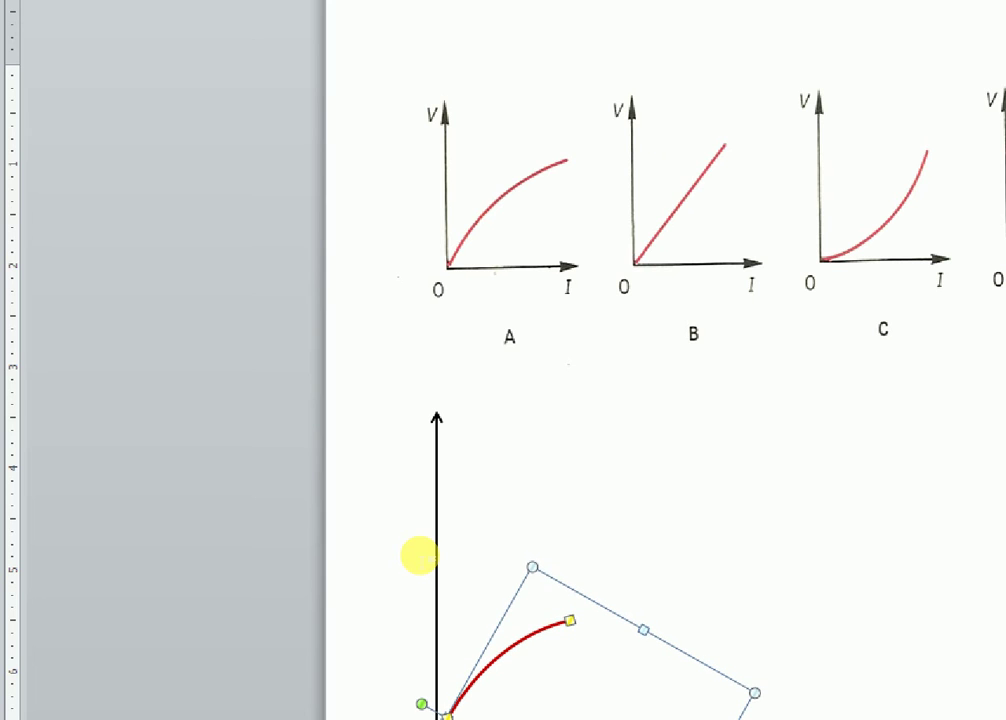
key("ctrl+Left")
key("ctrl+Down")
key("ctrl+Down")
key("ctrl+Left")
key("ctrl+Down")
key("ctrl+Down")
key("ctrl+Left")
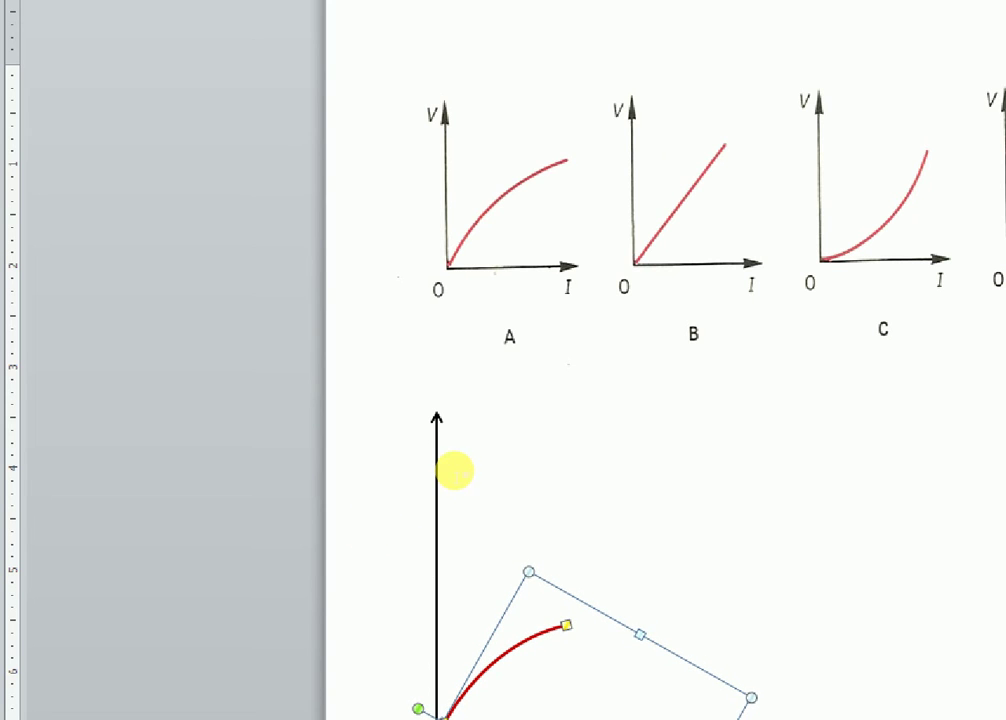
key("Escape")
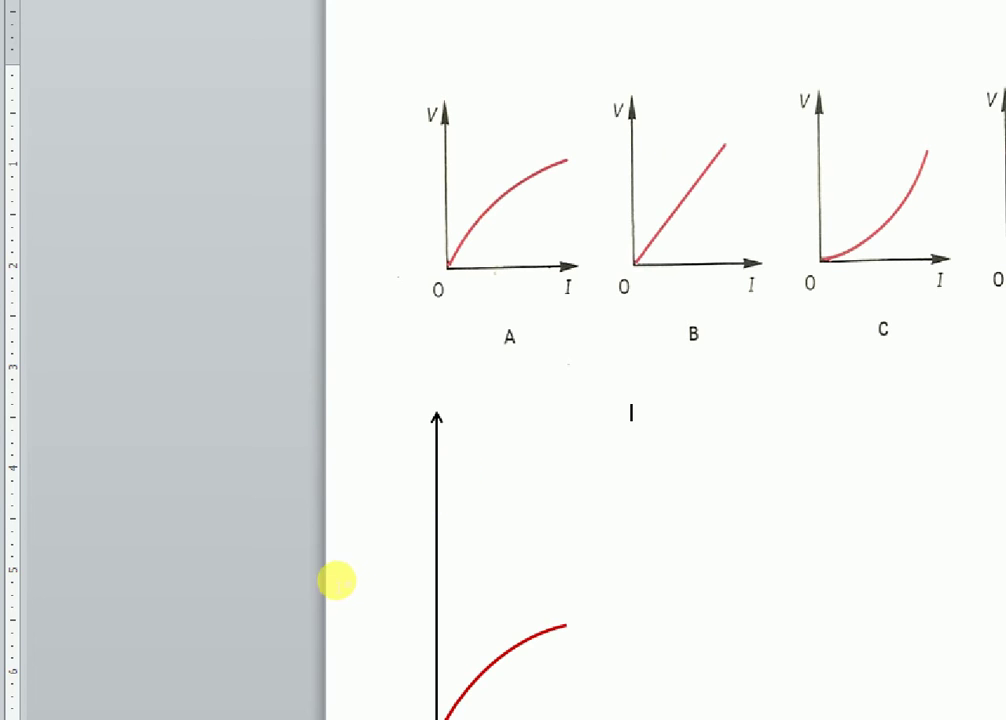
Fine-tune the arc's position in small steps to bring its lower end closer to the corner of the axes
key("ctrl+z")
key("ctrl+Left")
key("ctrl+Down")
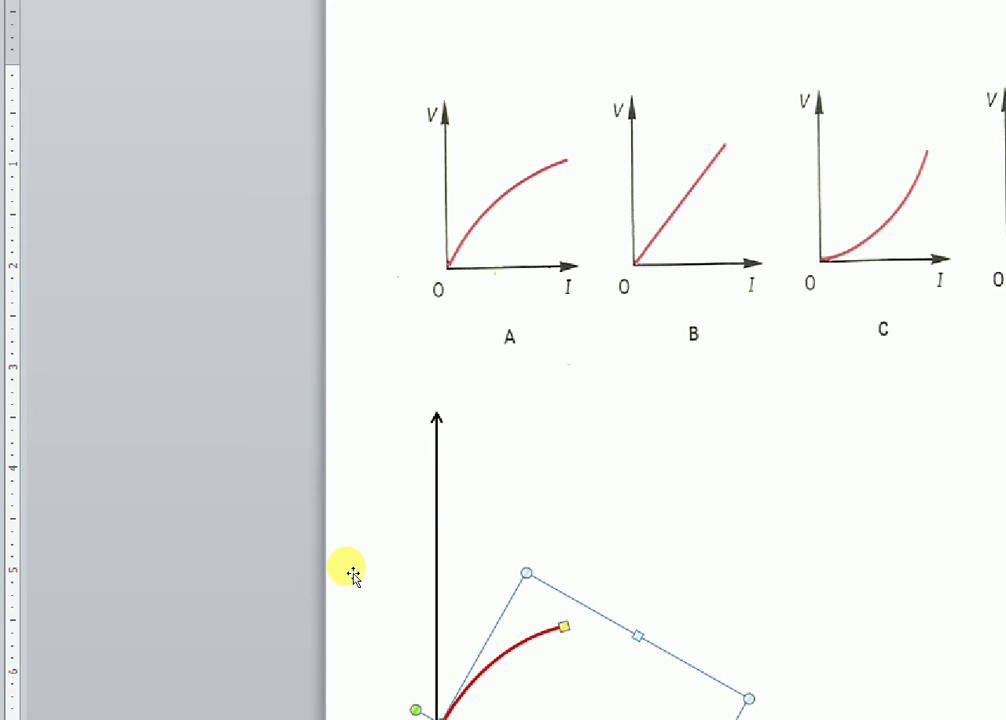
key("ctrl+Up")
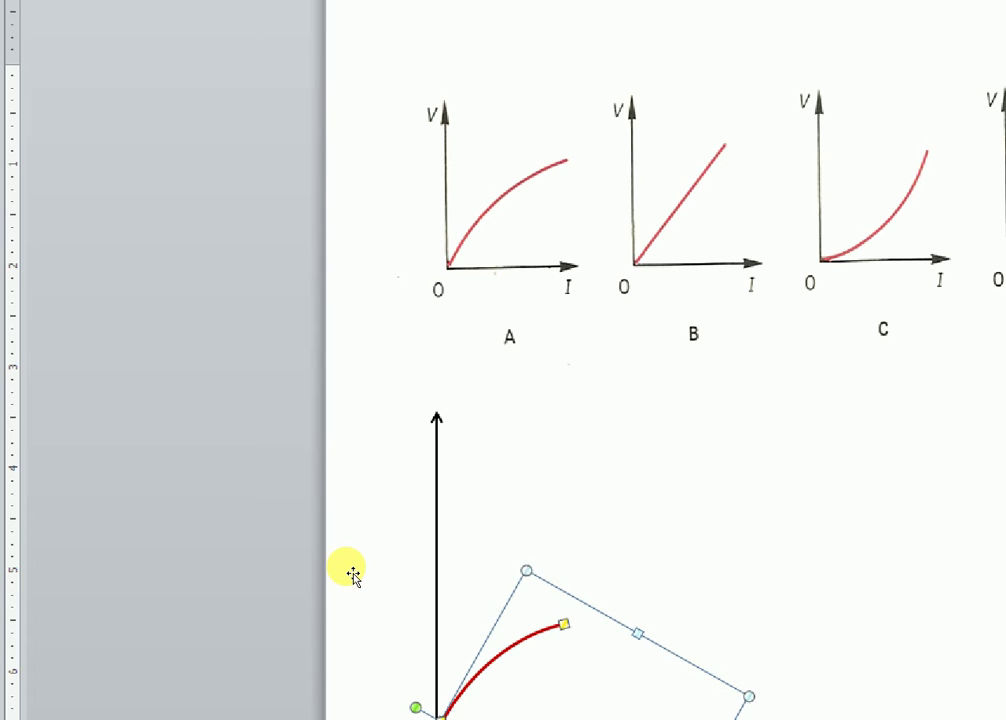
key("ctrl+Right")
key("ctrl+Right")
key("ctrl+Left")
key("ctrl+Left")
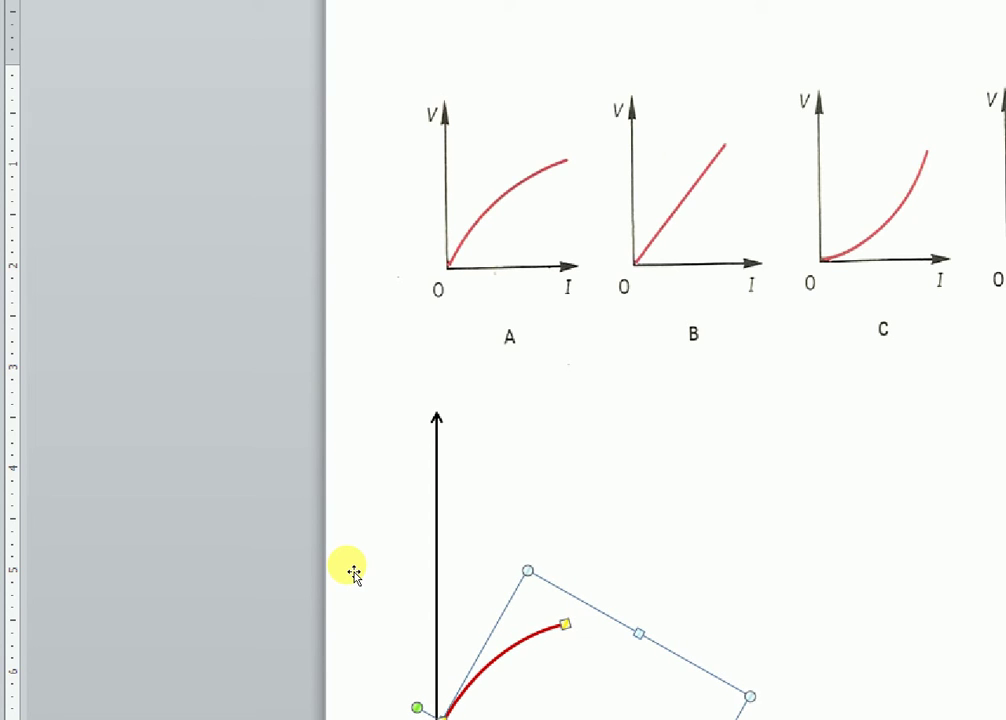
key("ctrl+Right")
key("ctrl+Up")
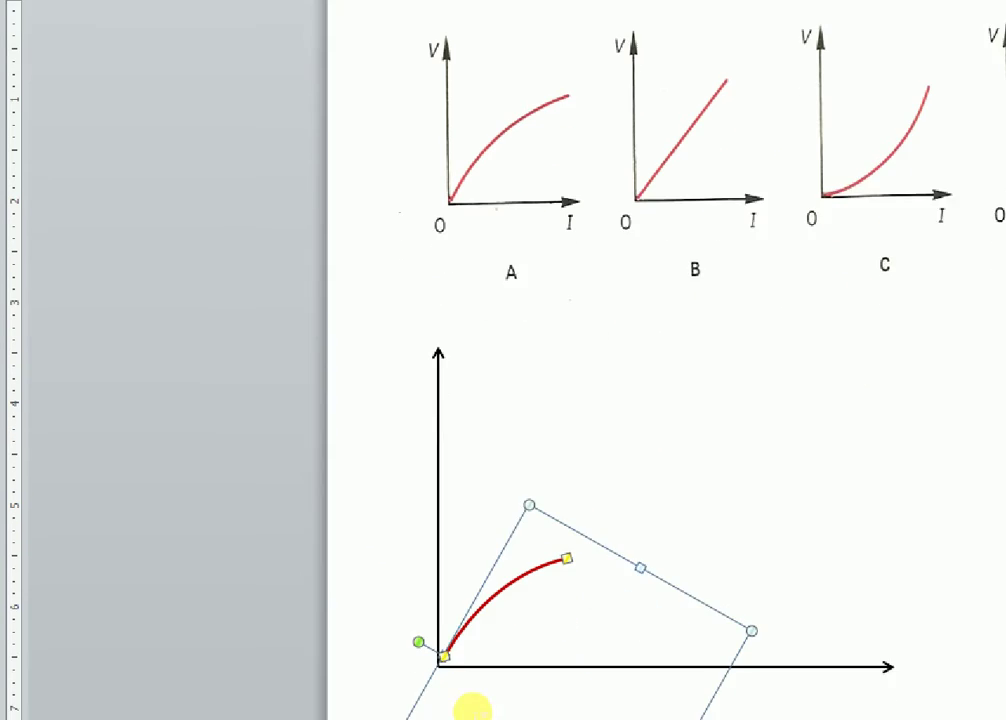
key("ctrl+Down")
key("ctrl+Down")
key("ctrl+Down")
key("ctrl+Left")
left_click(517, 467)
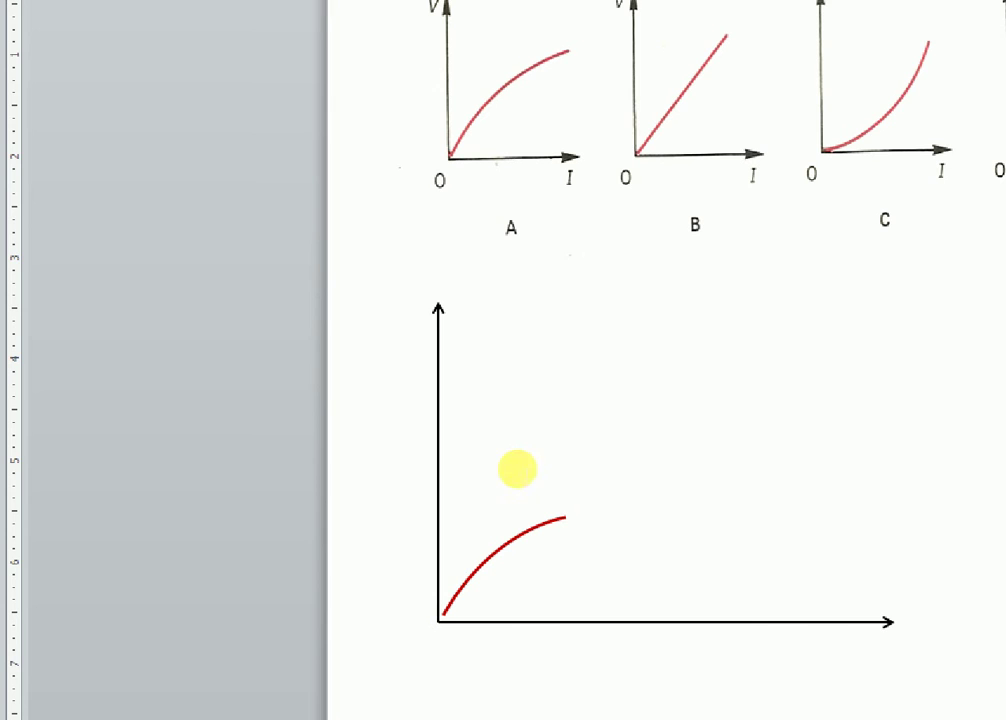
Nudge the arc left and down until its lower end meets the vertical axis at the origin
left_click(342, 572)
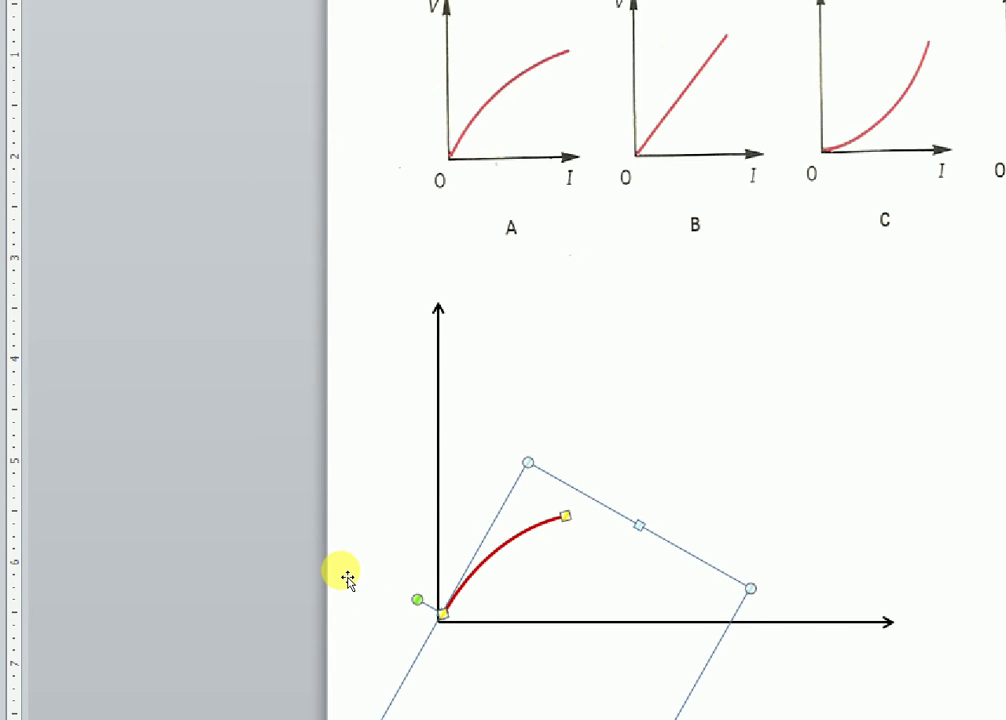
key("ctrl+Up")
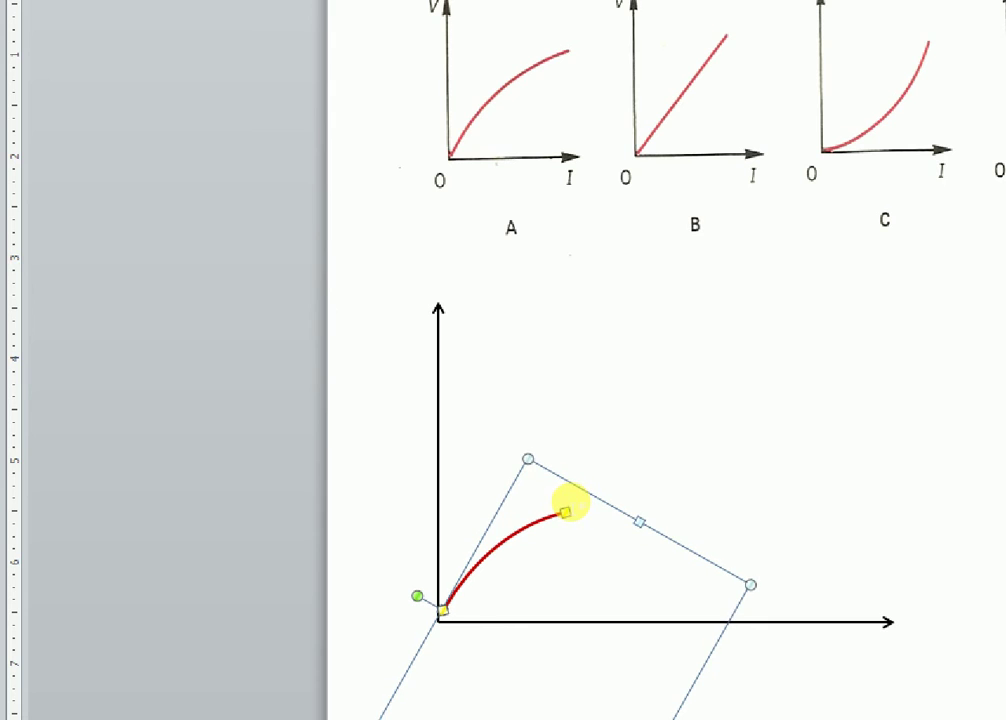
key("ctrl+Right")
key("ctrl+Right")
left_click_drag(569, 504, 567, 504)
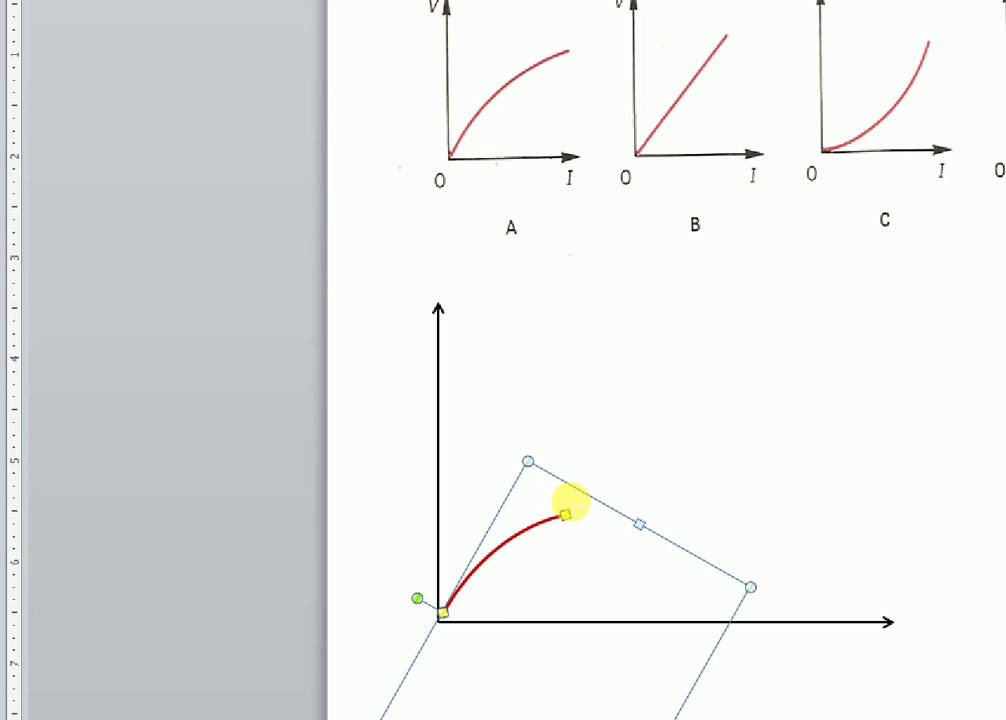
key("ctrl+Left")
key("ctrl+Left")
key("ctrl+Left")
key("ctrl+Down")
key("ctrl+Down")
key("ctrl+Down")
left_click(527, 481)
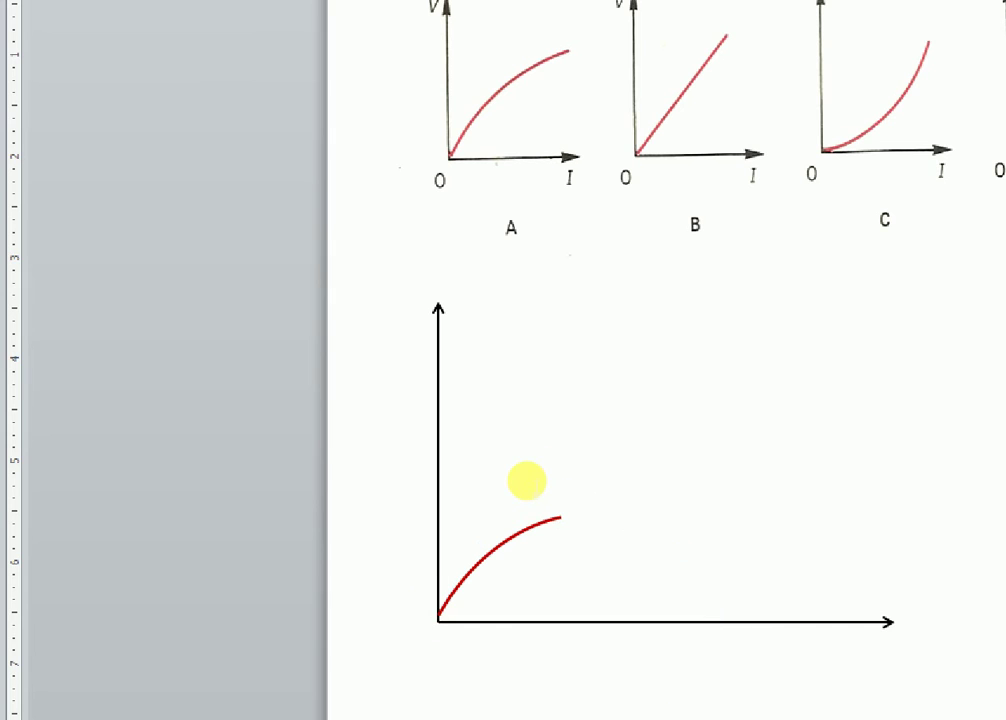
left_click(329, 588)
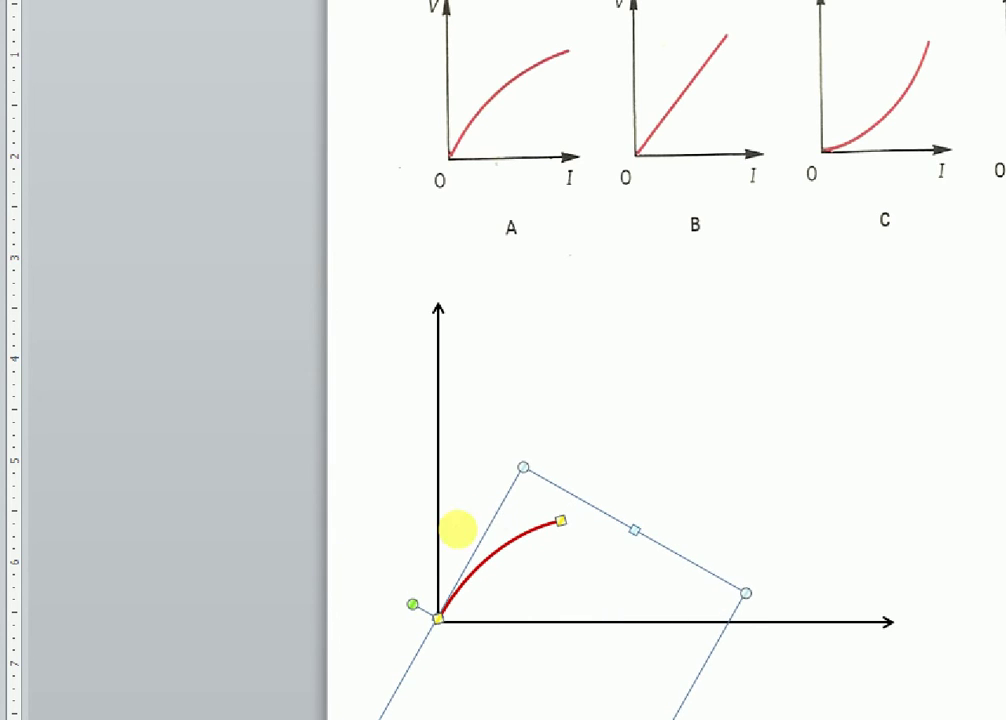
left_click(495, 511)
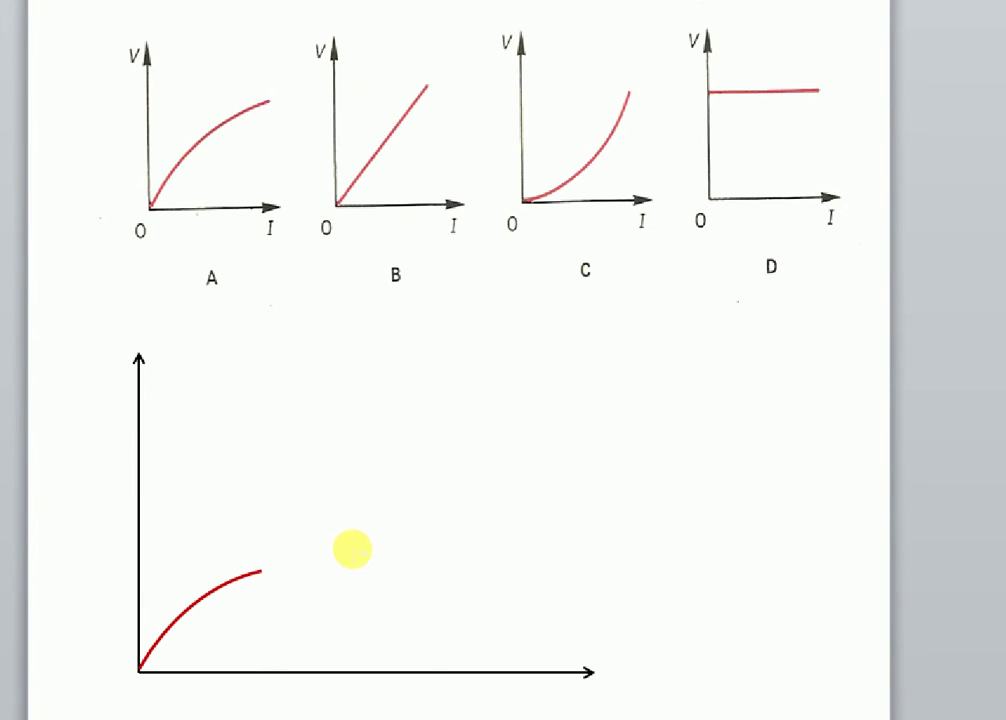
left_click(368, 561)
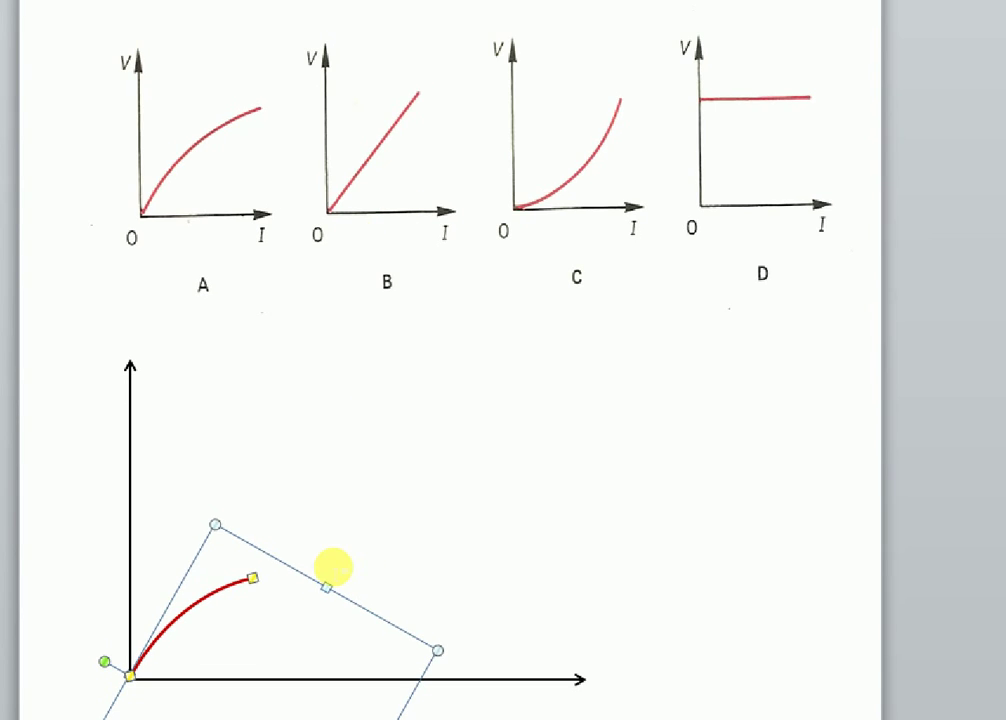
Resize the red arc by its frame until its size and curvature resemble the curve in sample graph A
left_click_drag(431, 568, 534, 487)
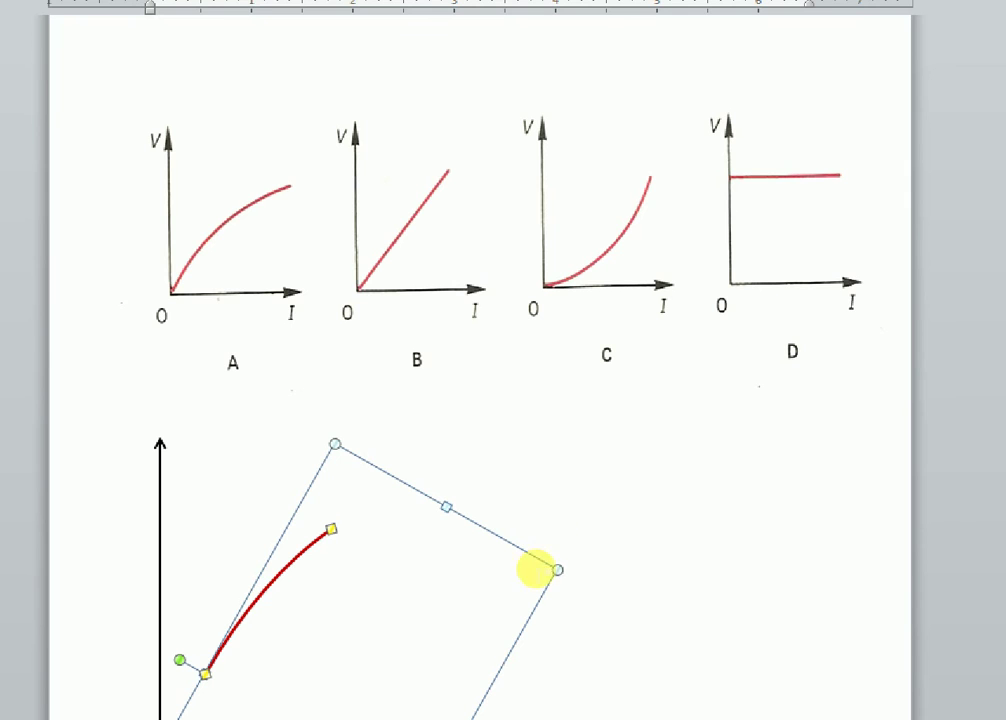
left_click_drag(478, 654, 526, 673)
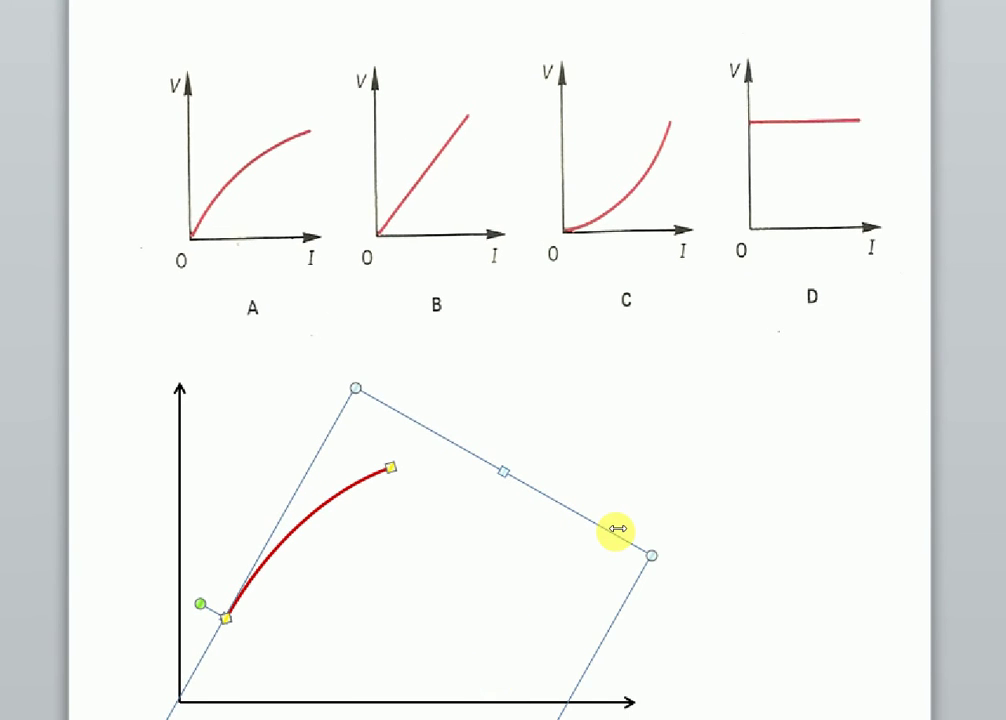
left_click_drag(609, 525, 556, 558)
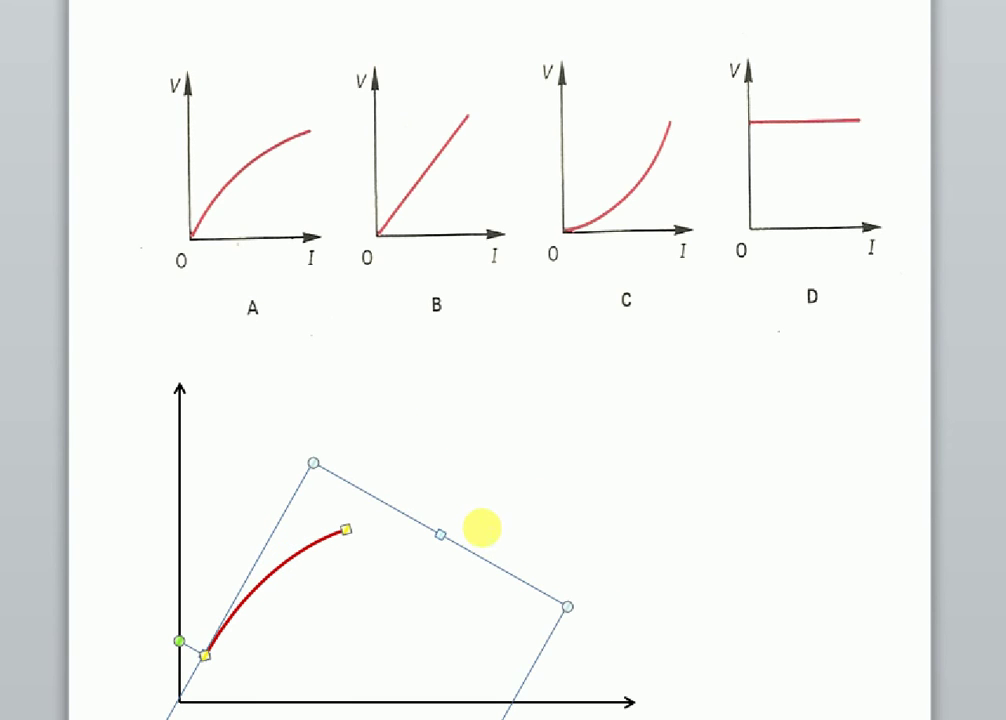
left_click_drag(382, 465, 386, 480)
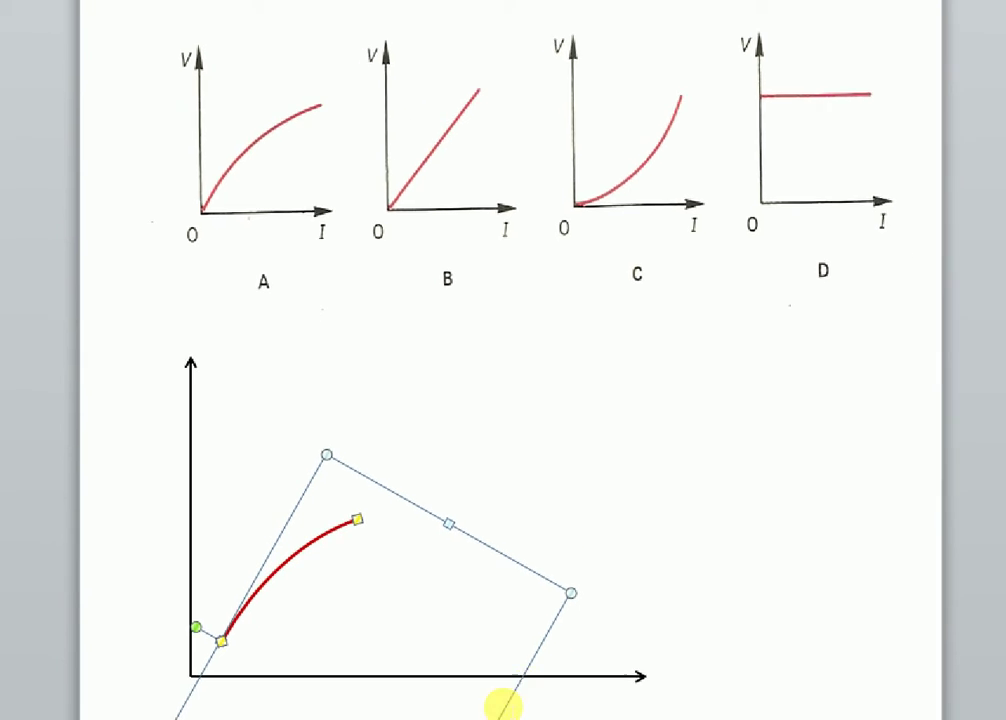
left_click_drag(442, 513, 427, 522)
Move the resized arc down and left so its lower end sits at the intersection of the axes
left_click(412, 520)
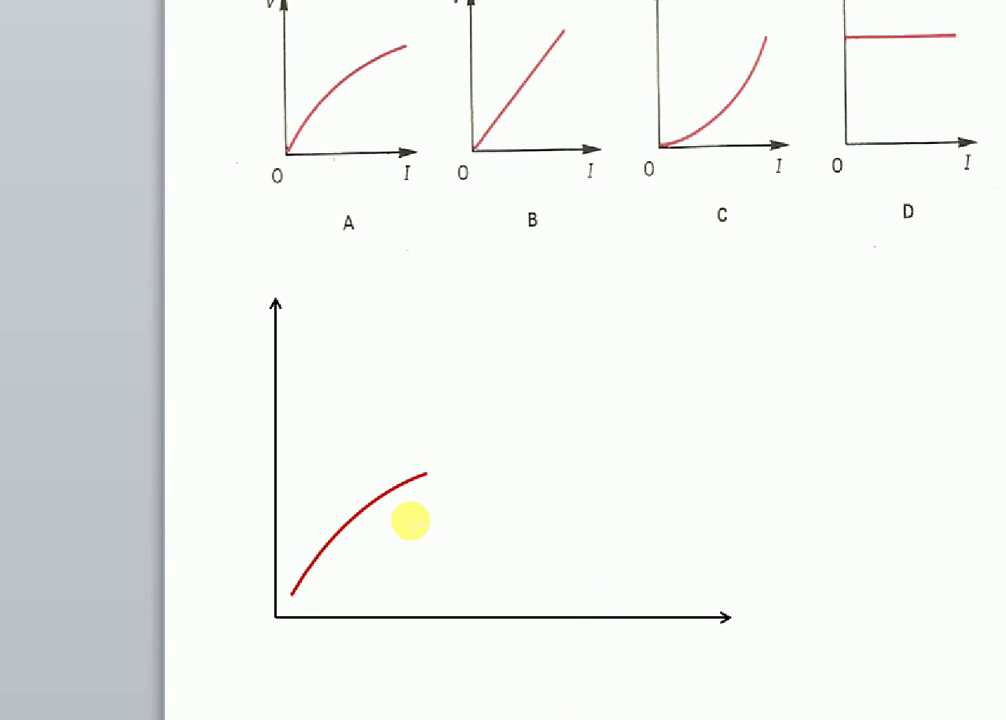
left_click(386, 532)
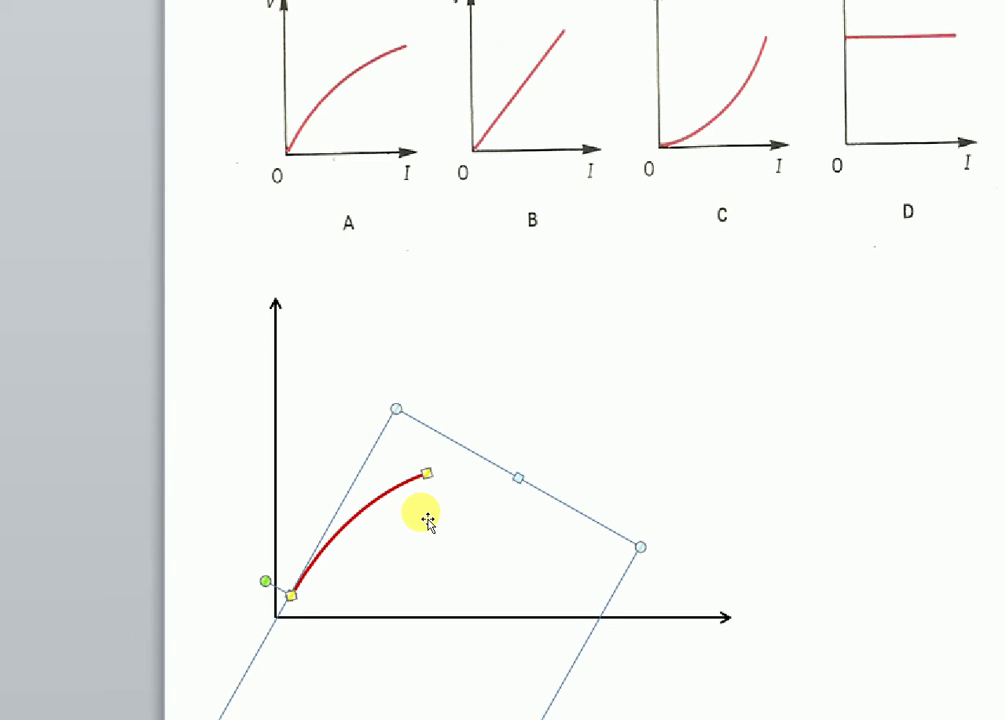
left_click_drag(424, 523, 416, 529)
left_click(532, 467)
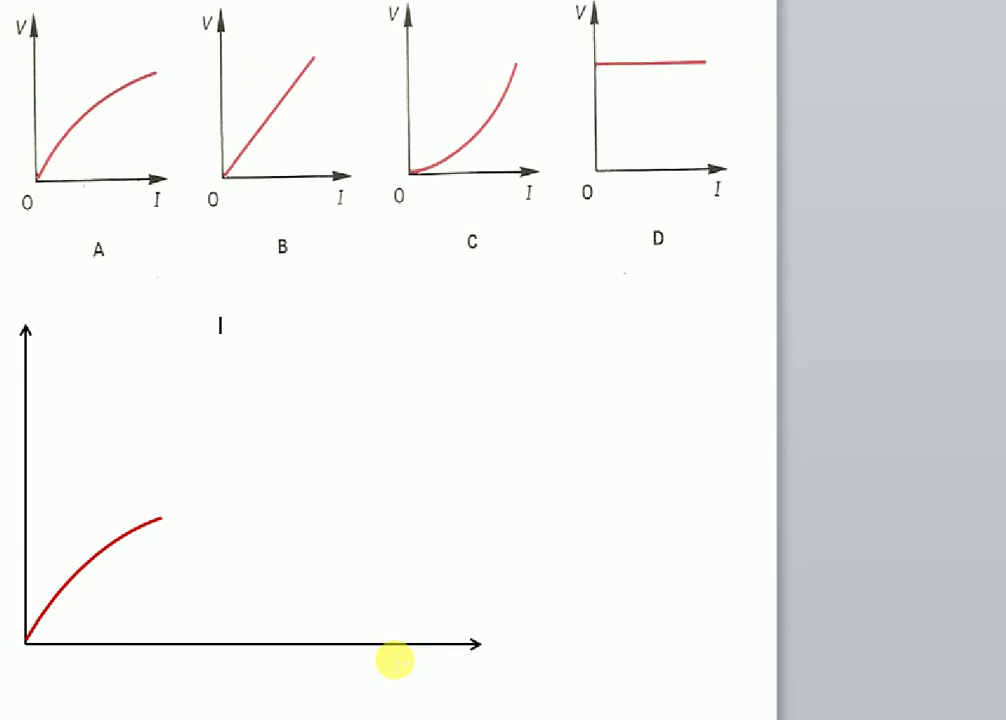
Shorten the horizontal axis and the vertical axis from their arrow ends to fit more closely around the red curve
double_click(597, 625)
left_click(569, 623)
left_click(561, 622)
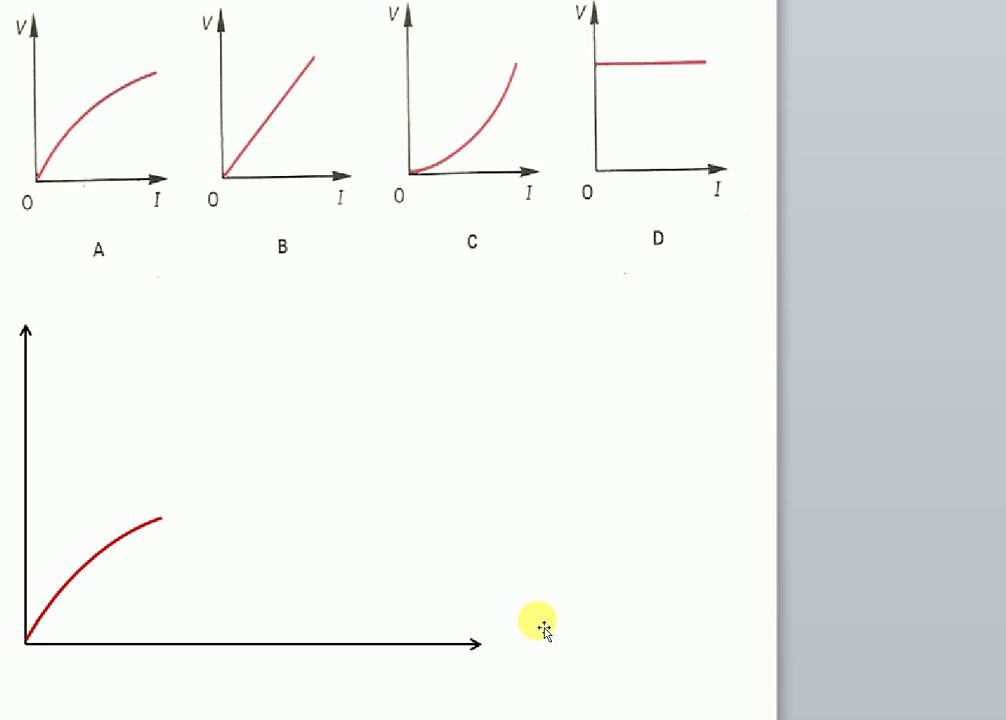
left_click(597, 631)
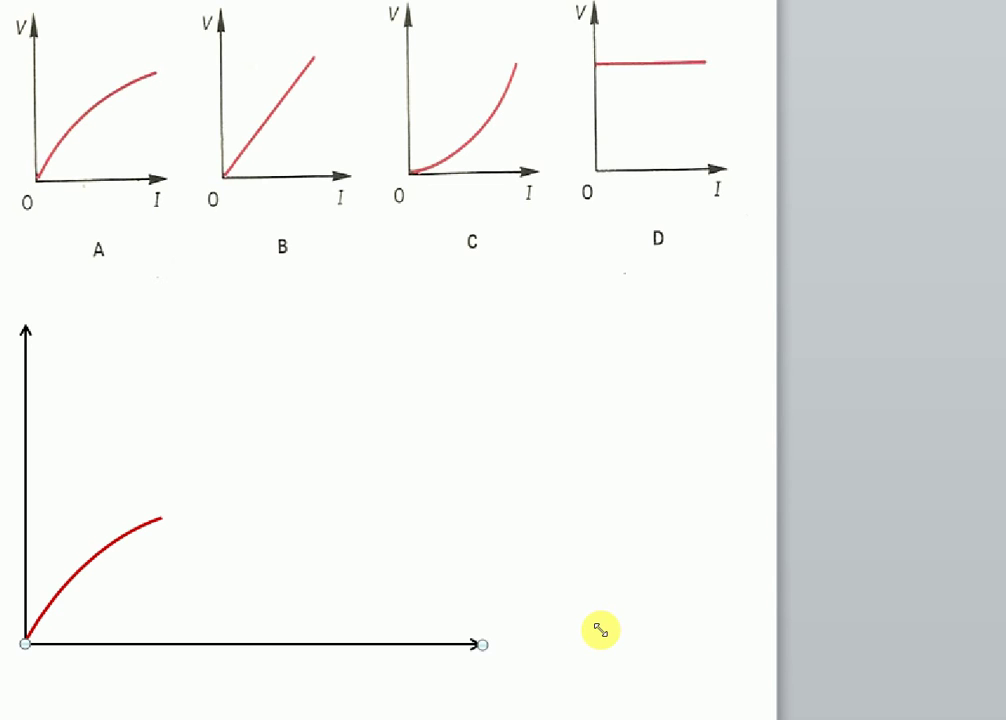
left_click_drag(594, 624, 469, 625)
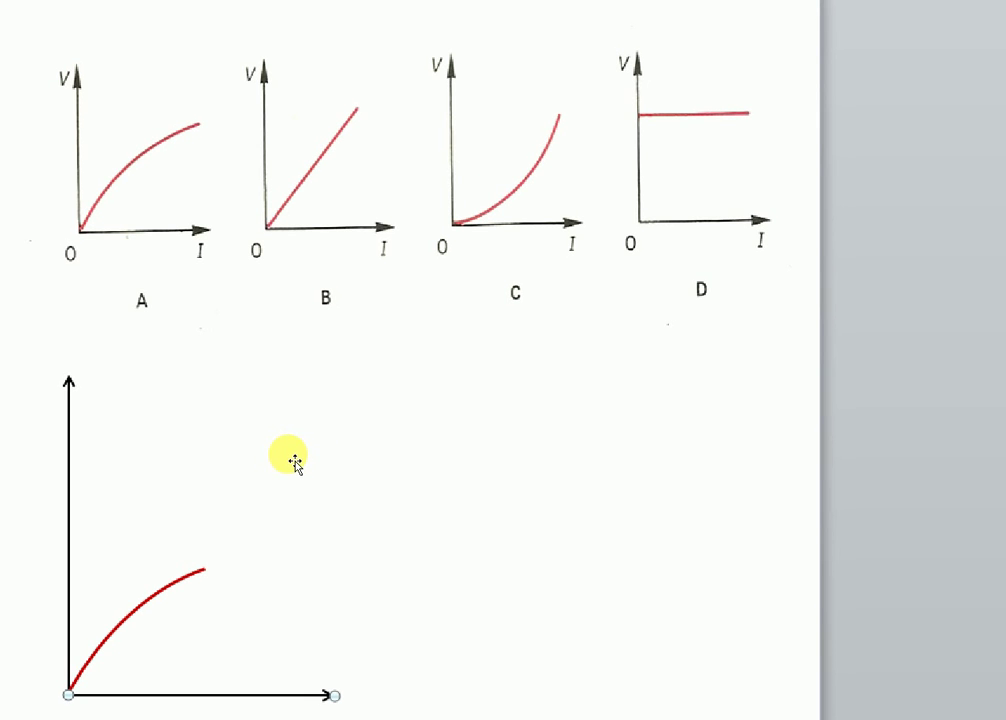
left_click_drag(300, 418, 291, 454)
left_click(501, 516)
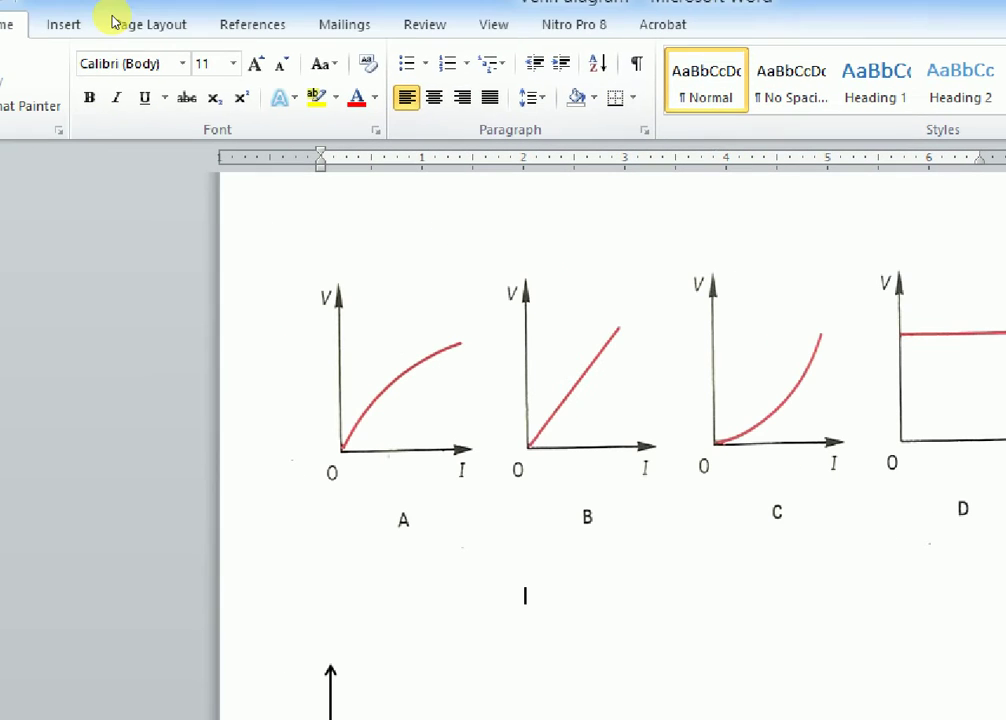
Draw a small text box near the tip of the vertical axis and enter "v" in it
left_click(64, 24)
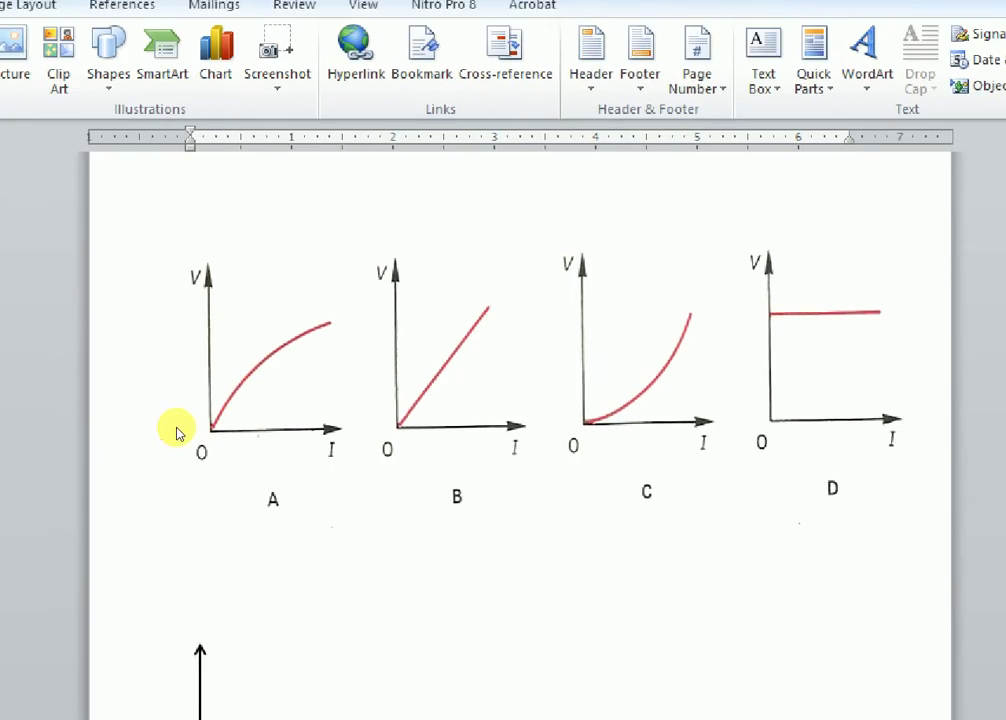
left_click_drag(311, 433, 342, 448)
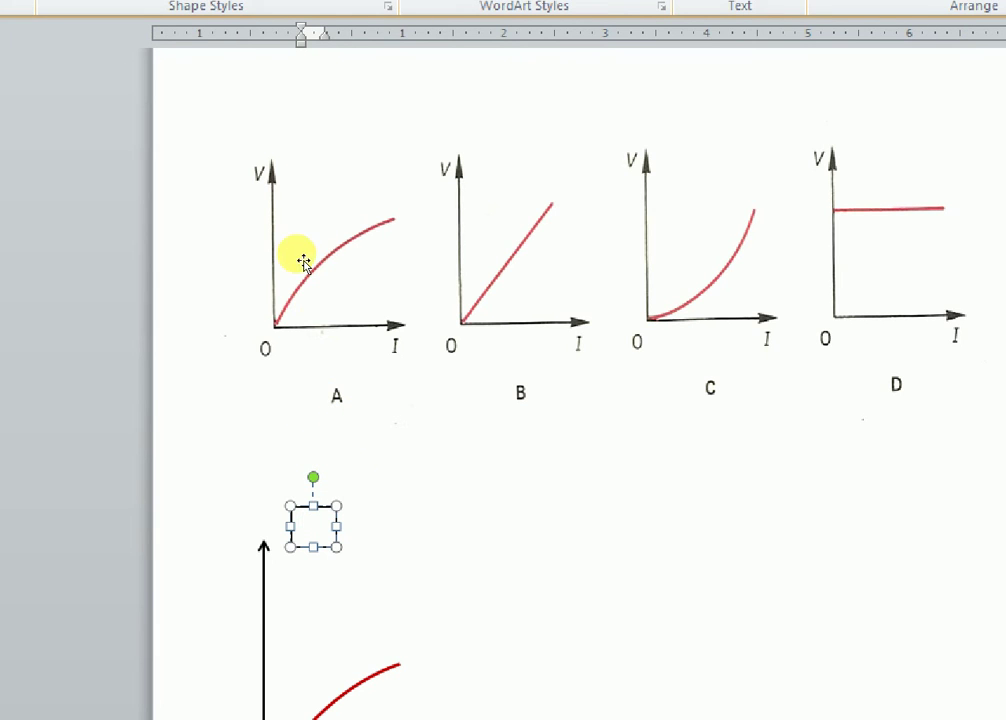
type("v")
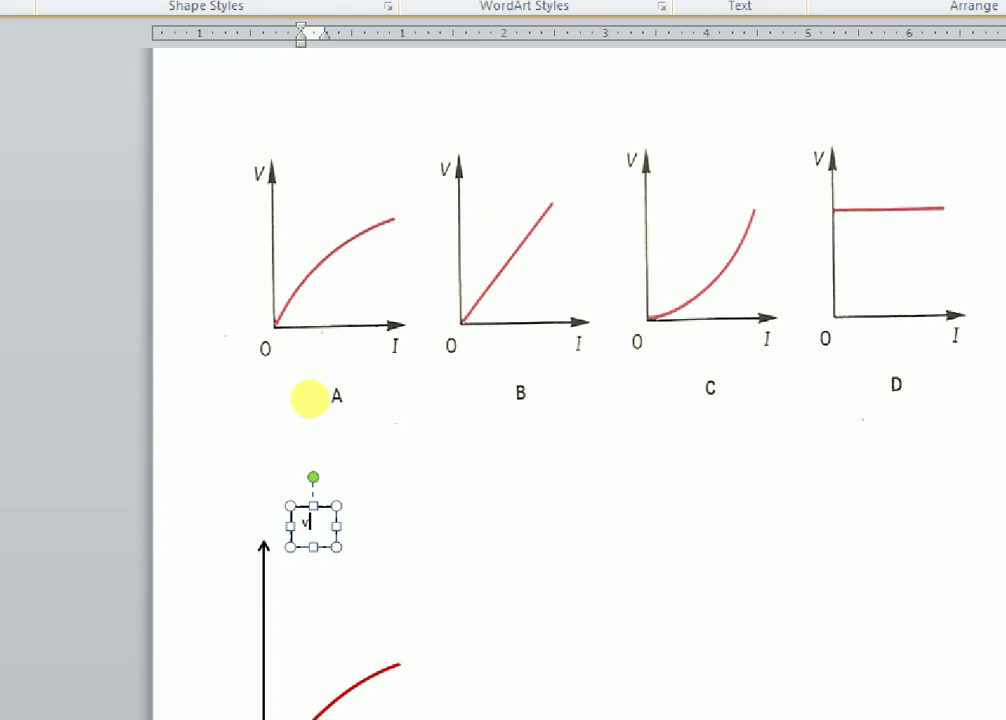
Set the font size of the "v" label's text to 18
key("ctrl+a")
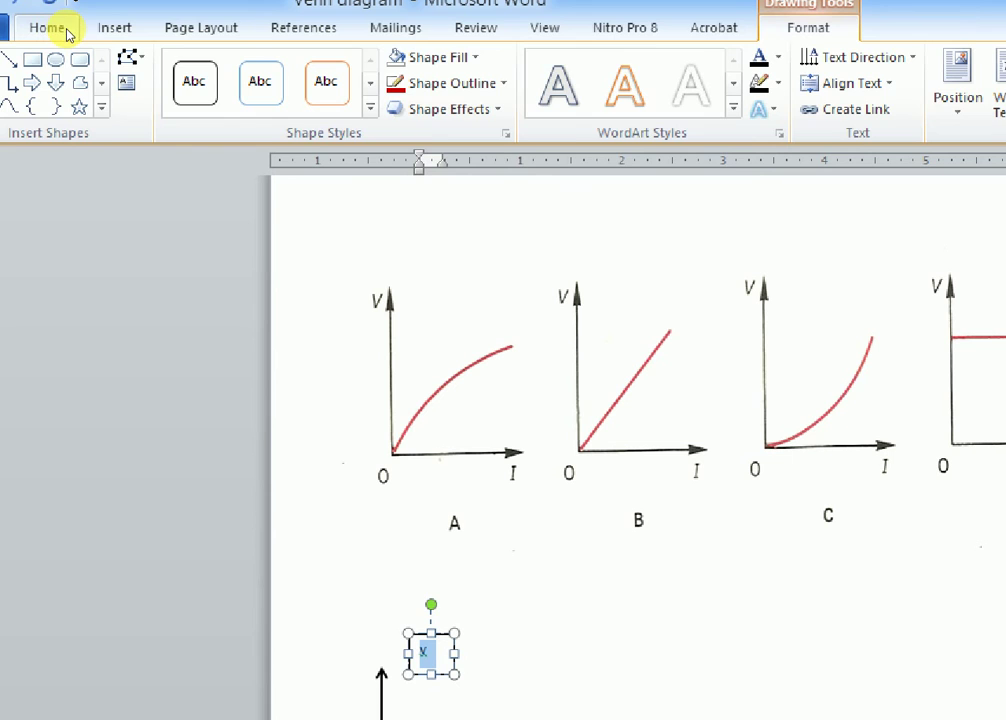
left_click(67, 33)
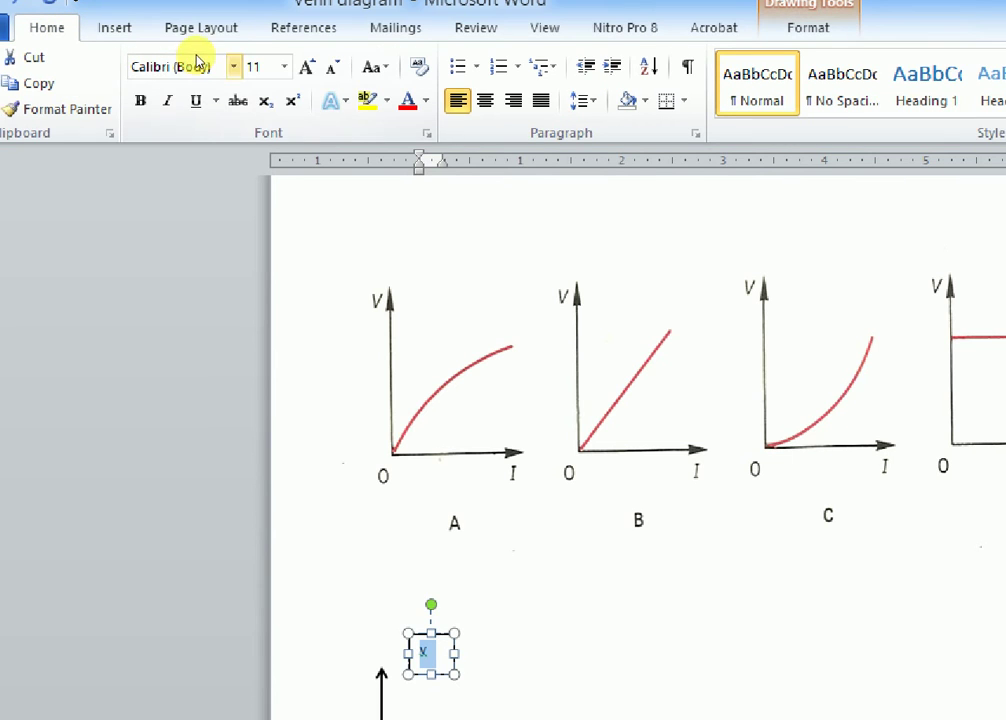
left_click(232, 62)
left_click(230, 62)
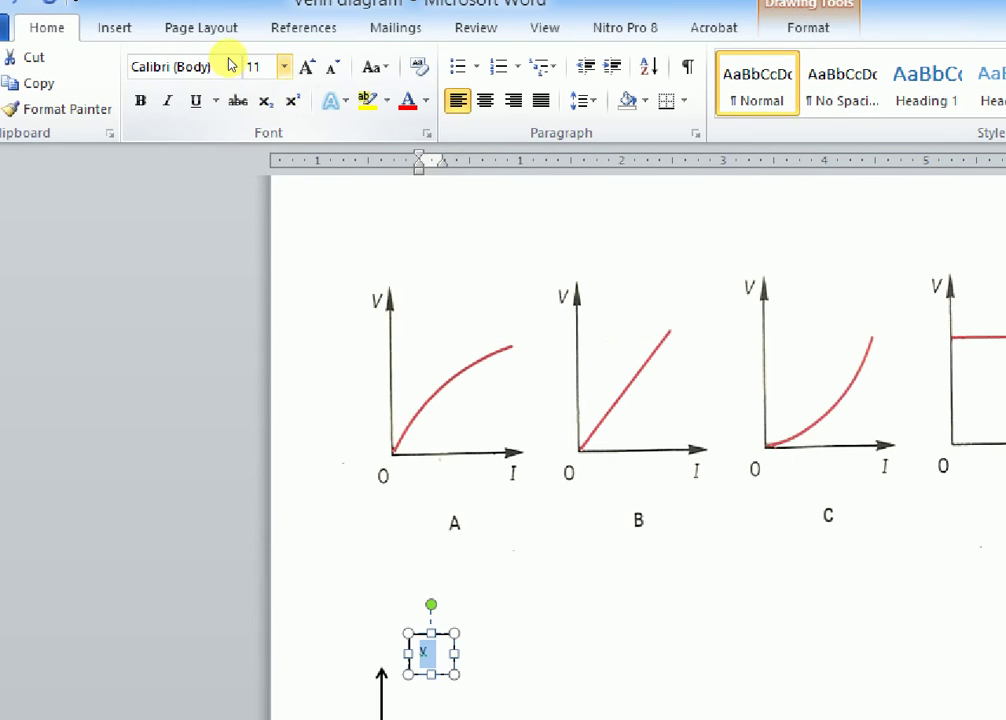
left_click(230, 62)
key("Up")
key("Down")
key("Down")
key("Down")
key("Down")
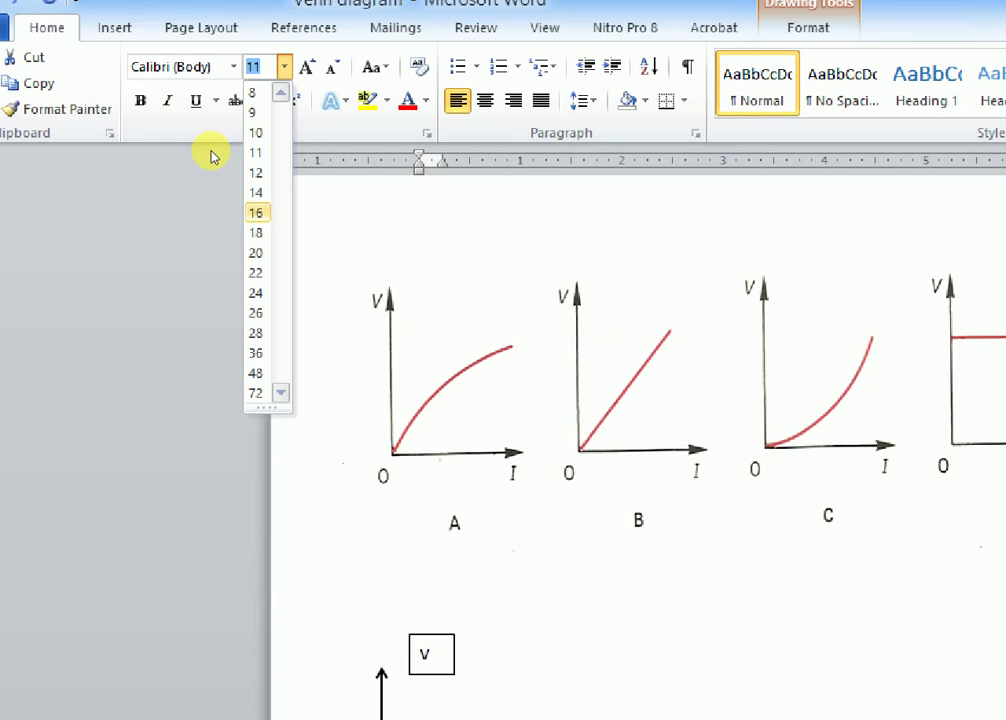
key("Down")
key("Return")
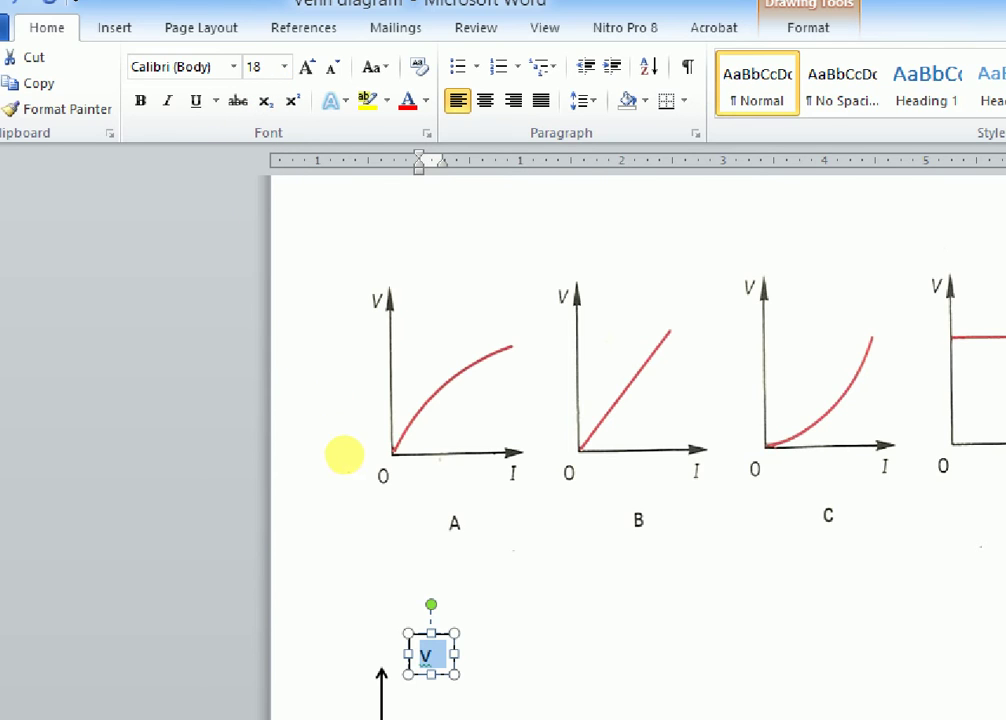
Move the "v" text box so the letter stands just left of the vertical axis near its arrowhead
left_click(343, 447)
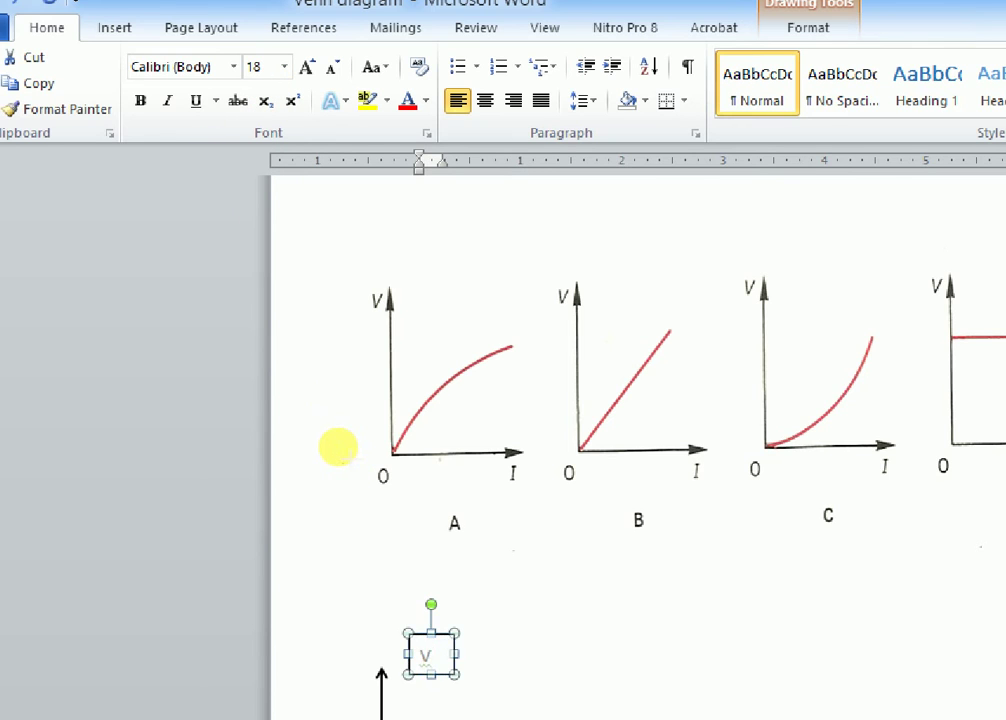
left_click_drag(340, 438, 296, 466)
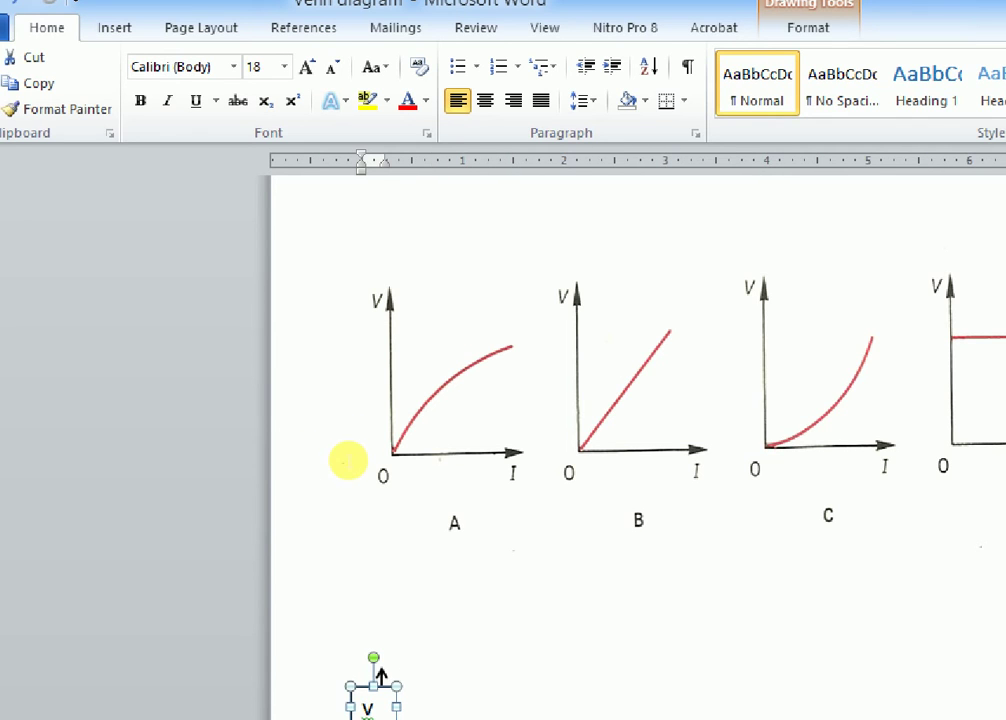
left_click(395, 428)
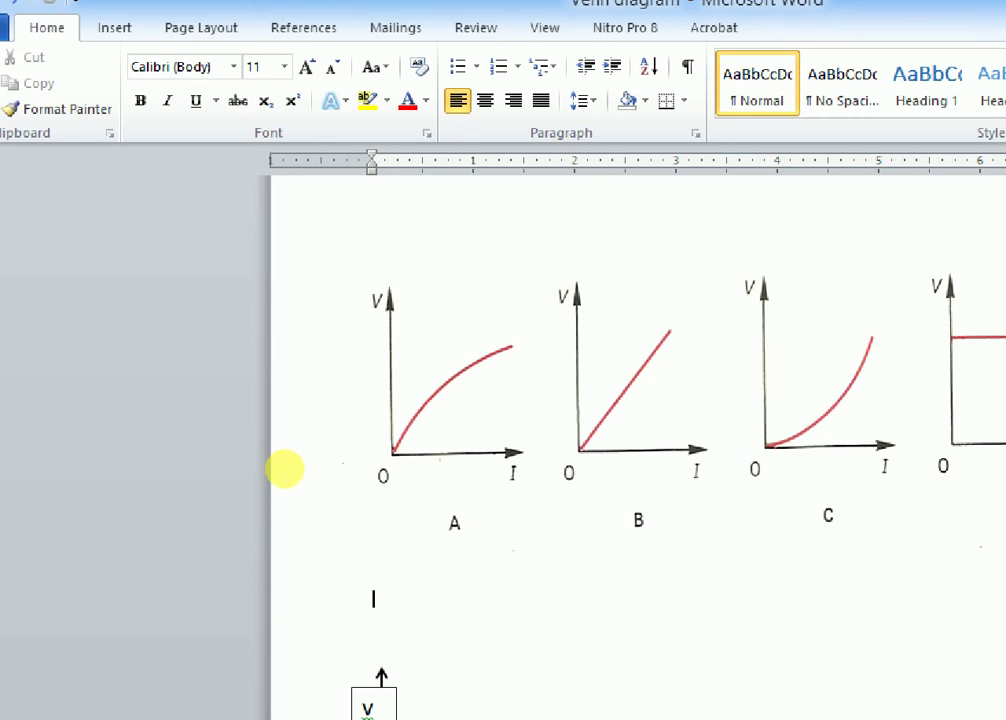
left_click(287, 473)
mouse_move(297, 477)
left_mouse_down()
mouse_move(343, 422)
mouse_move(292, 427)
mouse_move(292, 474)
left_mouse_up()
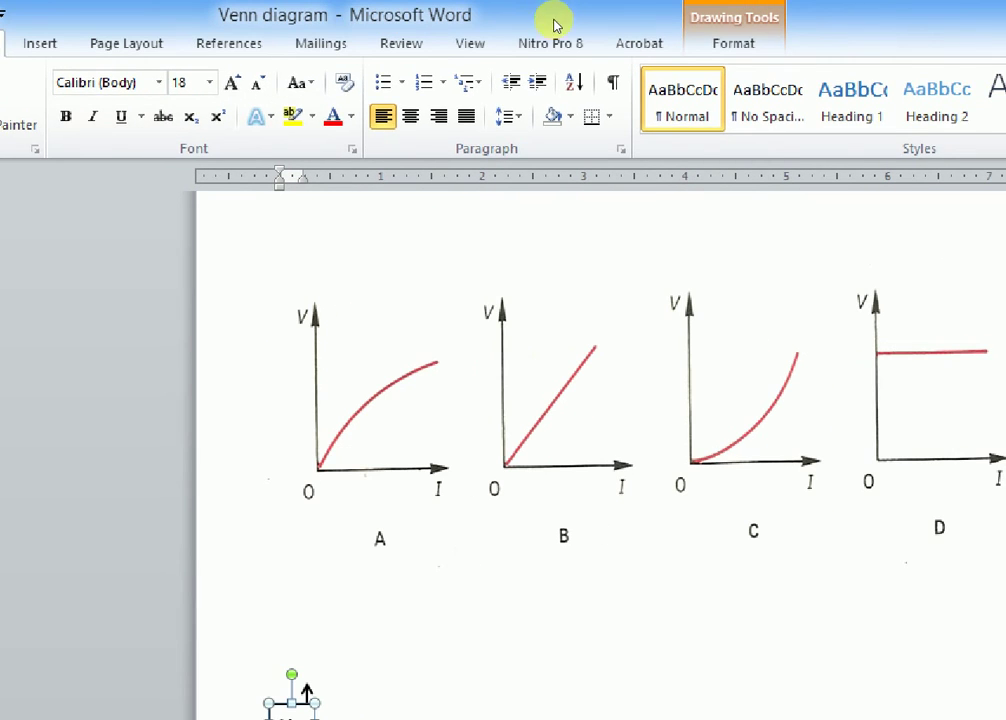
Set the "v" text box to No Fill and No Outline so only the letter shows beside the axis
left_click(733, 43)
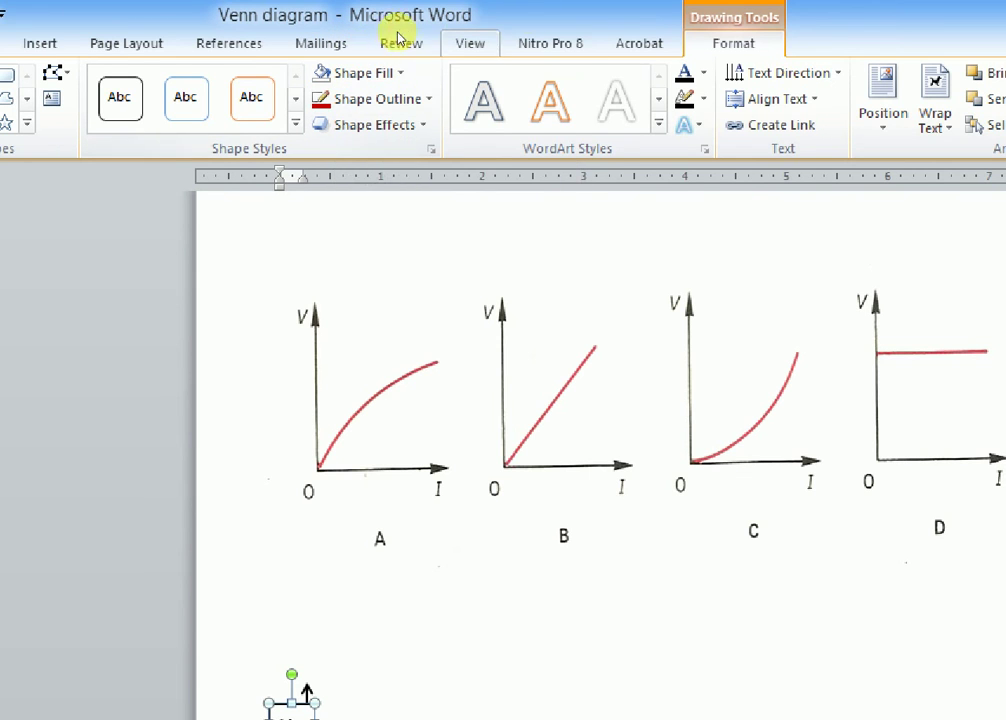
left_click(356, 72)
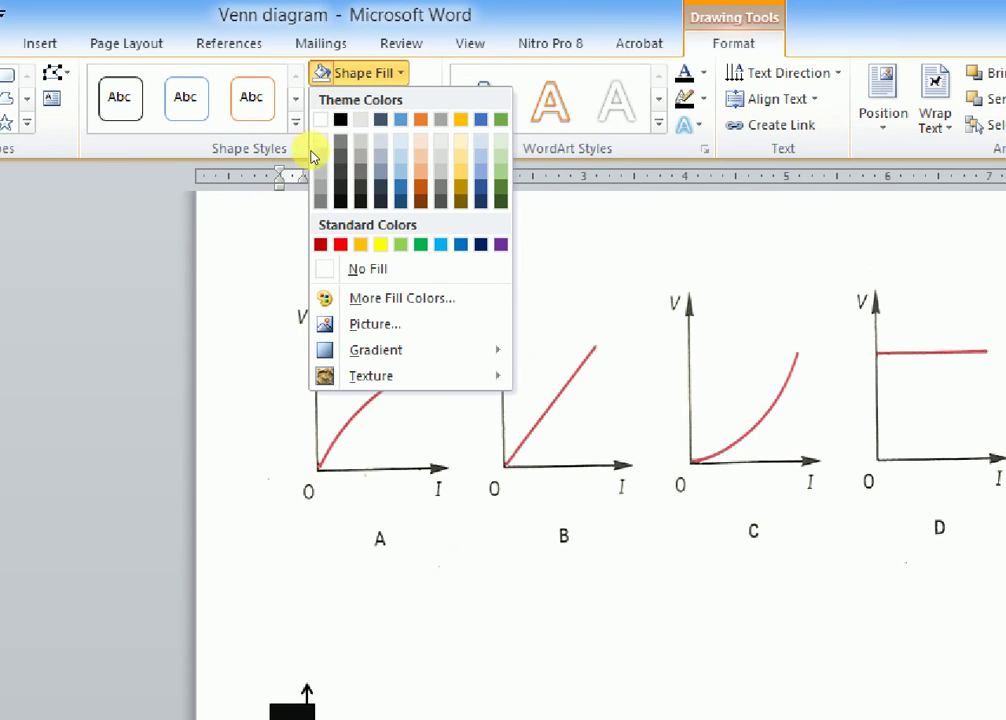
left_click(331, 187)
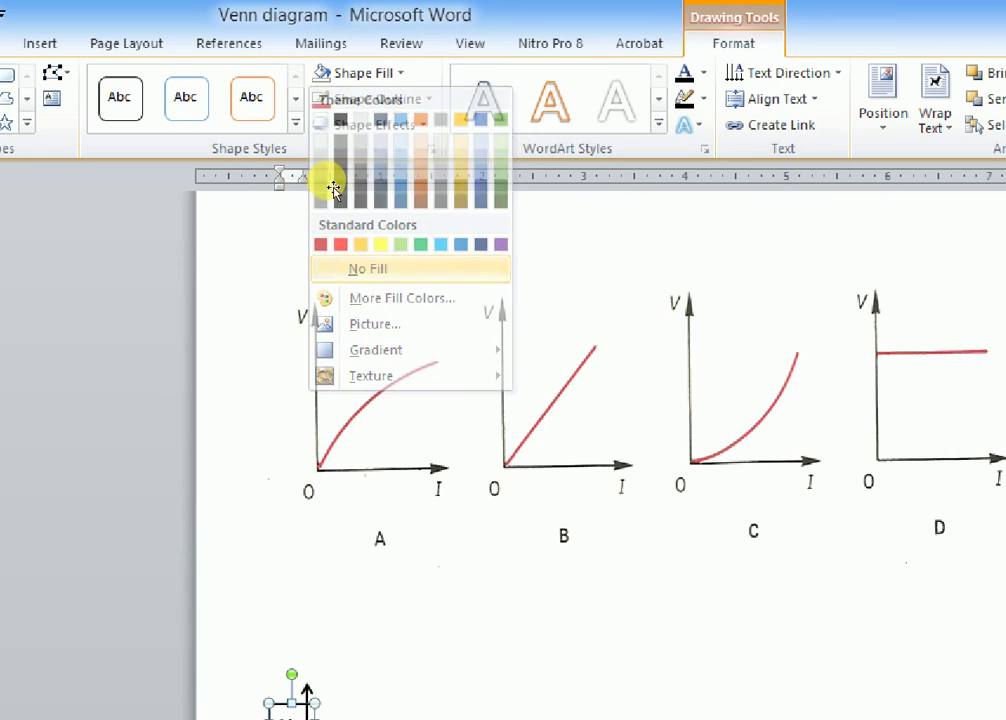
left_click(348, 487)
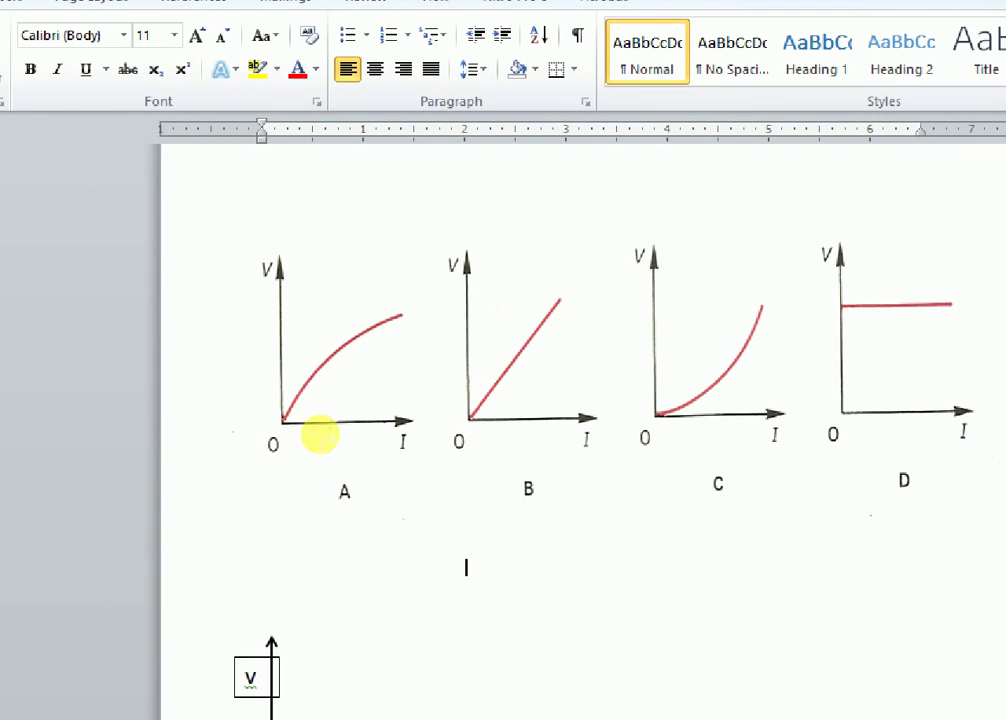
key("ctrl+z")
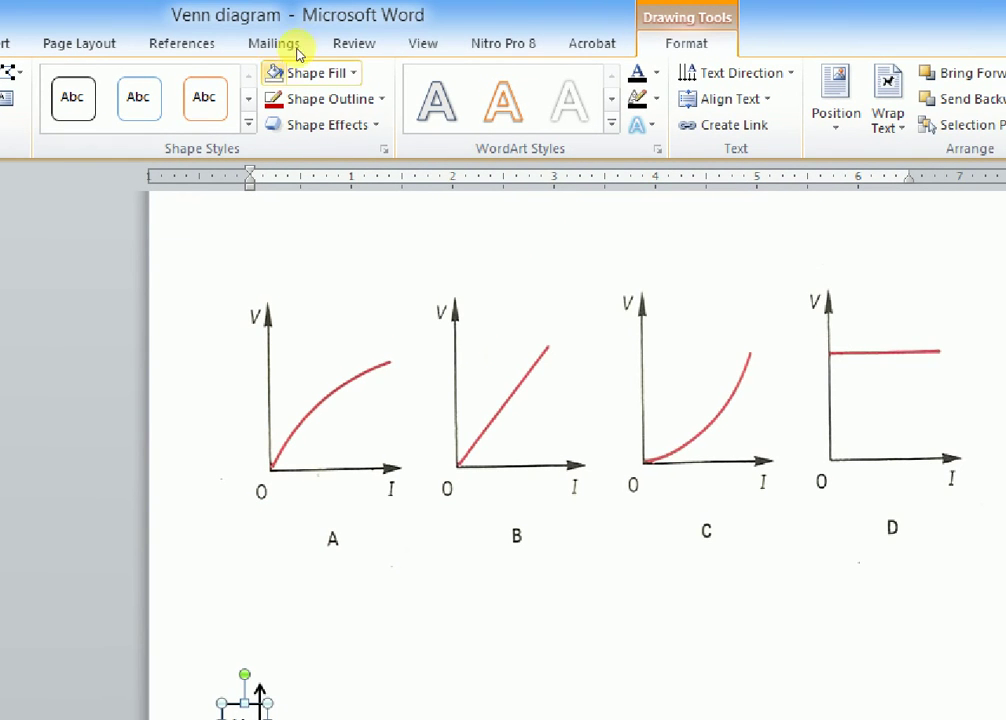
left_click(335, 97)
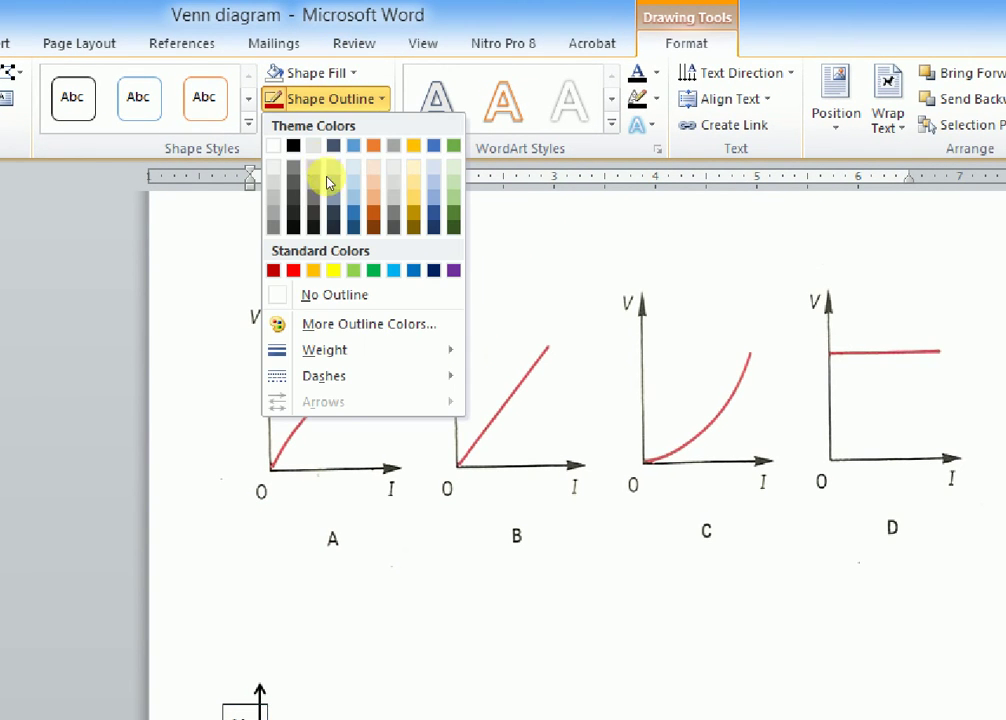
left_click(358, 204)
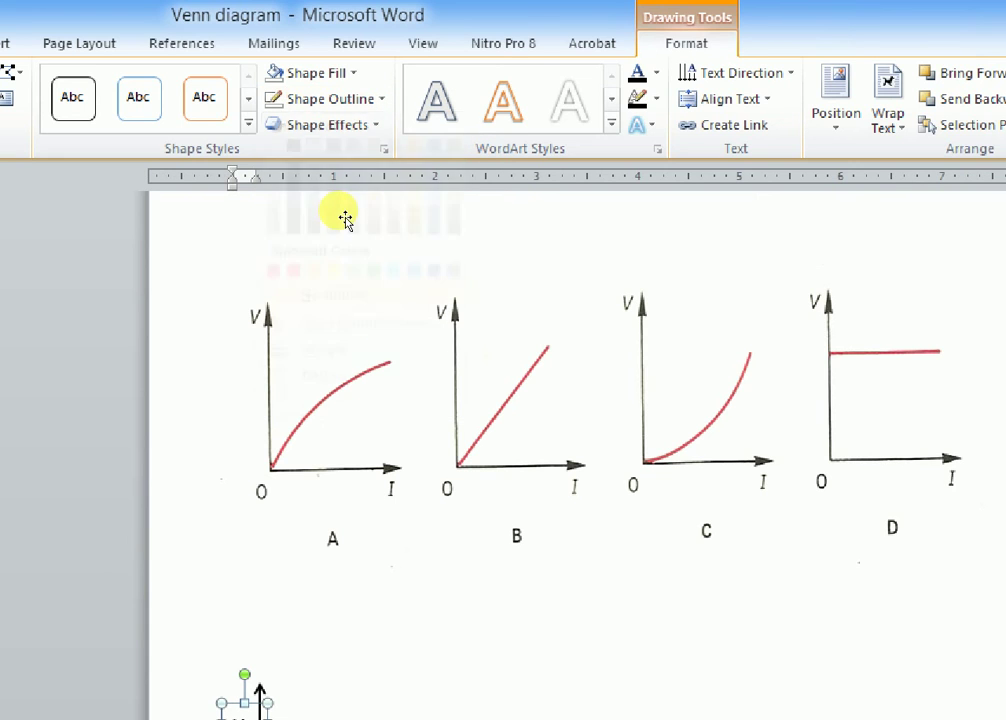
left_click(270, 453)
left_click(385, 488)
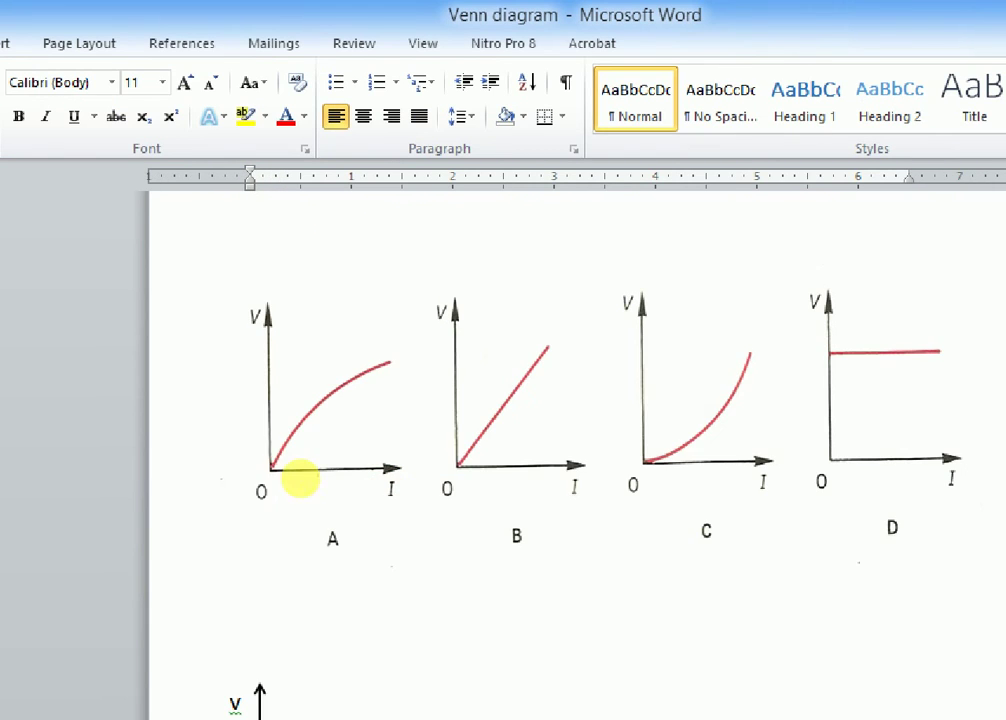
Nudge the "v" label up and slightly right until it is level with and close to the vertical axis arrowhead
left_click(280, 468)
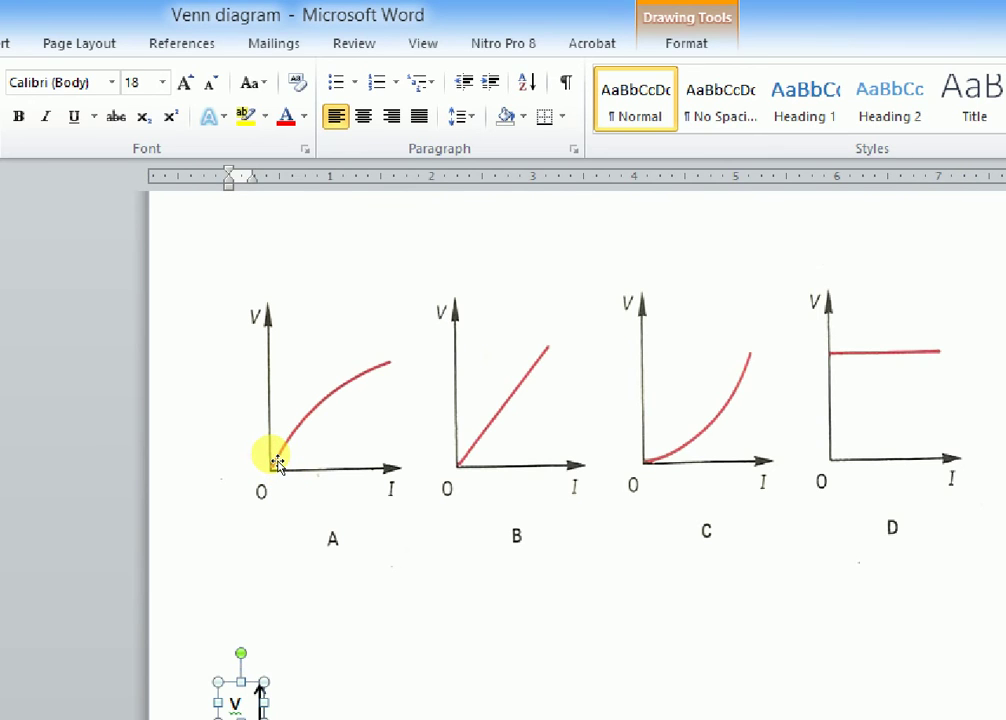
key("ctrl+Up")
key("ctrl+Up")
key("ctrl+Up")
key("ctrl+Up")
key("ctrl+Up")
key("ctrl+Up")
key("ctrl+Up")
key("ctrl+Right")
key("Right")
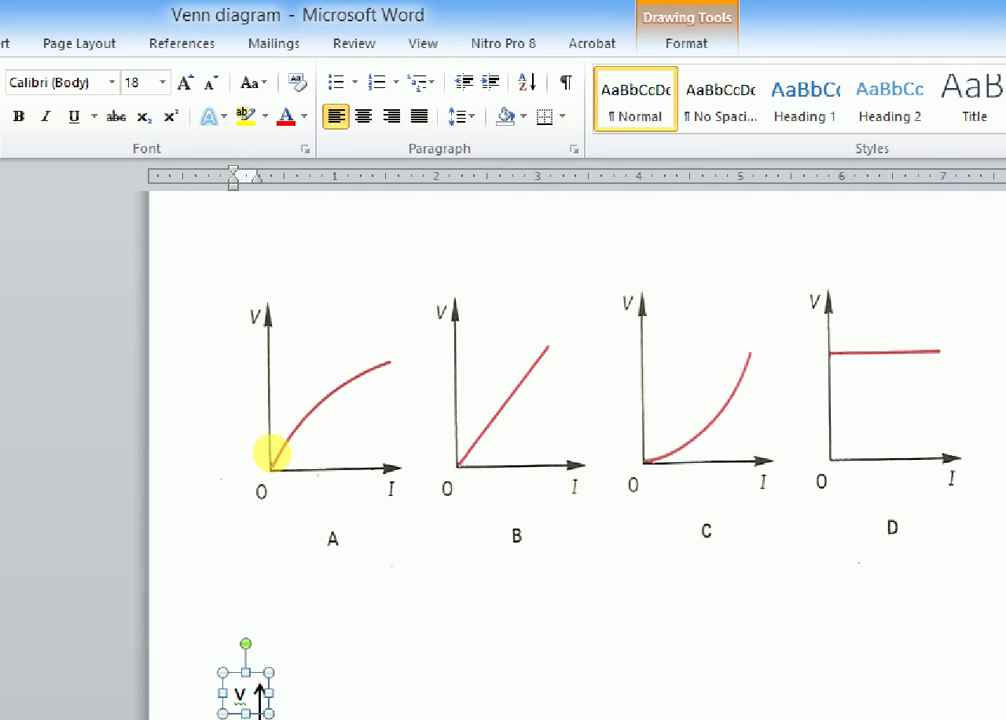
key("Up")
key("Right")
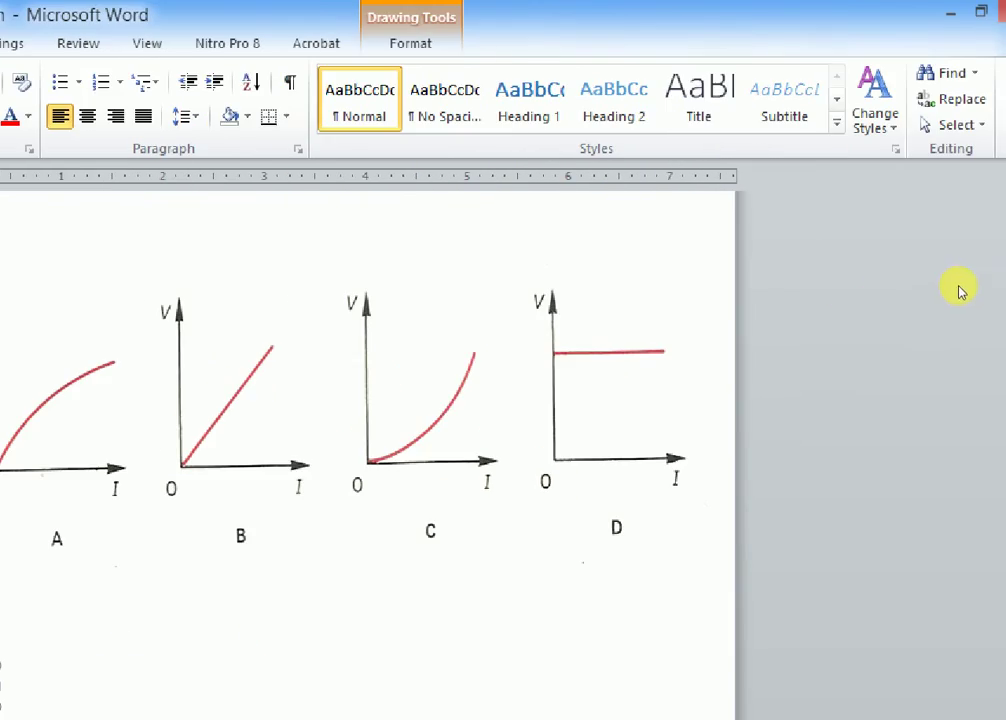
left_click(383, 590)
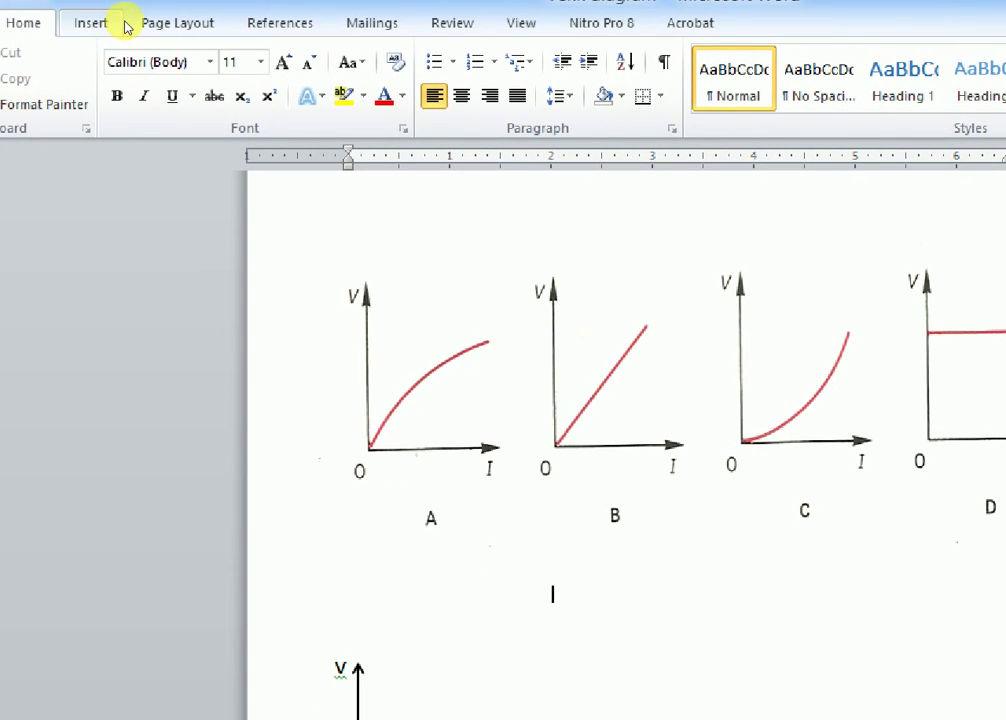
Draw a small text box just below the horizontal axis near its arrowhead and resize it to fit one letter
left_click(92, 23)
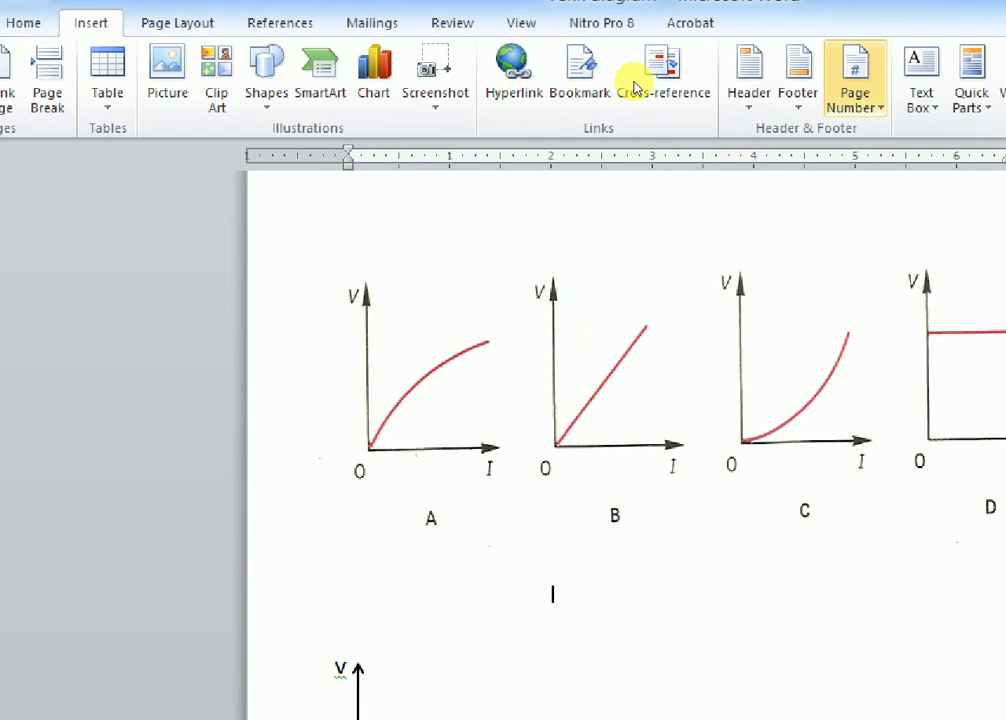
left_click(921, 85)
left_click(921, 85)
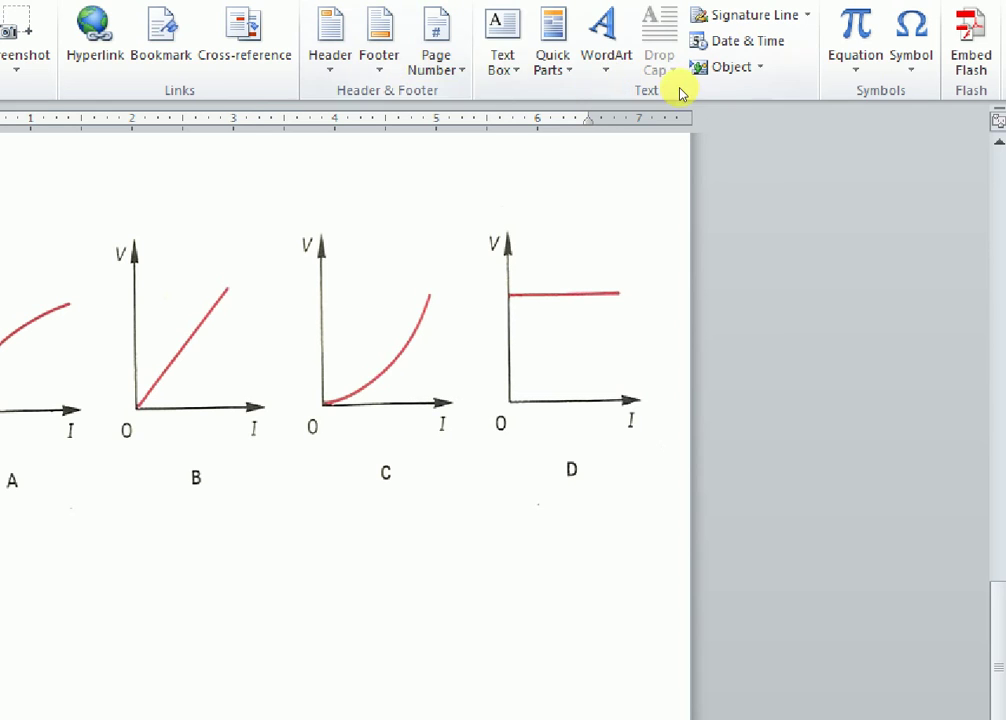
left_click(511, 69)
left_click(511, 69)
left_click(511, 69)
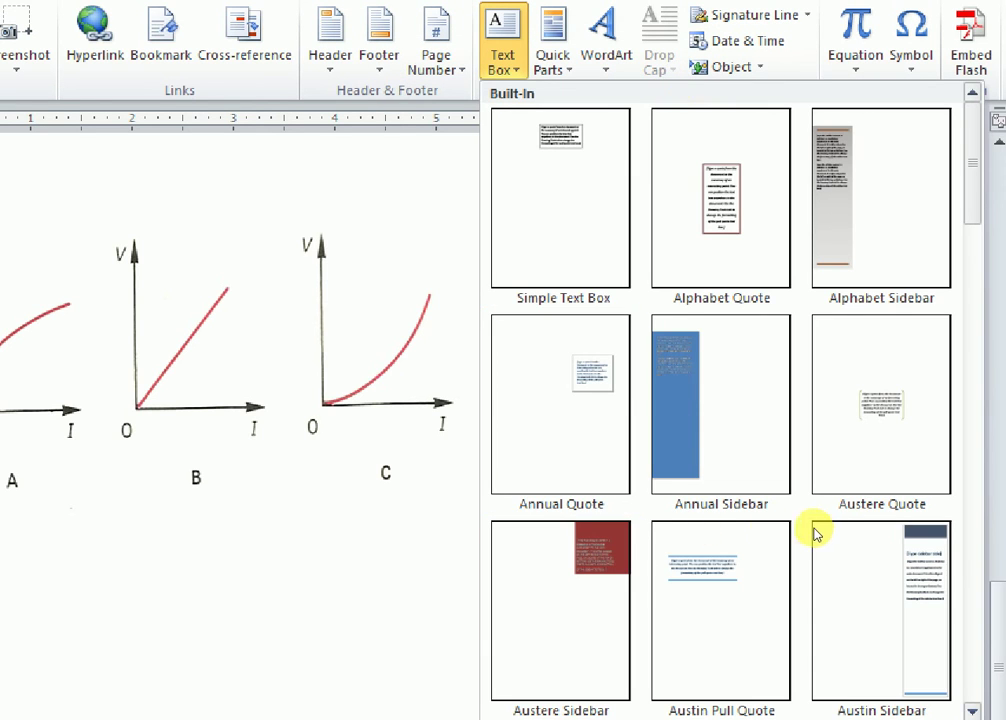
left_click(385, 519)
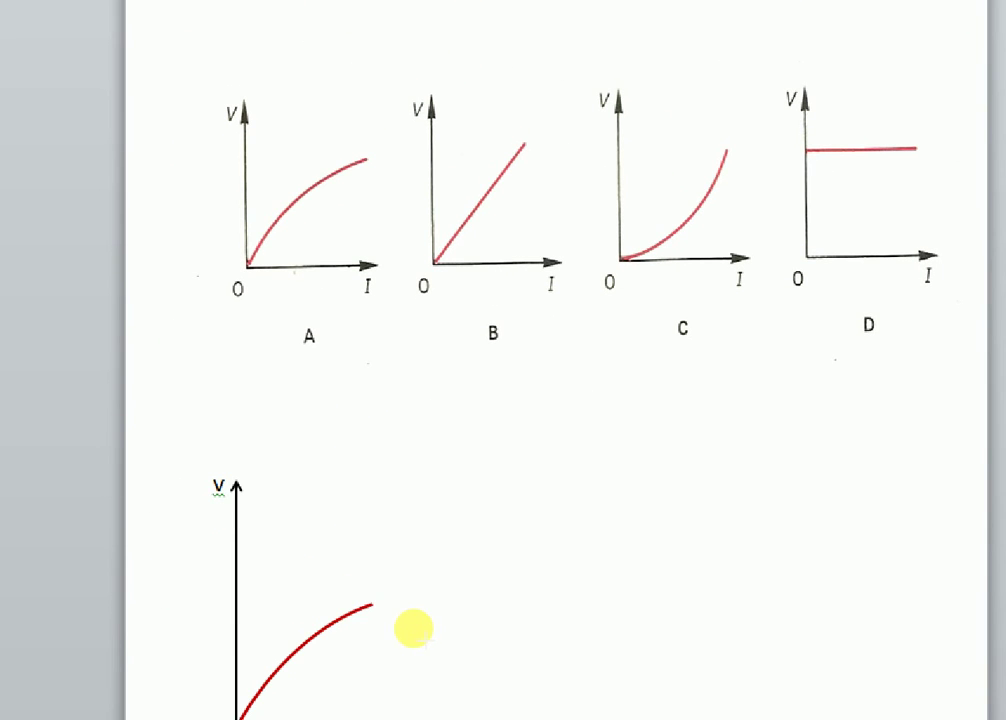
left_click_drag(414, 628, 421, 645)
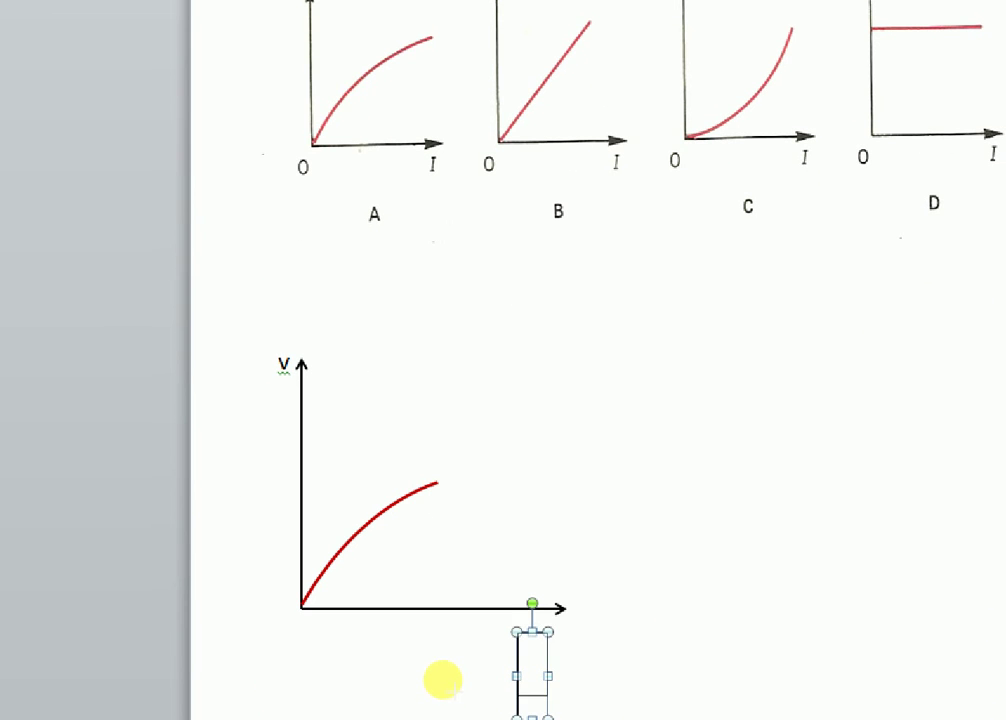
left_click_drag(443, 680, 445, 680)
key("shift+Right")
key("shift+Right")
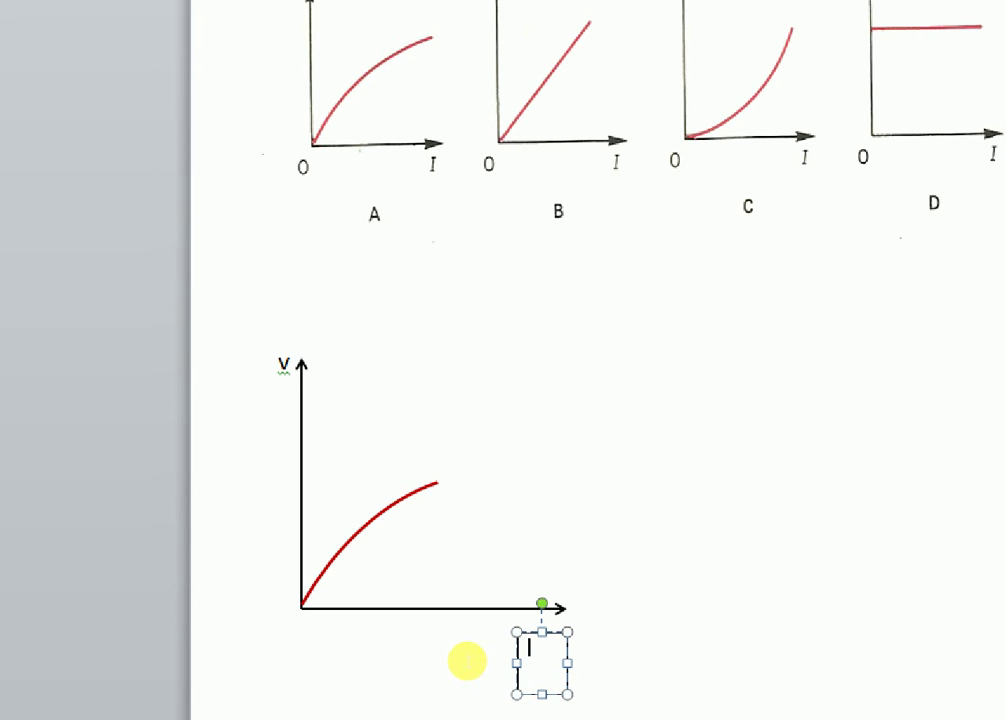
Enter "I" in the new text box and set its font size to 18
type("I")
key("BackSpace")
type("I")
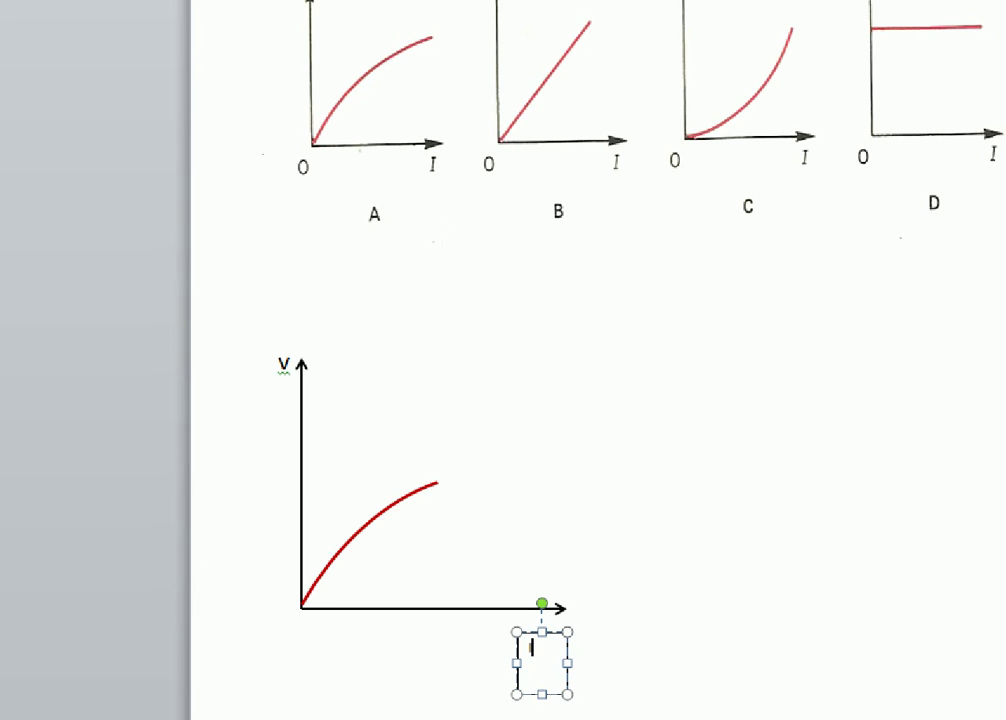
key("shift+Left")
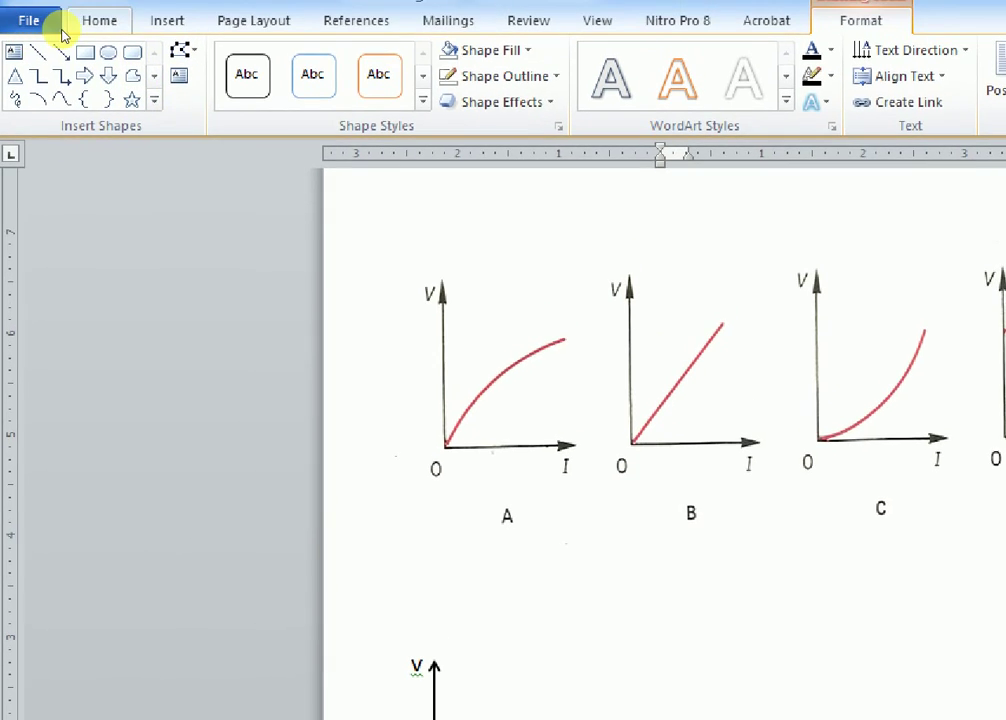
left_click(72, 12)
left_click(229, 58)
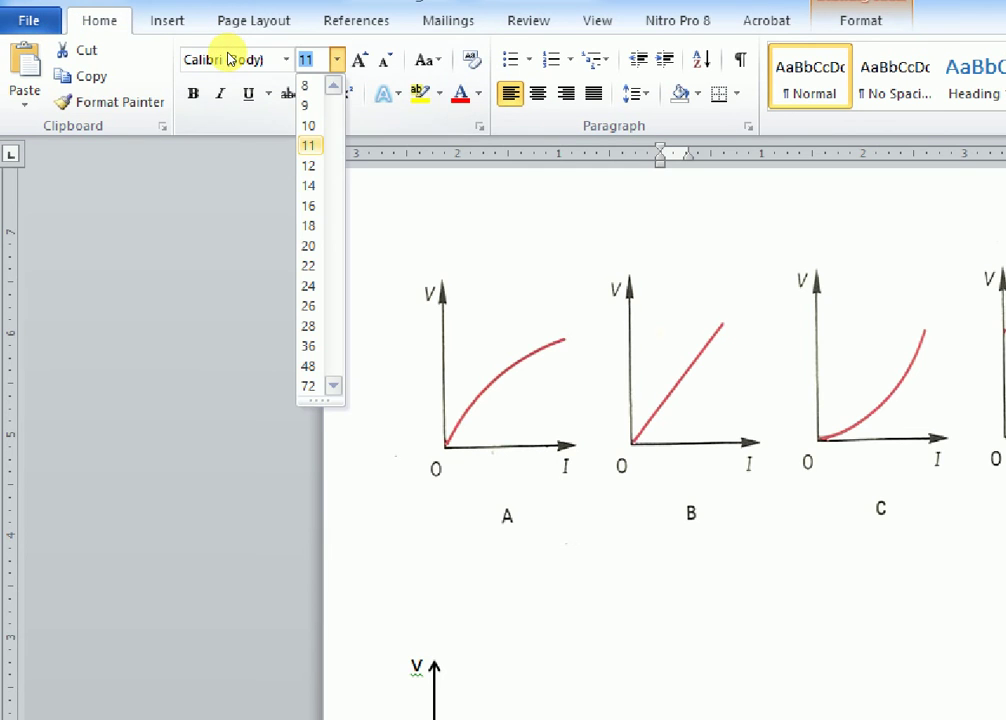
left_click(206, 165)
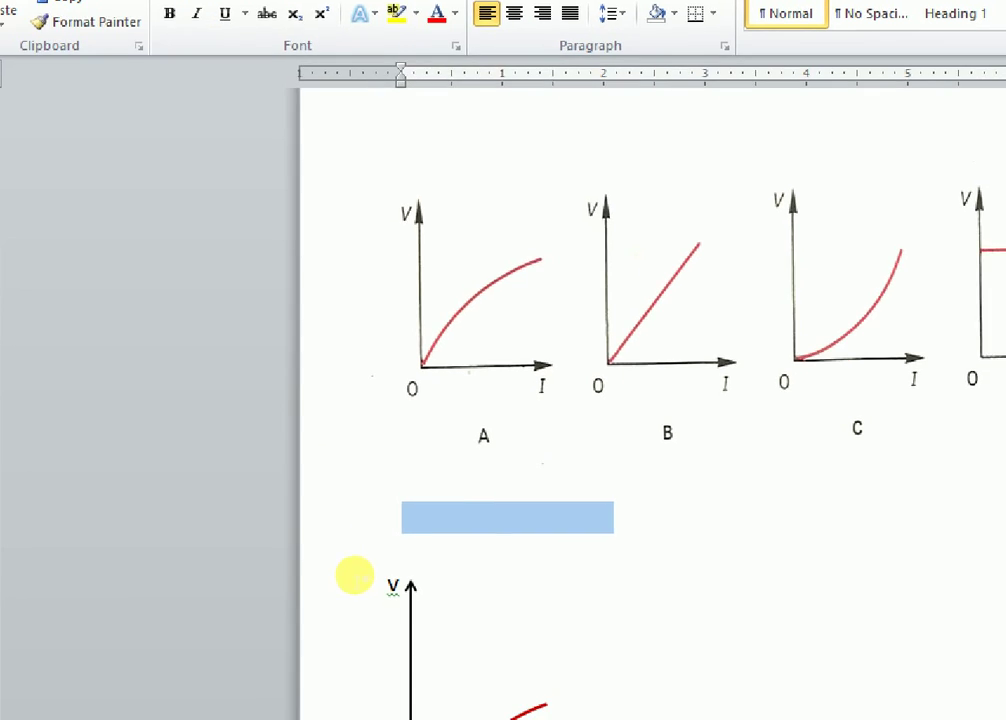
left_click(464, 667)
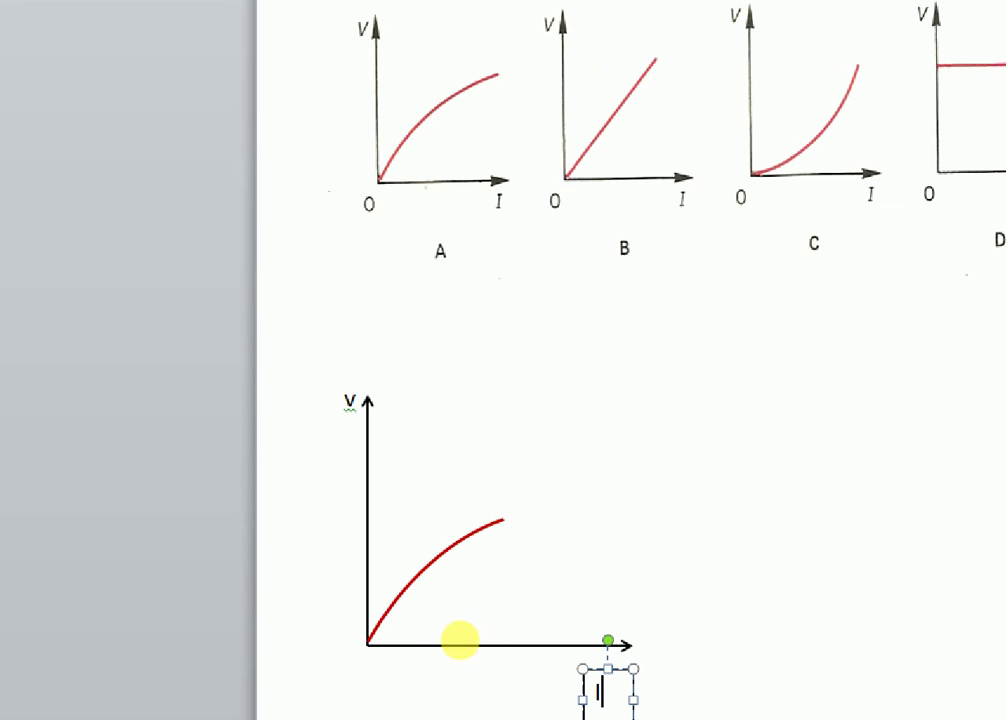
Move the "I" text box so that it sits just under the horizontal axis near the arrowhead
left_click_drag(468, 643, 457, 615)
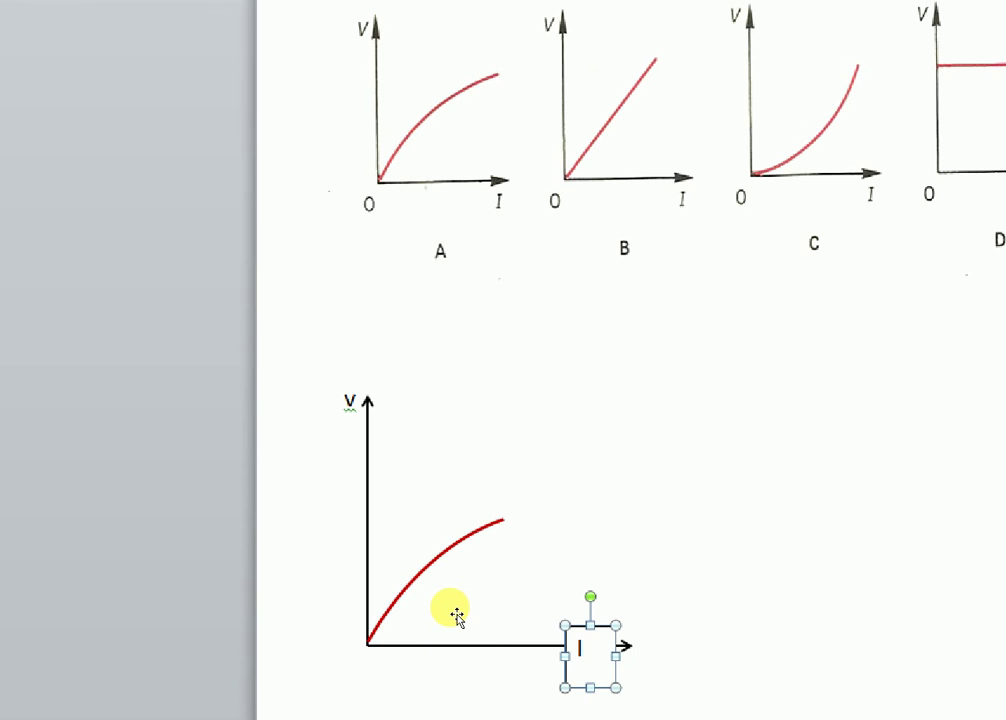
left_click(440, 617)
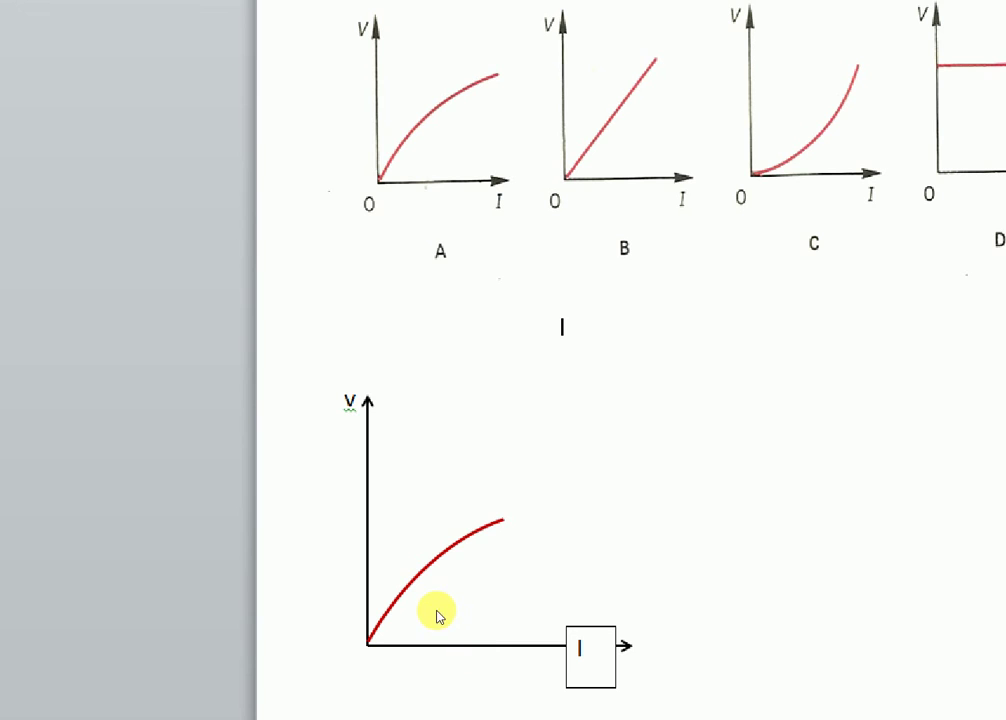
left_click(441, 618)
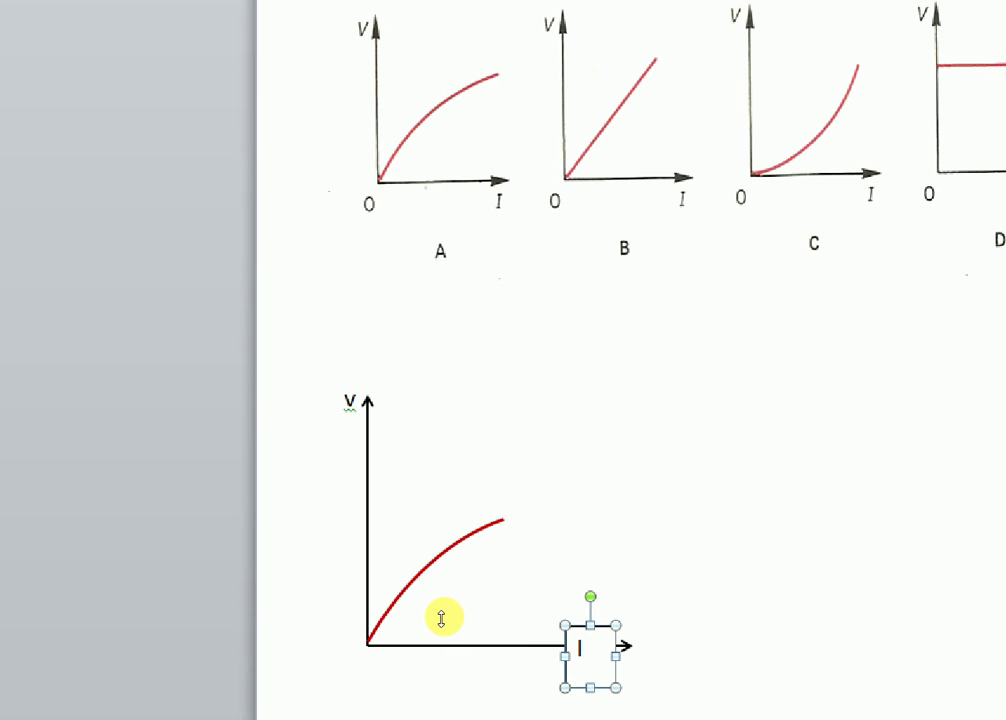
key("Down")
key("Down")
key("Down")
key("Down")
key("Down")
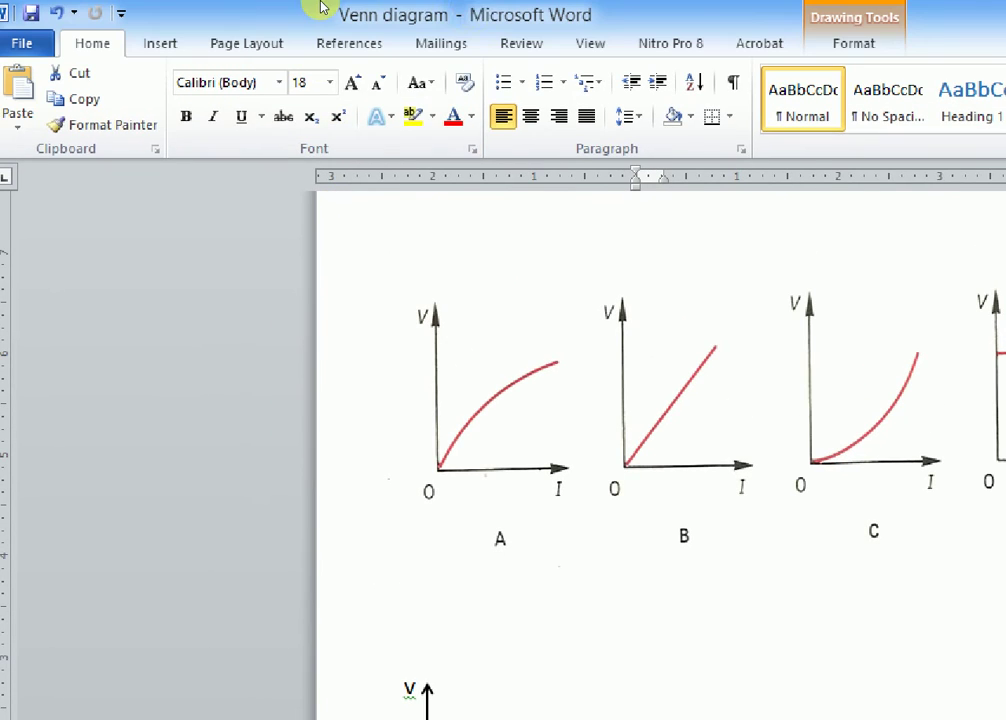
Set the "I" text box to No Fill and No Outline and move it up closer to the horizontal axis
left_click(853, 43)
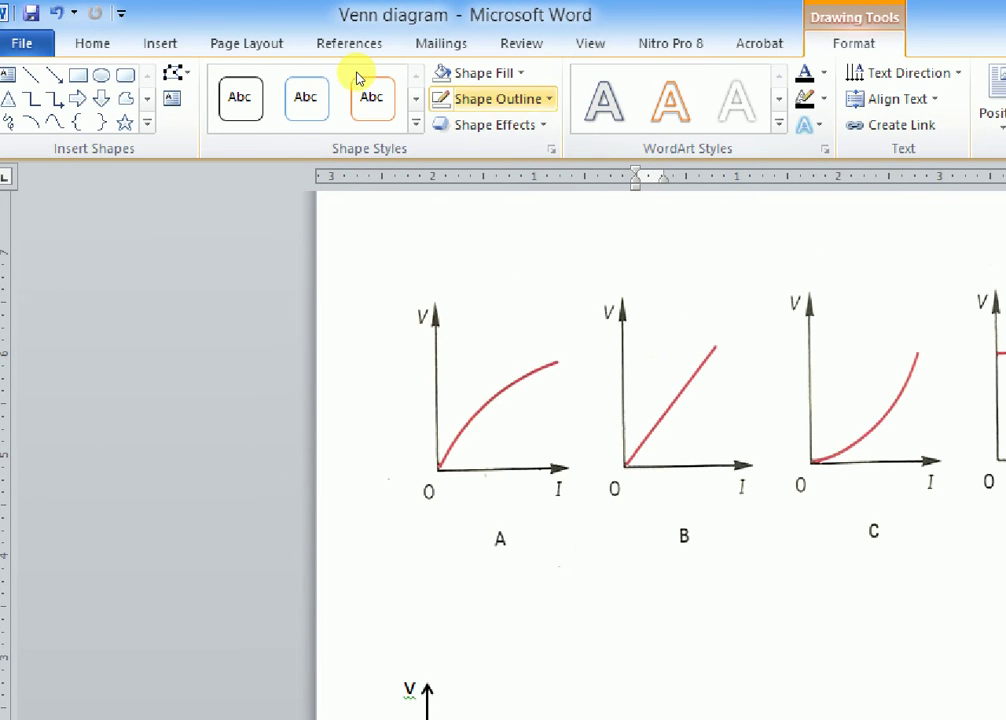
left_click(486, 73)
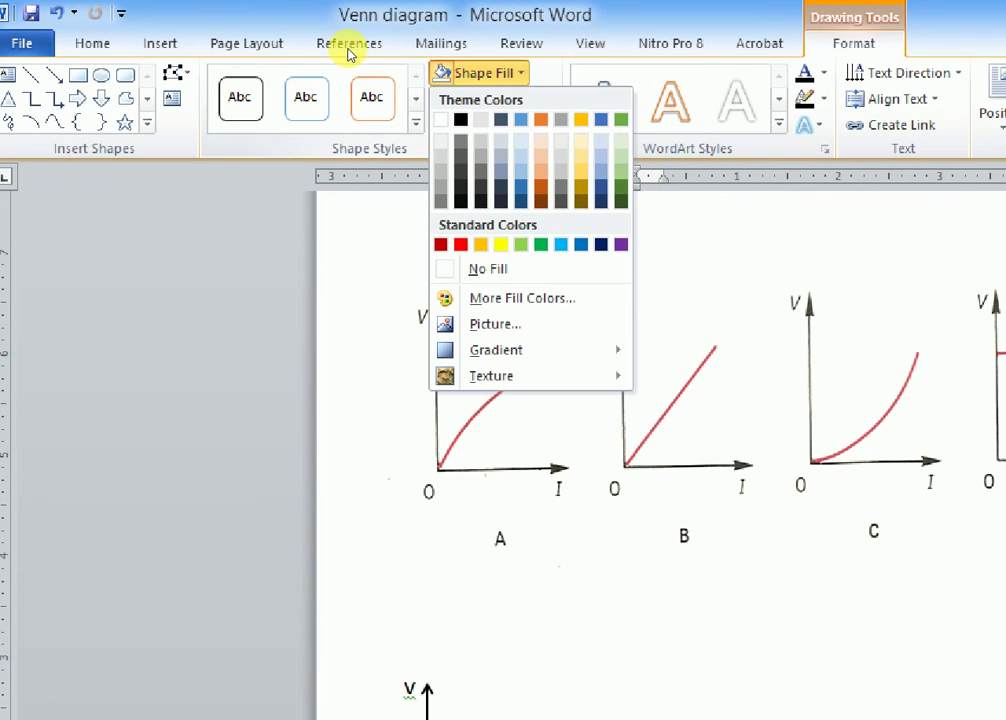
left_click(330, 186)
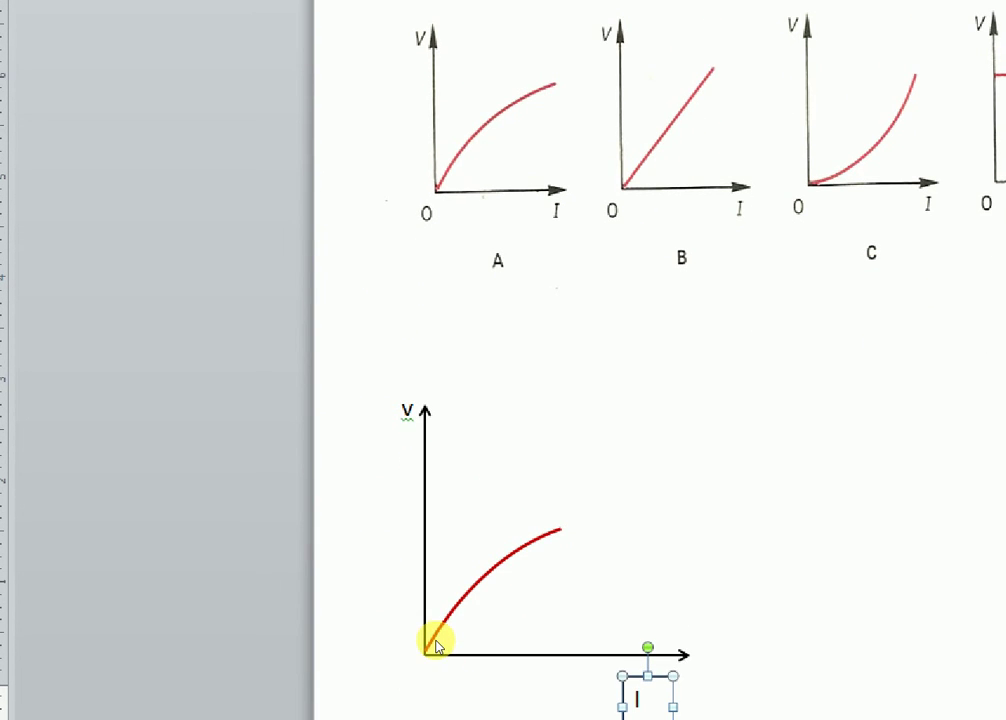
left_click(508, 99)
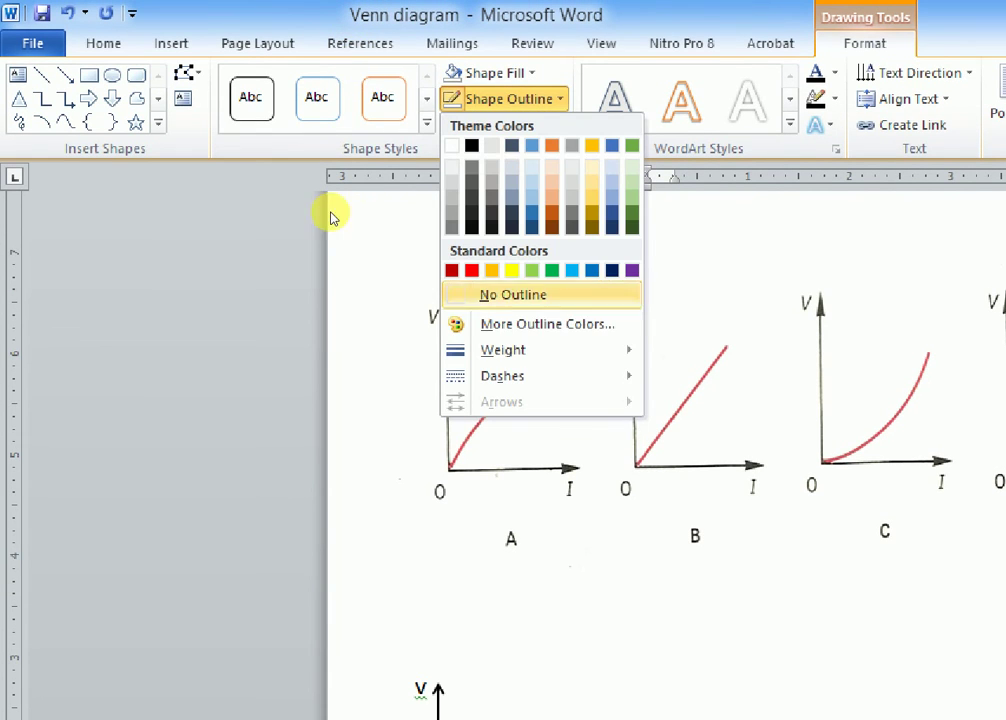
left_click(513, 295)
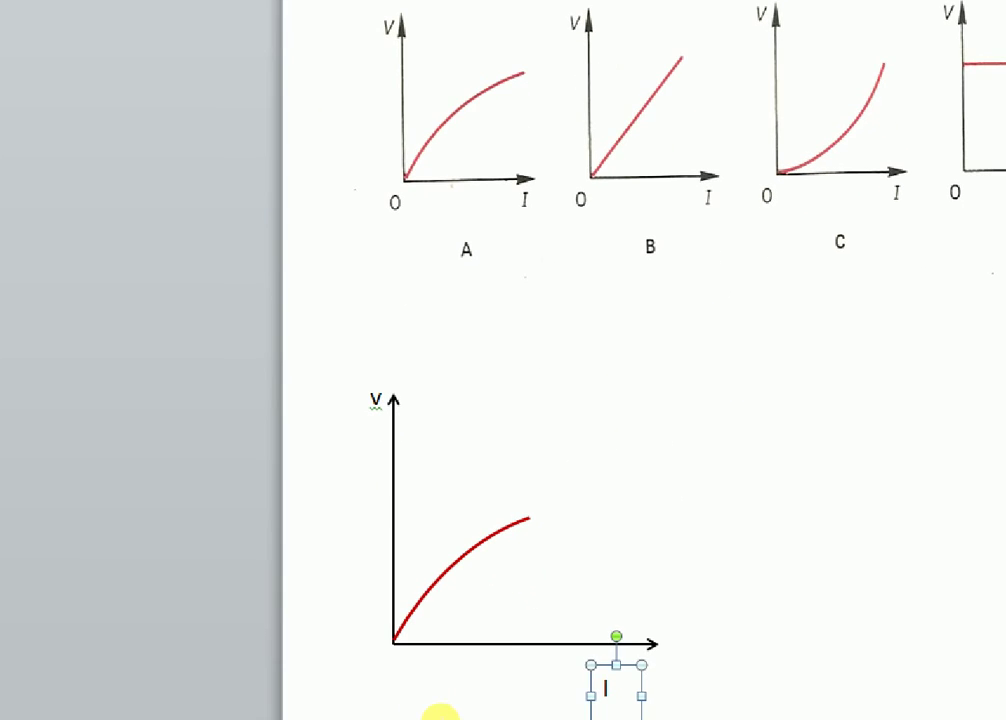
left_click(490, 660)
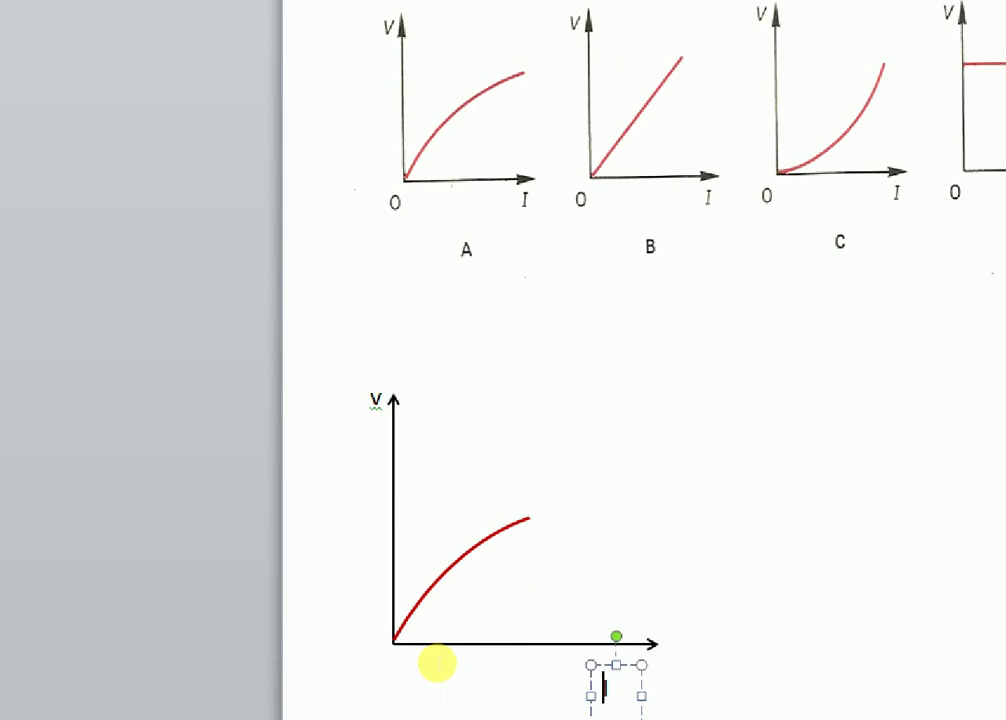
left_click_drag(455, 645, 456, 628)
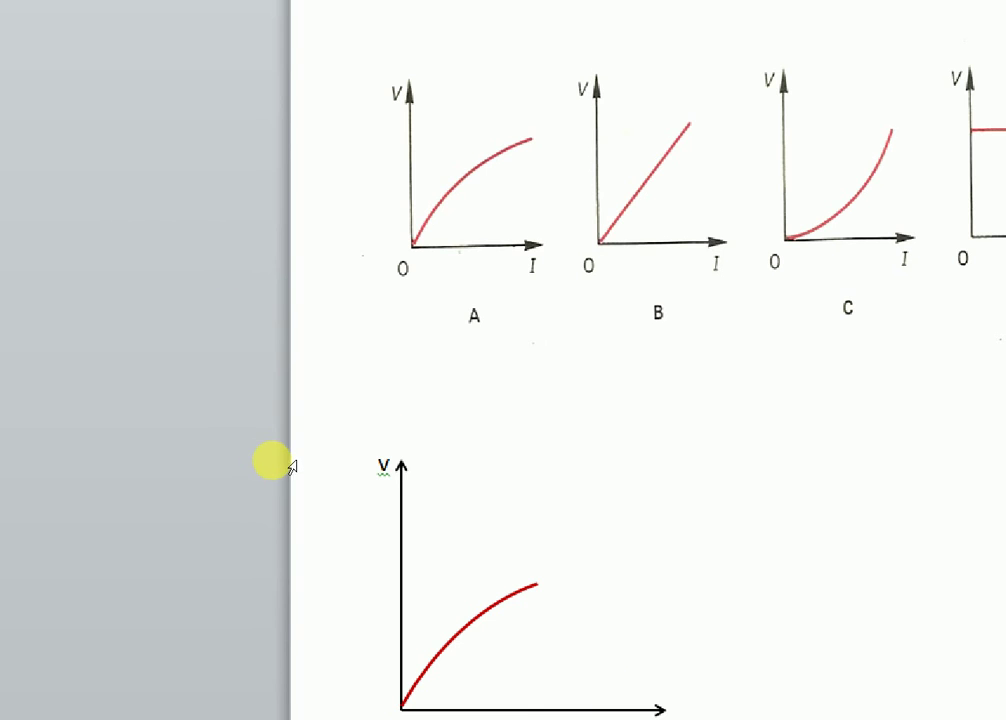
Duplicate the "v" text box beside the vertical axis
left_click(376, 465)
left_click(384, 433)
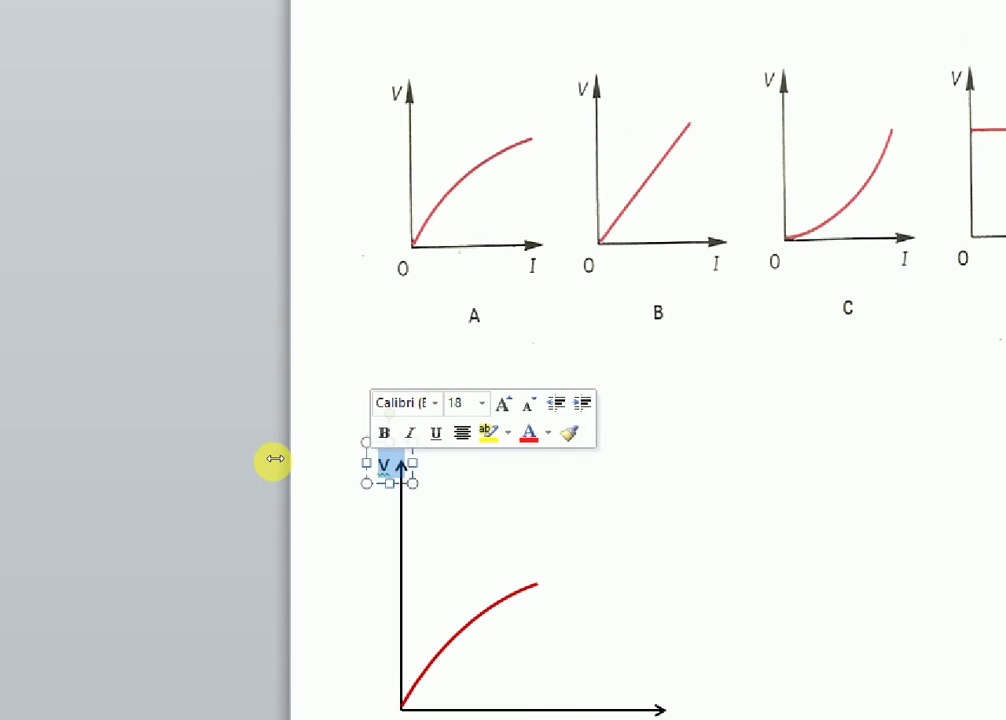
key("Escape")
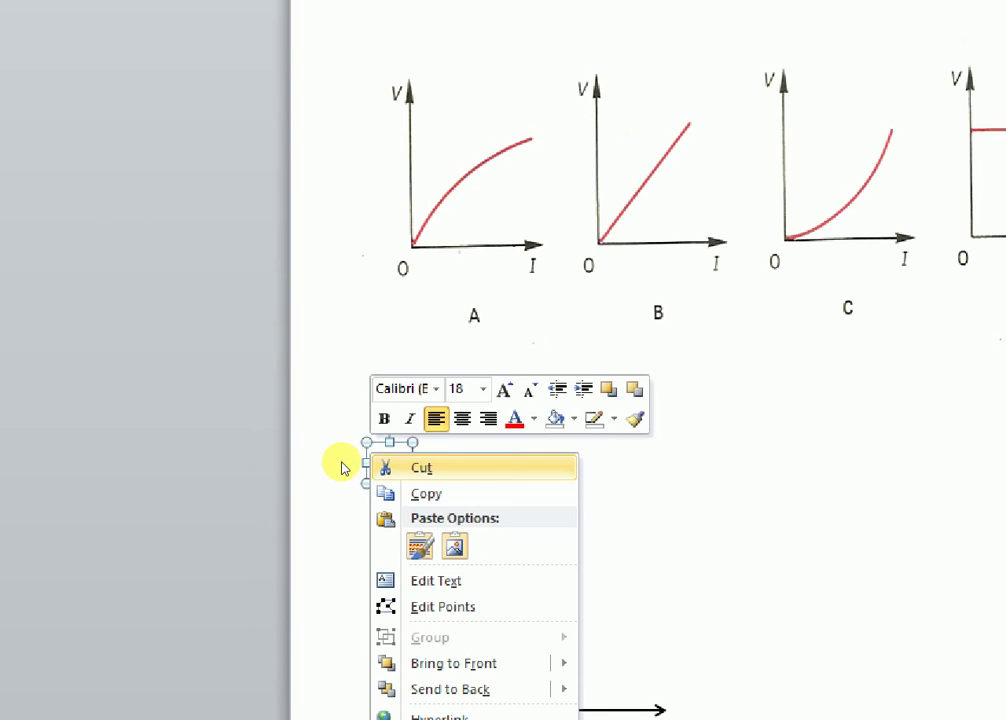
left_click(340, 488)
left_click(337, 482)
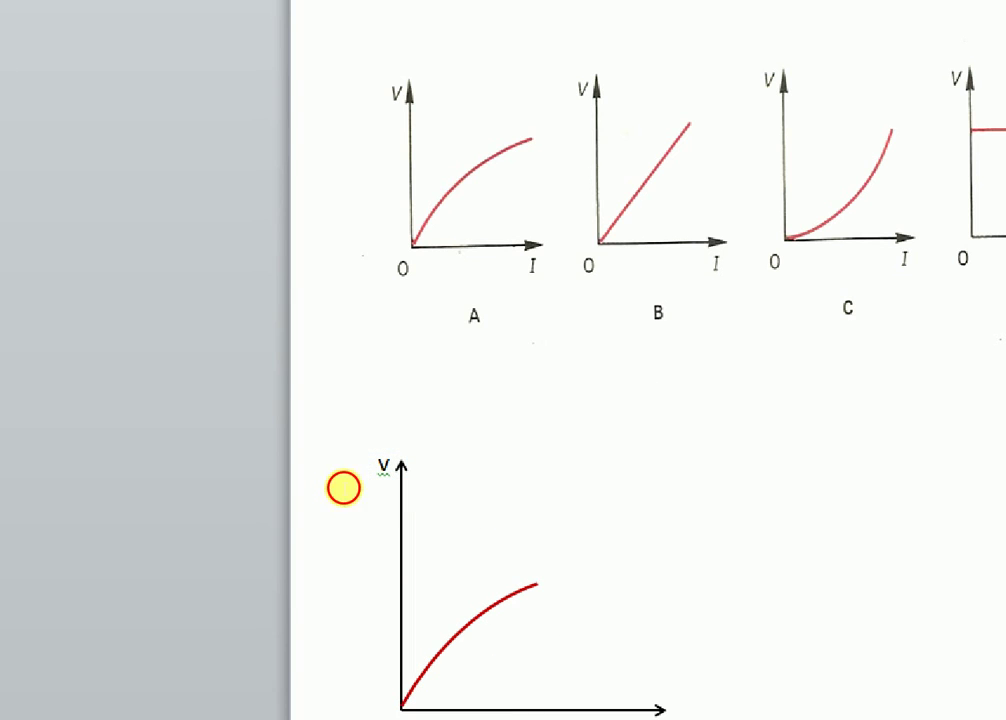
key("ctrl+v")
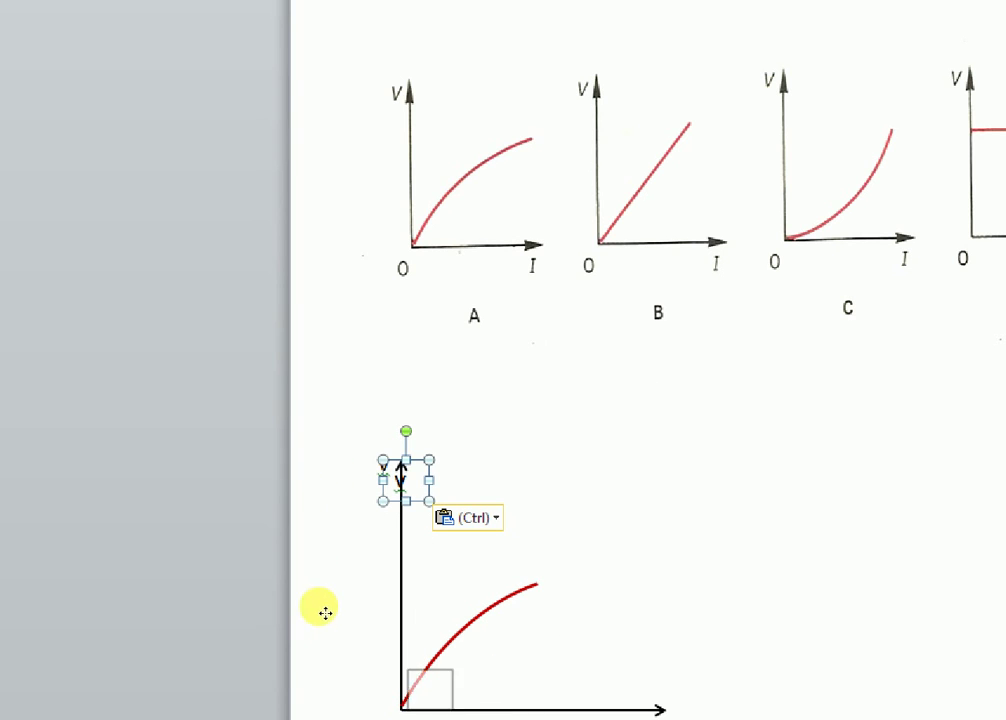
Move the copied label just below and left of the origin and replace its letter with 0
left_click_drag(292, 629, 294, 629)
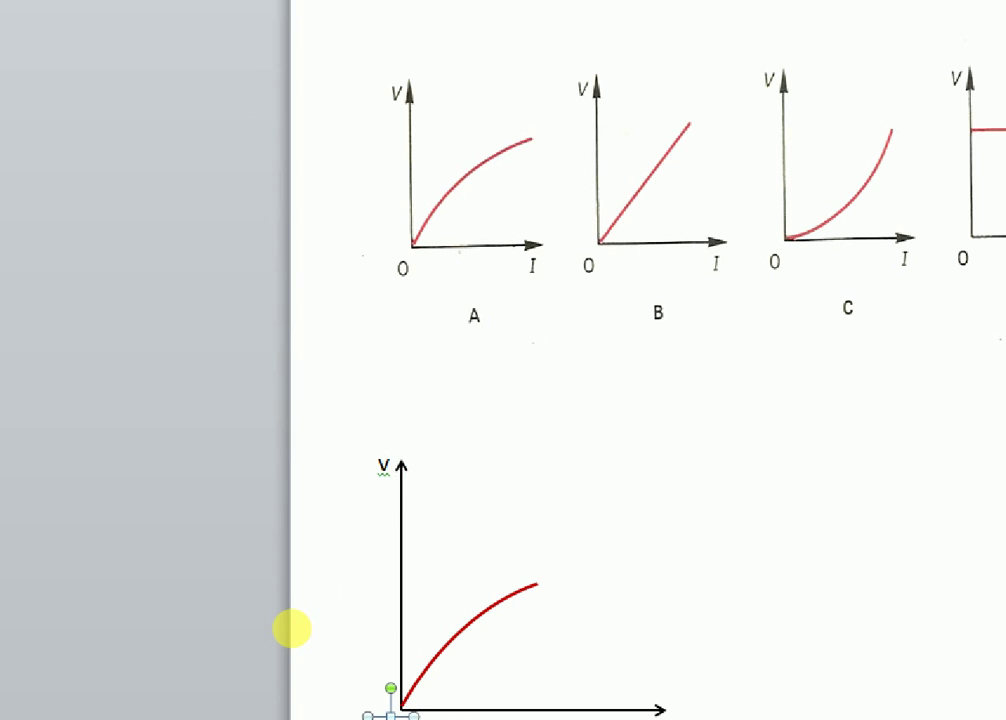
left_click(294, 645)
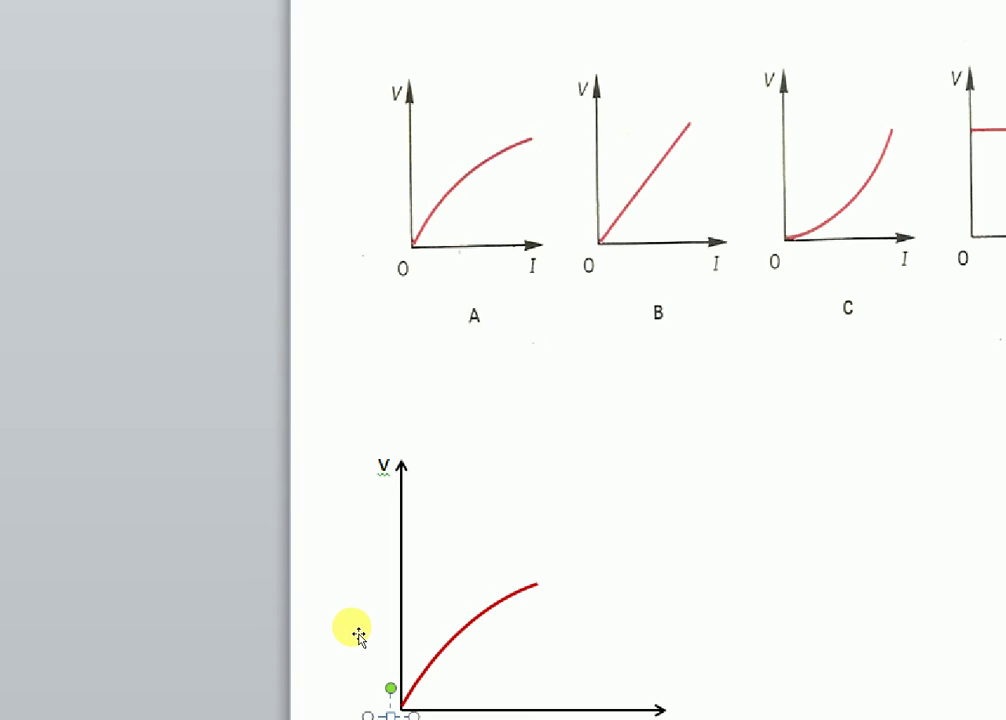
left_click(620, 520)
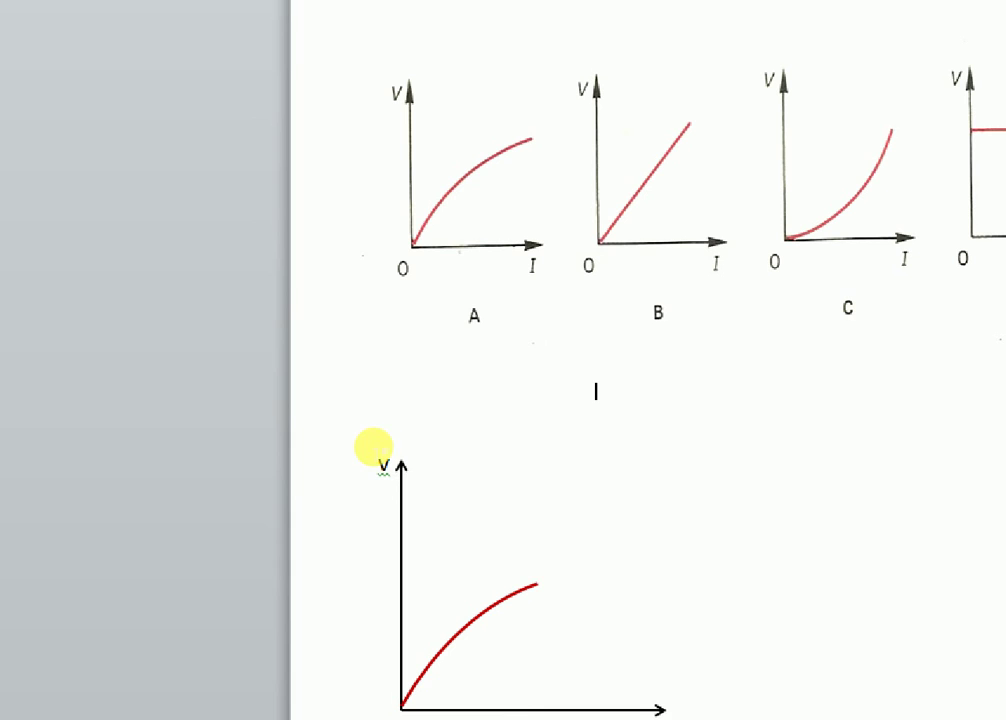
Duplicate the "v" label again and place the copy below the middle of the horizontal axis
right_click(447, 463)
left_click(491, 511)
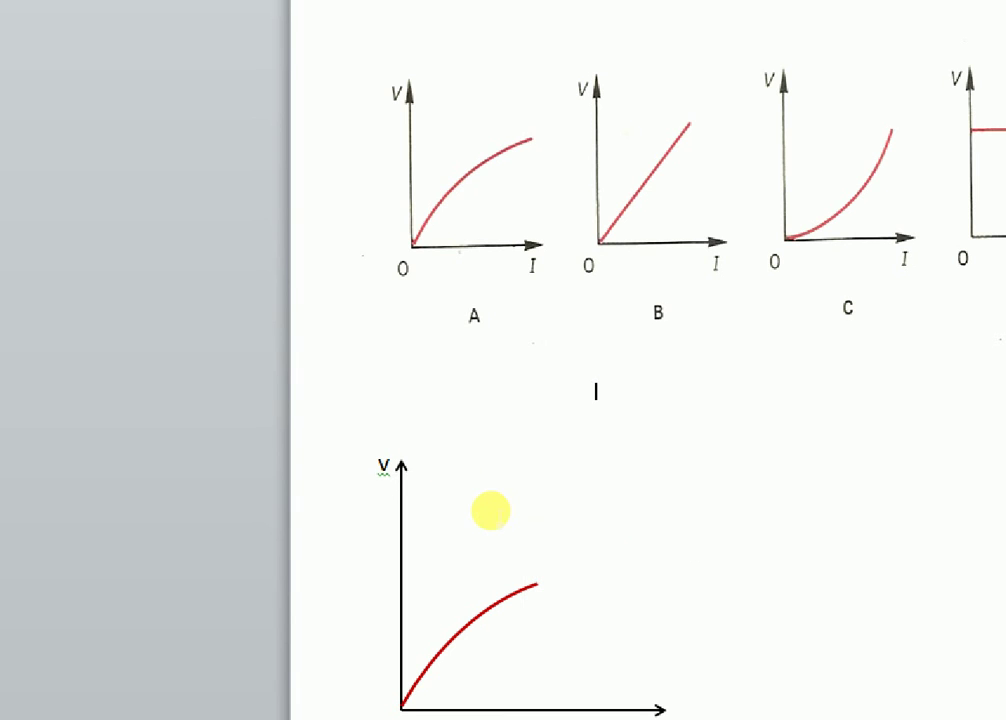
key("ctrl+v")
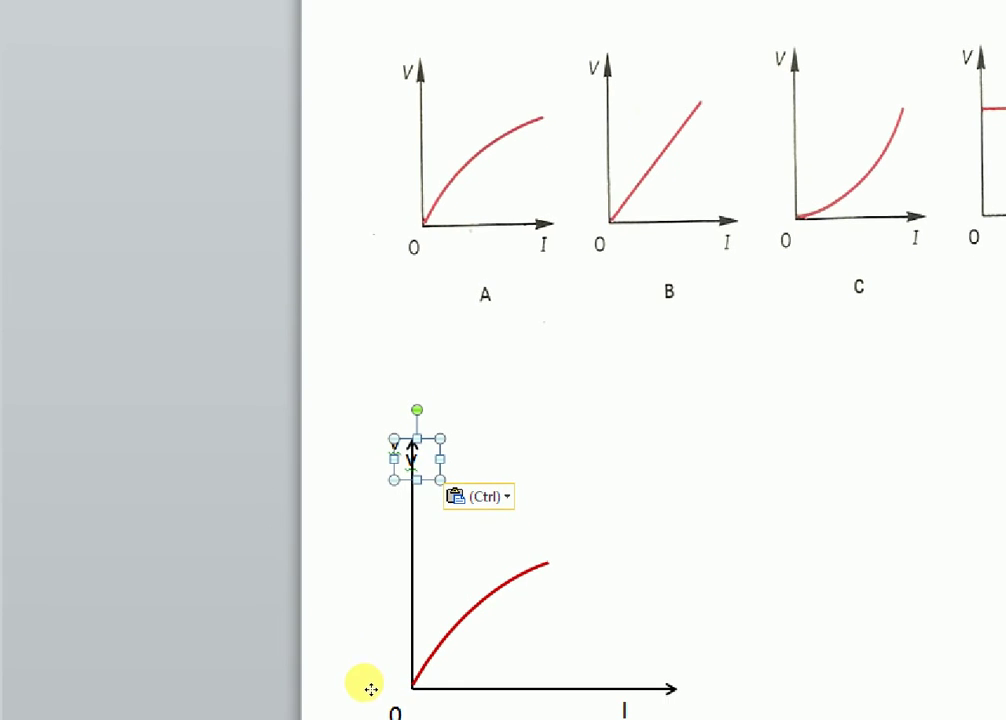
key("ctrl+z")
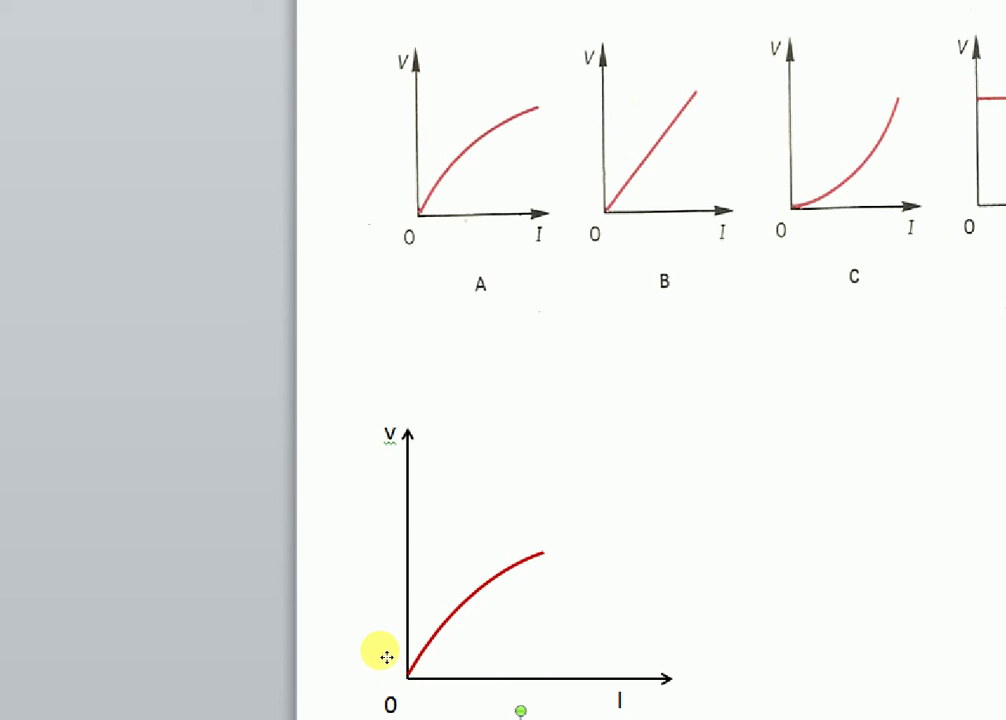
left_click(456, 673)
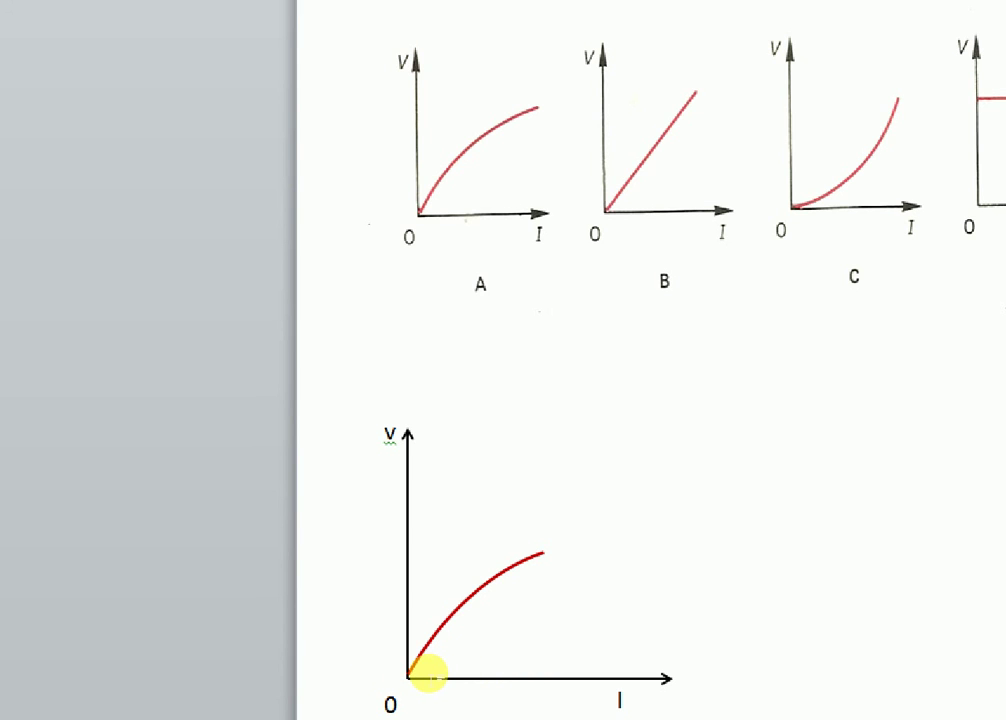
left_click(447, 639)
left_click_drag(447, 639, 429, 630)
left_click(580, 656)
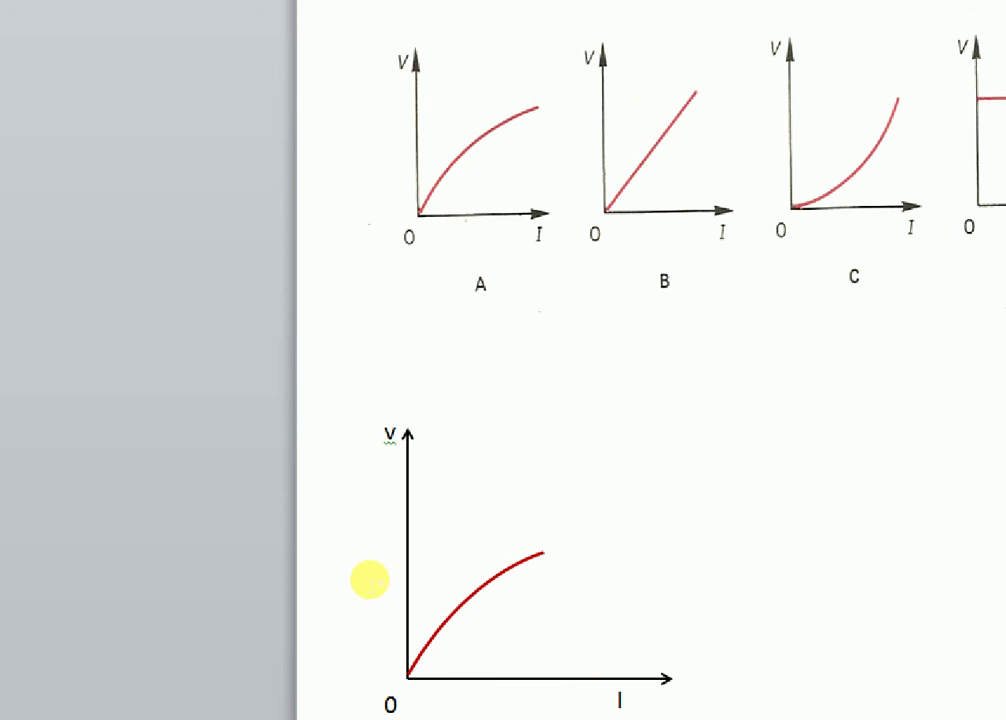
key("ctrl+z")
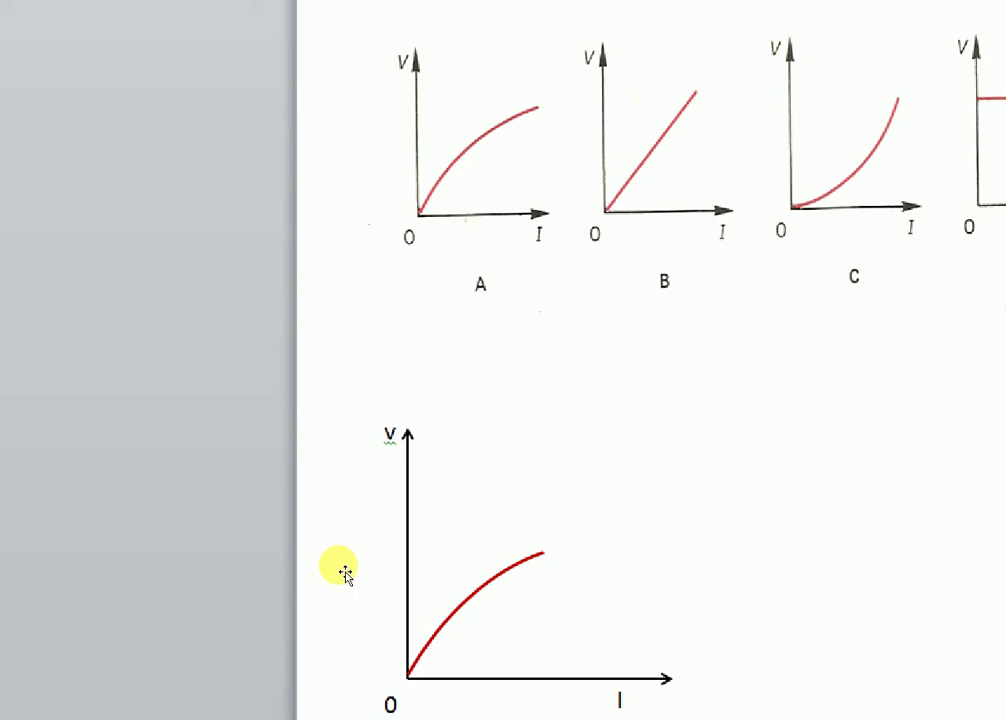
Try moving the red arc by itself to the right along the horizontal axis, and undo the move
left_click_drag(345, 573, 493, 573)
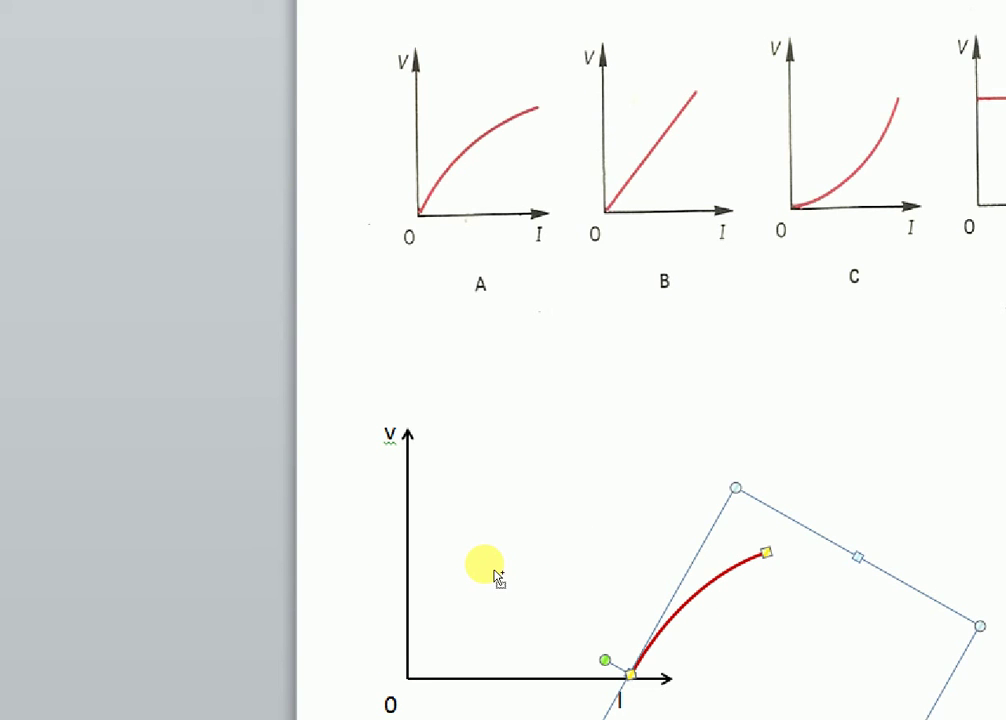
key("ctrl+z")
left_click(563, 486)
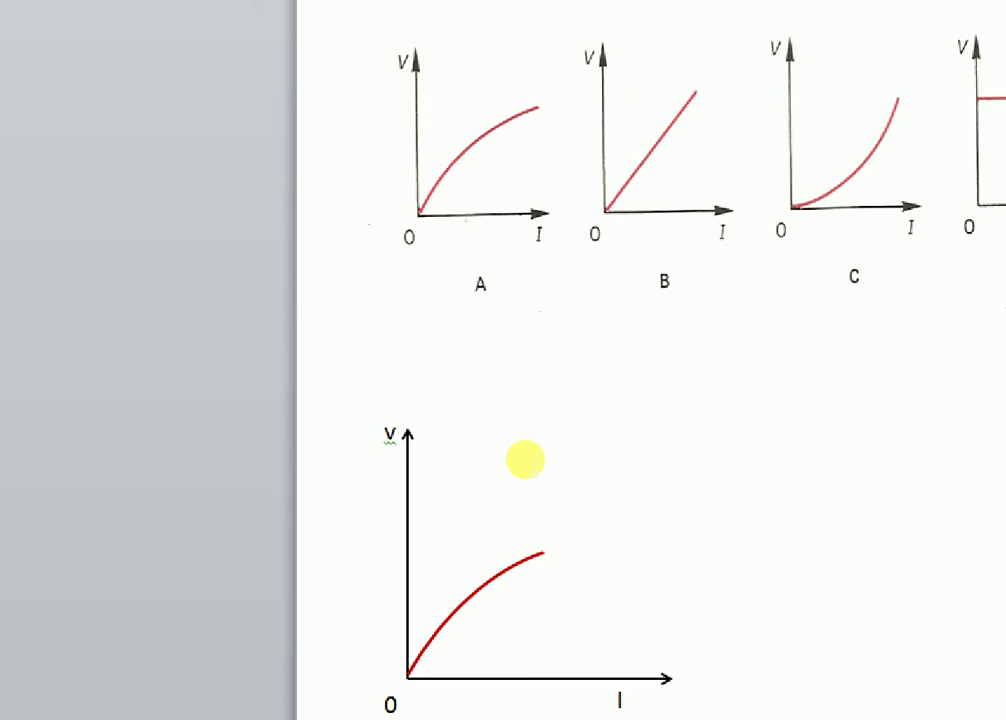
left_click_drag(453, 219, 478, 400)
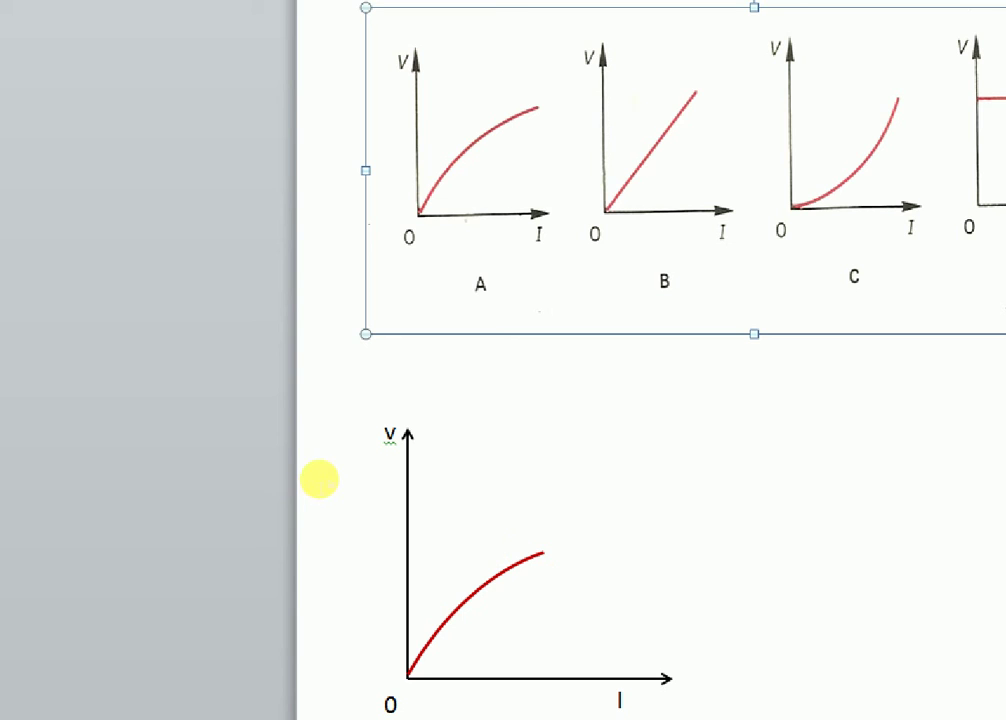
left_click(283, 463)
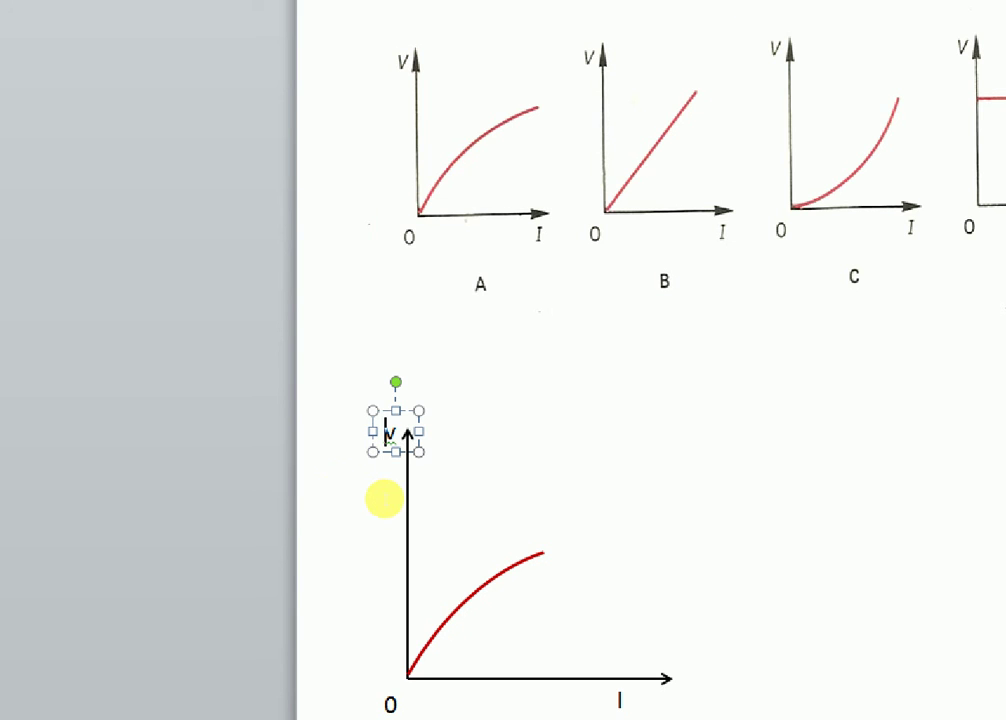
left_click(375, 481)
key("Tab")
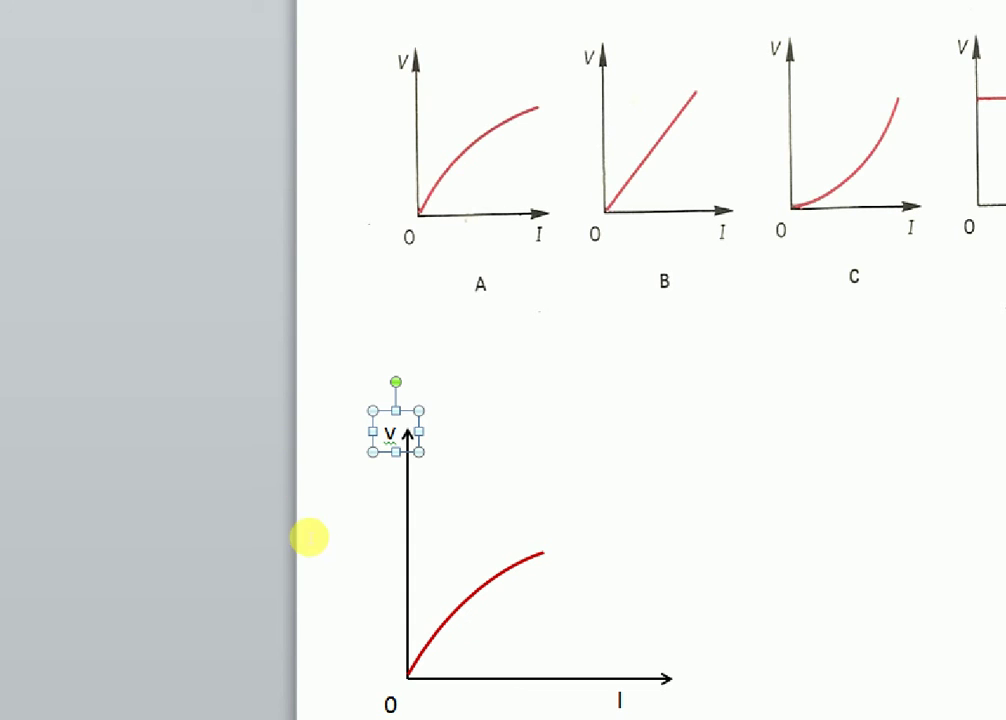
left_click(299, 525, "ctrl")
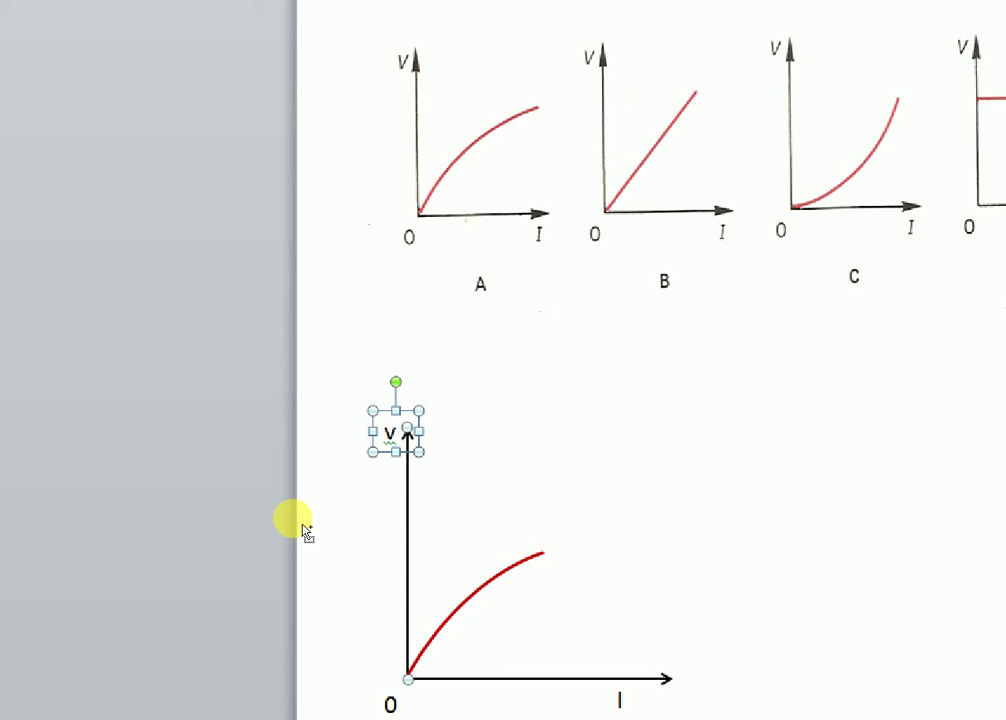
key("Tab")
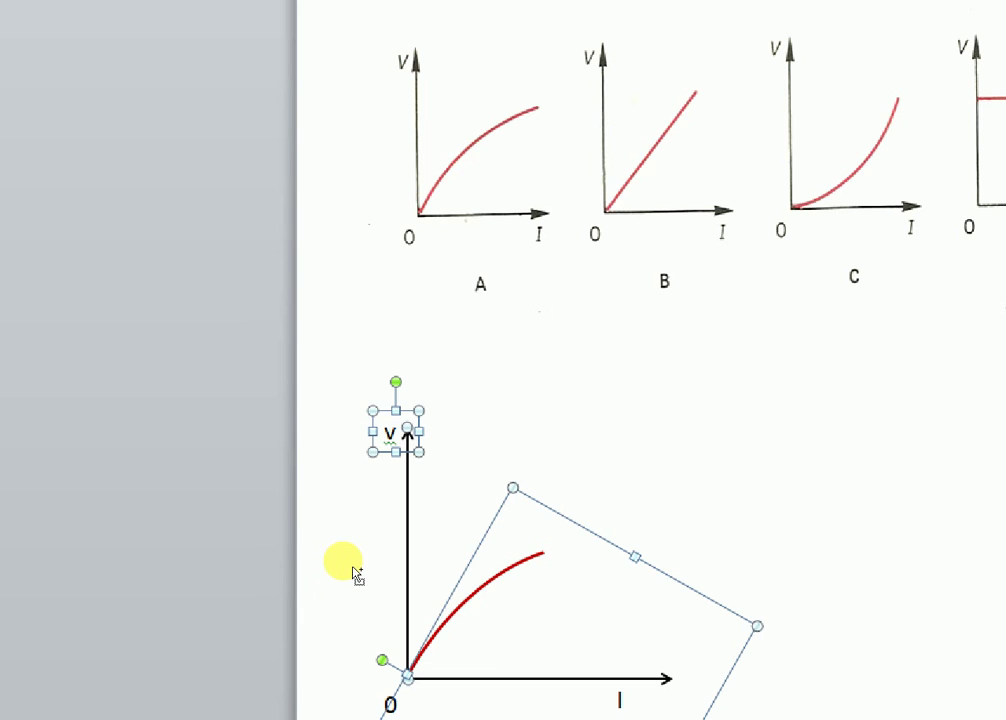
key("Tab")
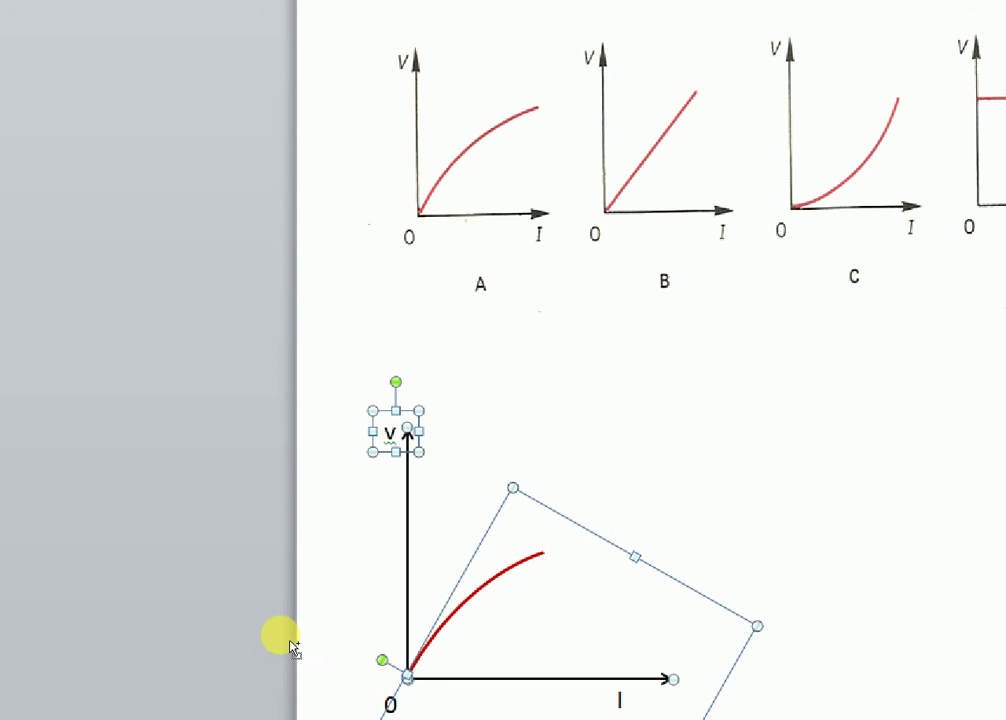
key("Tab")
key("Tab")
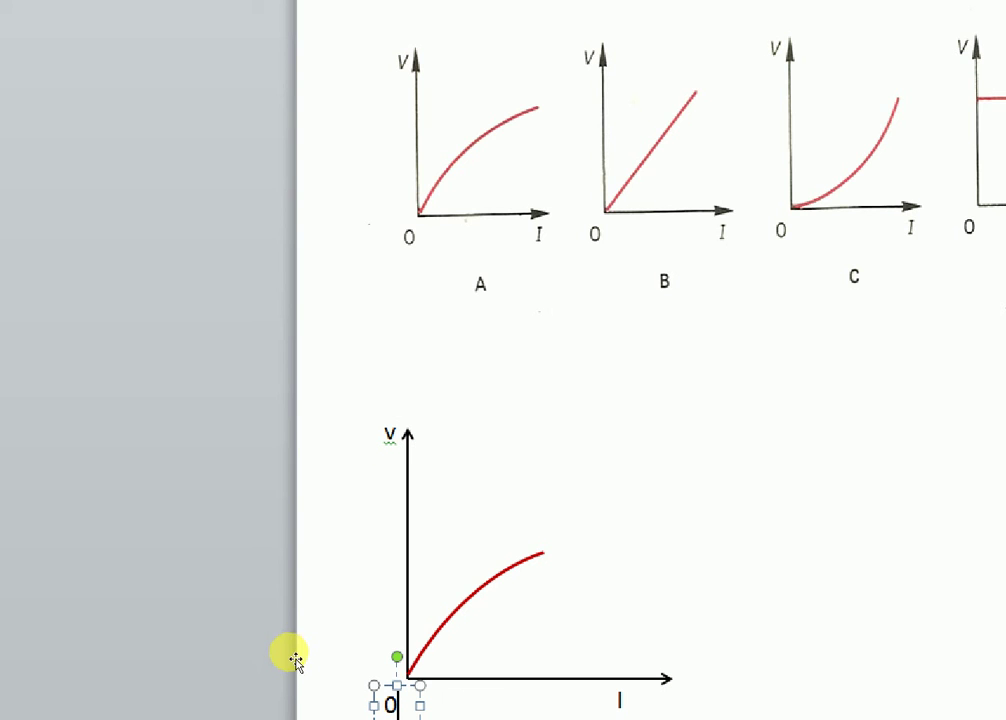
key("Tab")
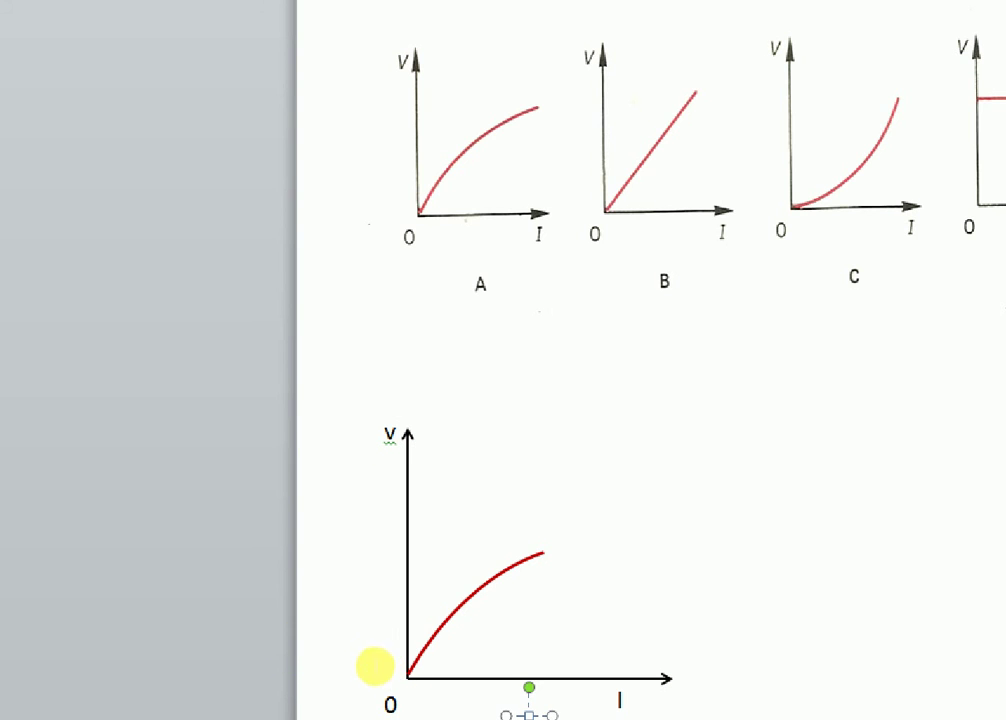
left_click_drag(389, 655, 390, 654)
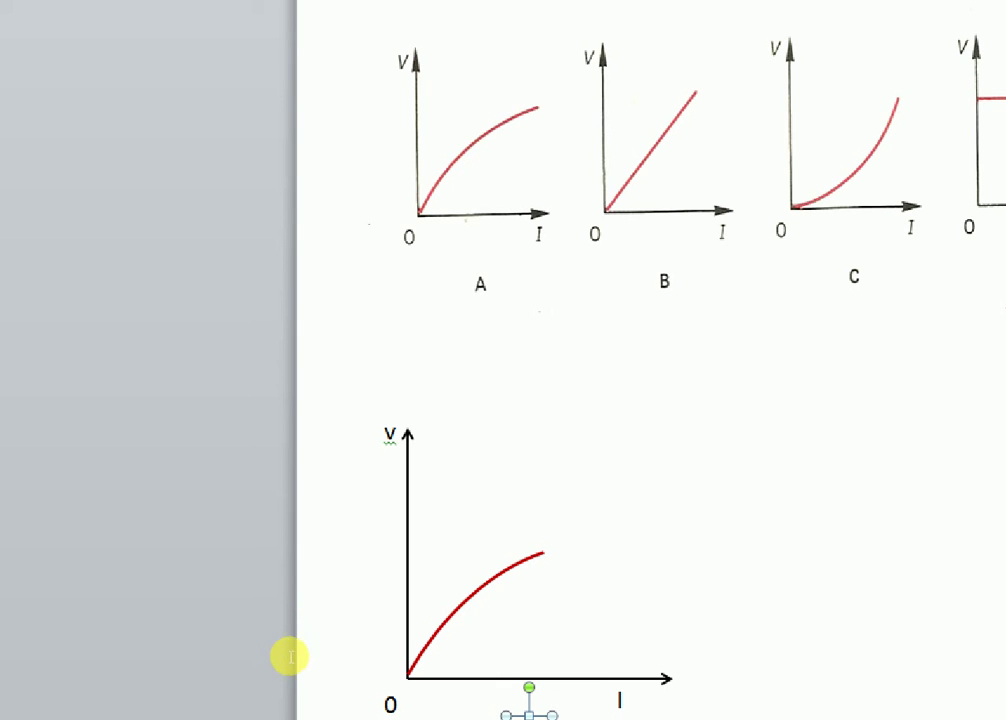
key("Tab")
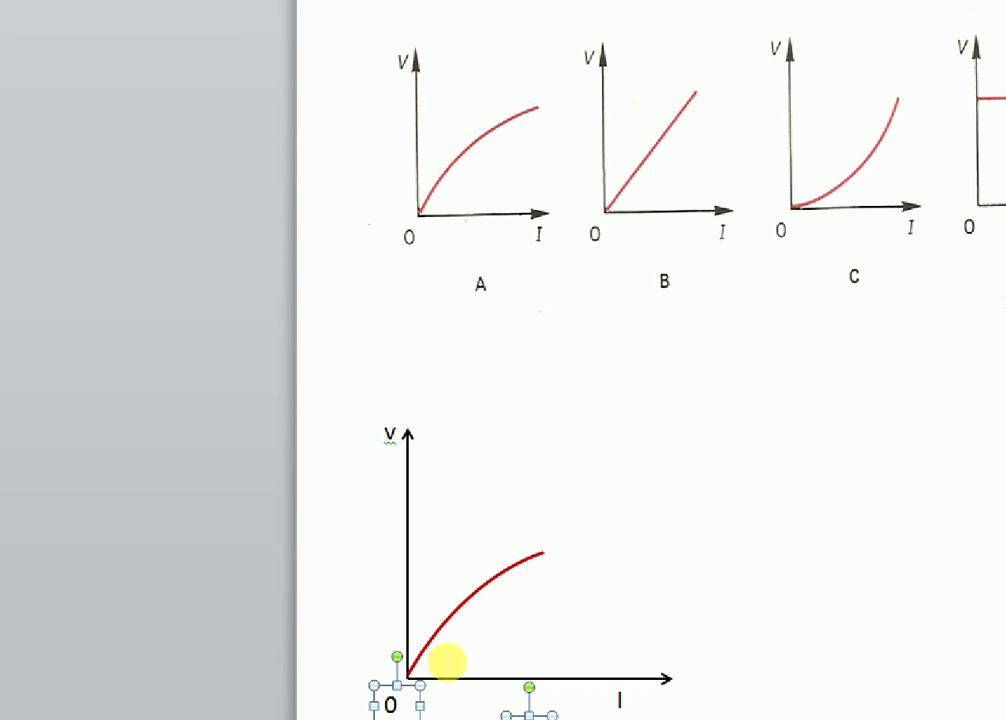
key("Tab")
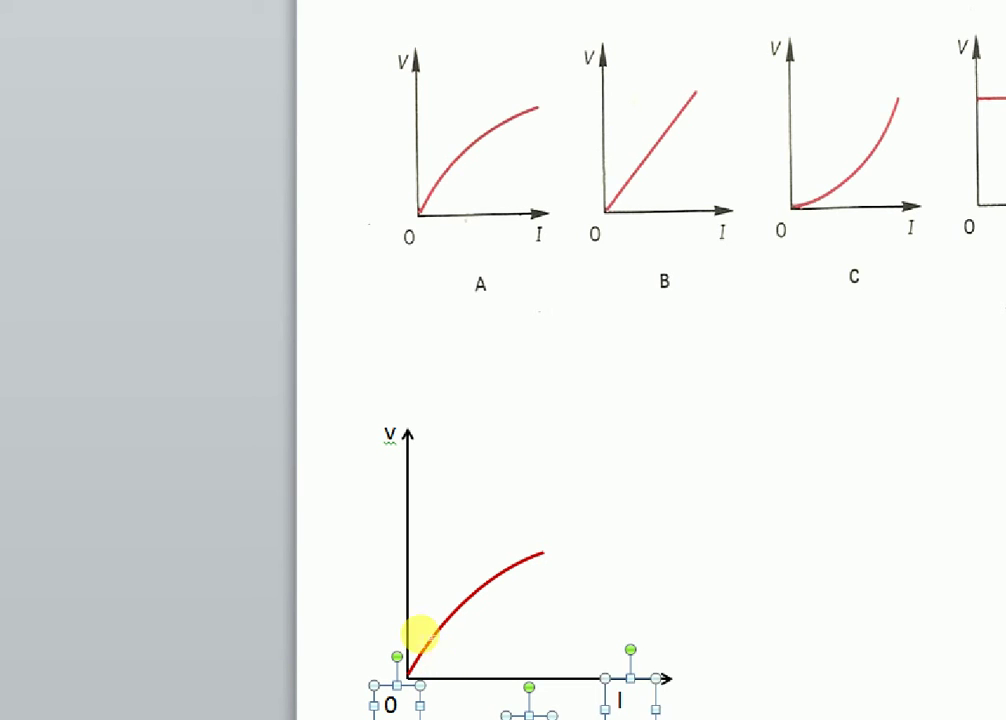
key("Tab")
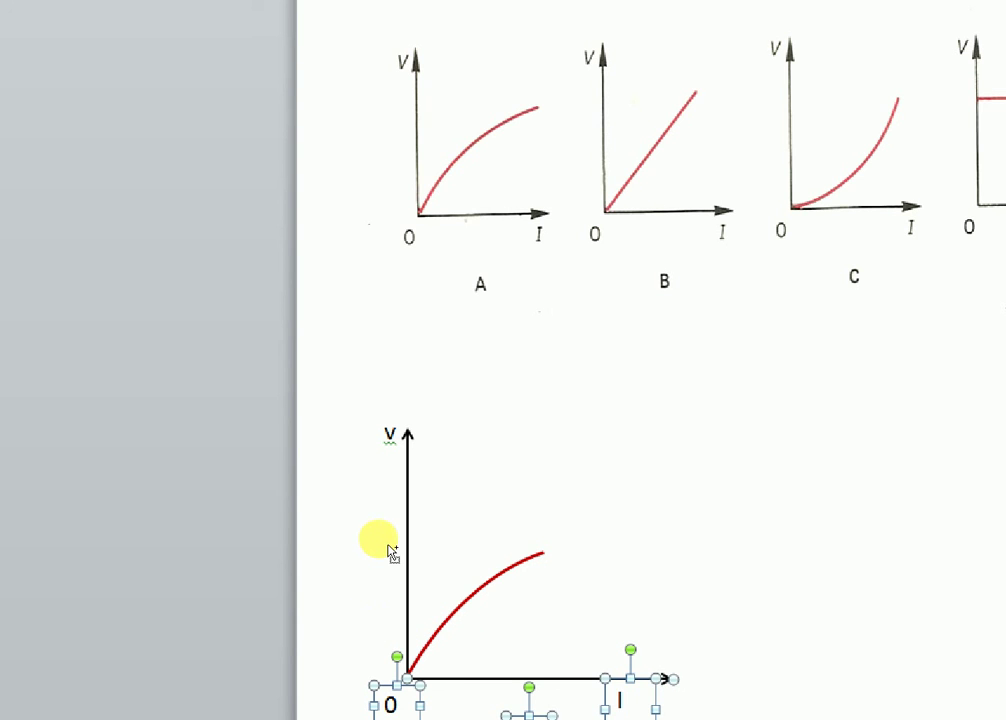
key("Tab")
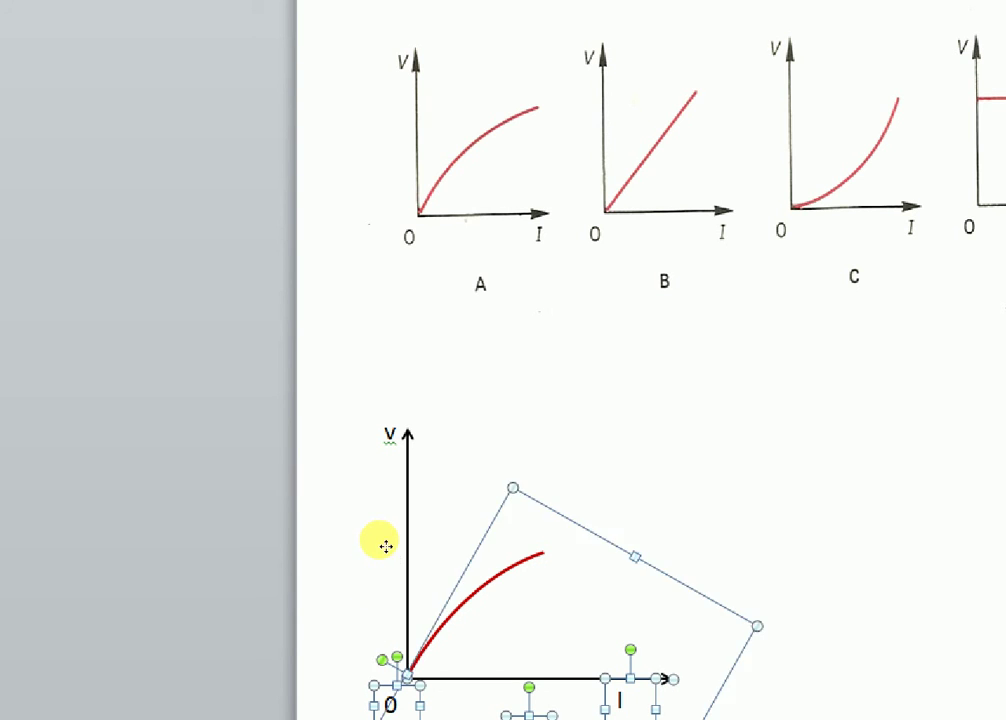
left_click(299, 477, "shift")
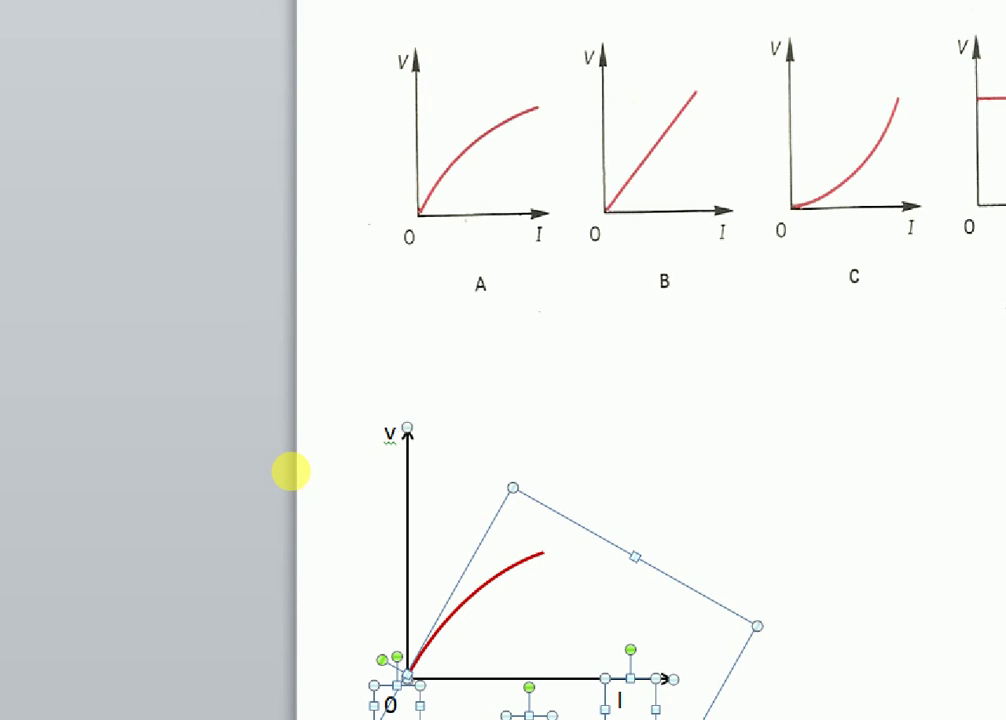
left_click(296, 484)
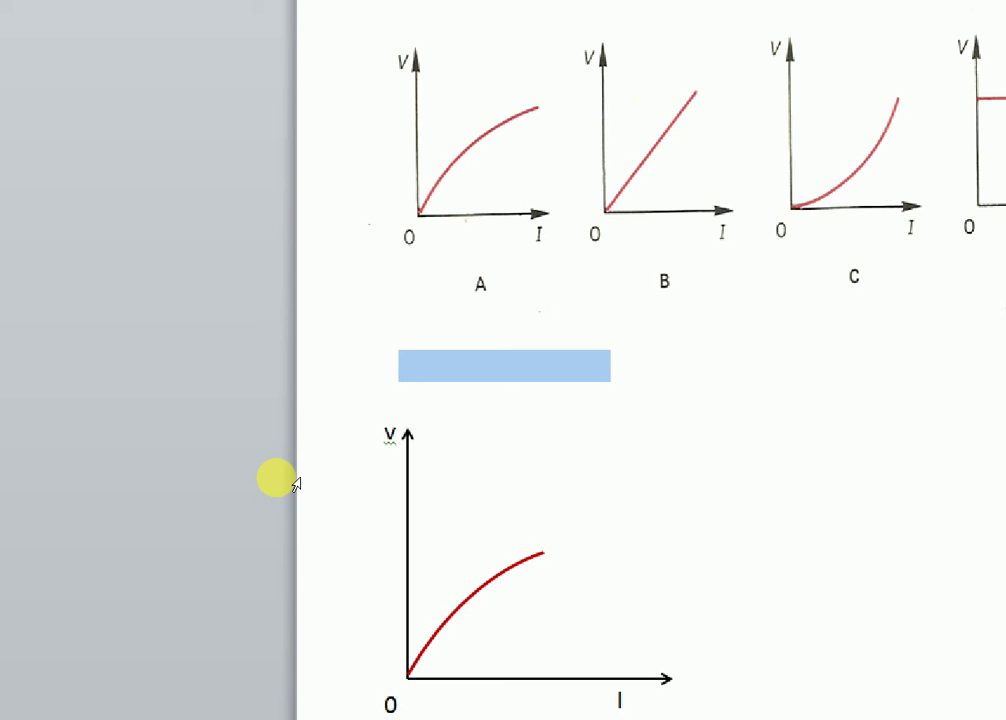
left_click(352, 485)
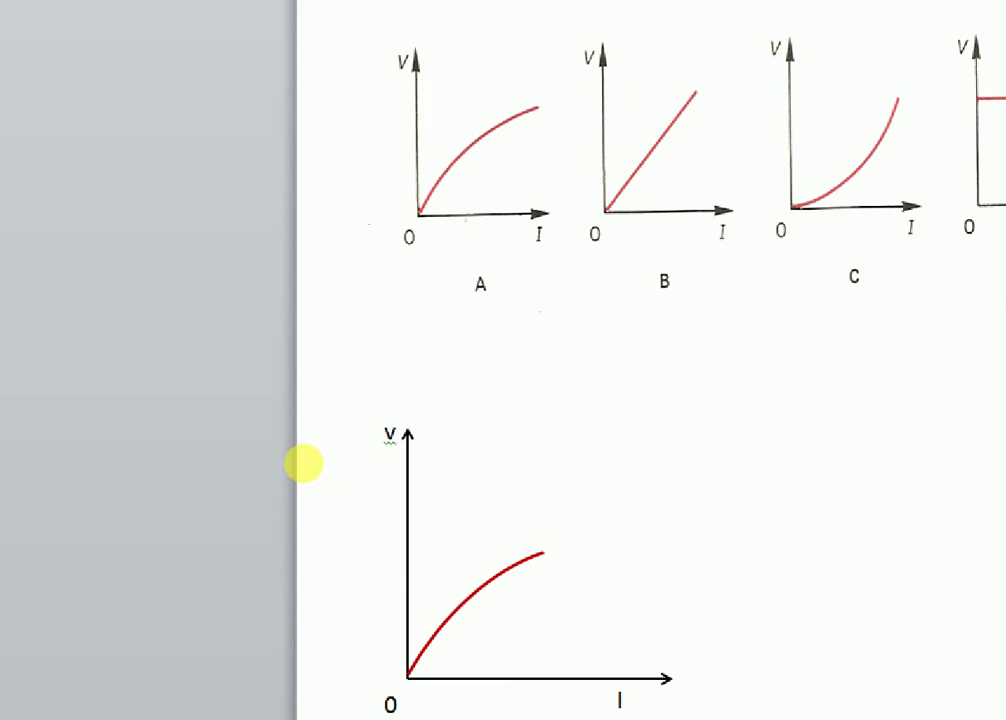
left_click(289, 460)
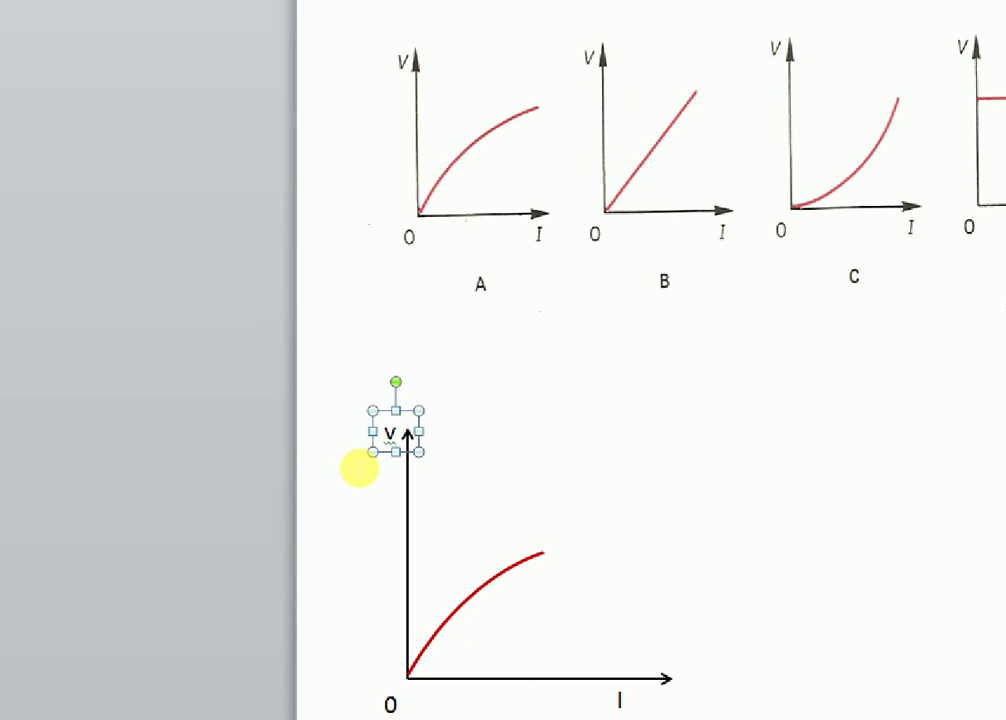
left_click(292, 664)
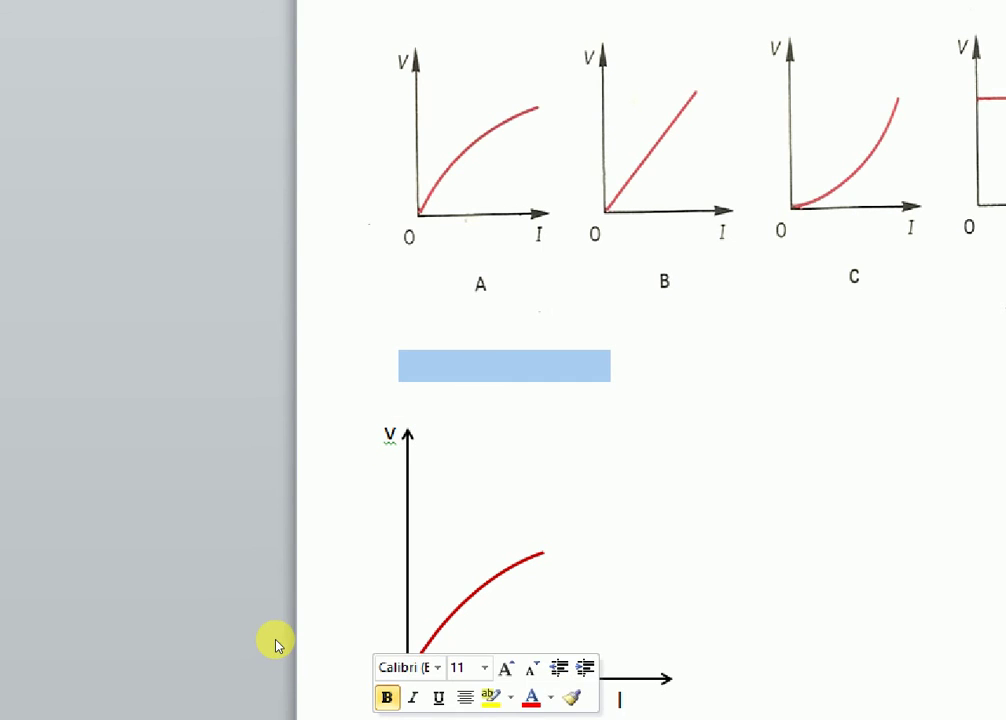
left_click(292, 676)
Select the "v", "0" and "A" labels with both axes and the red arc, and group them into one object
left_click(289, 652)
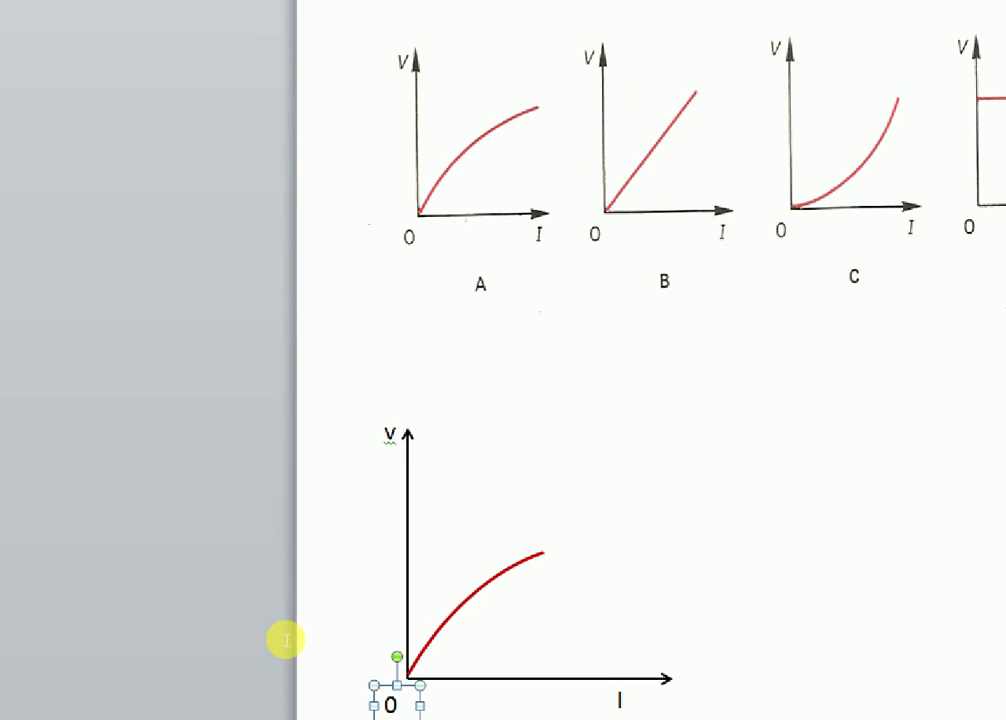
left_click(284, 473, "shift")
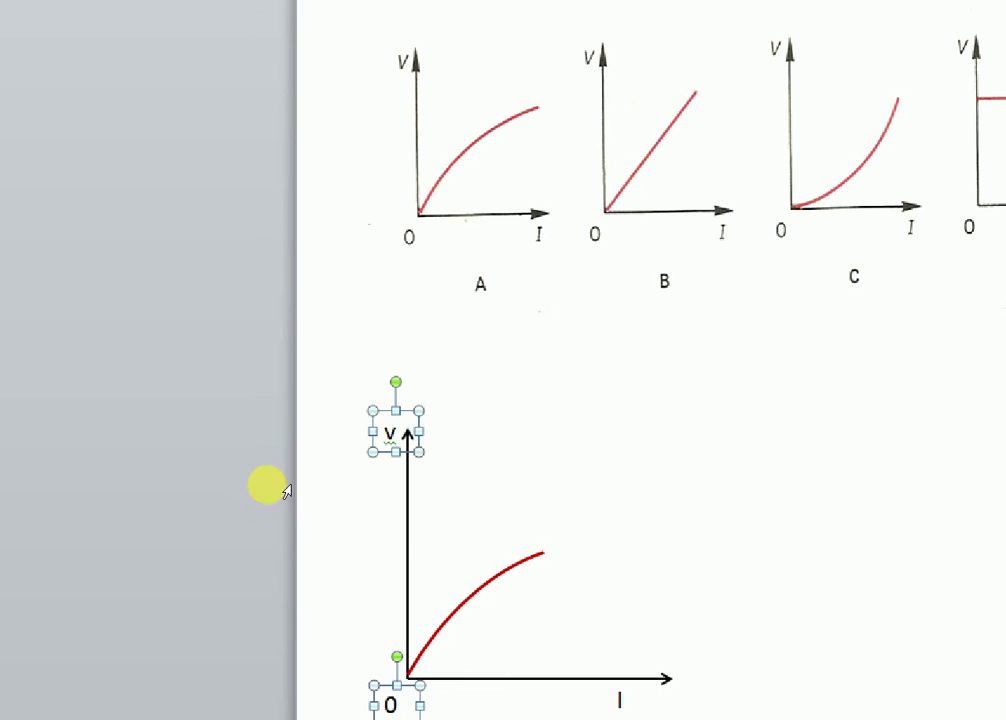
left_click(300, 542, "shift")
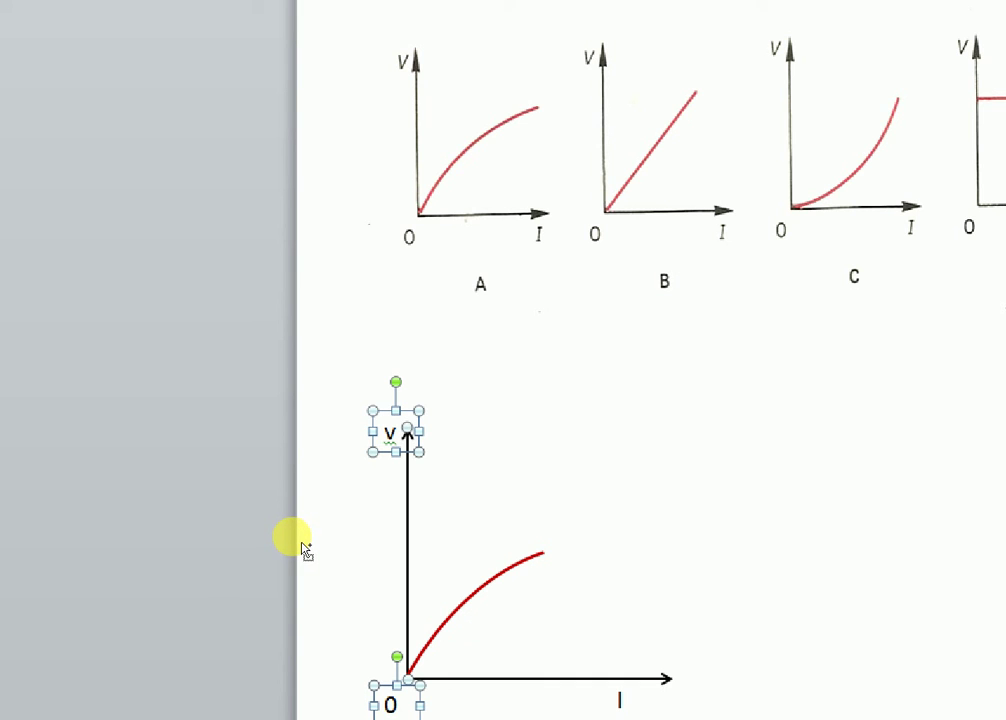
left_click(366, 568, "shift")
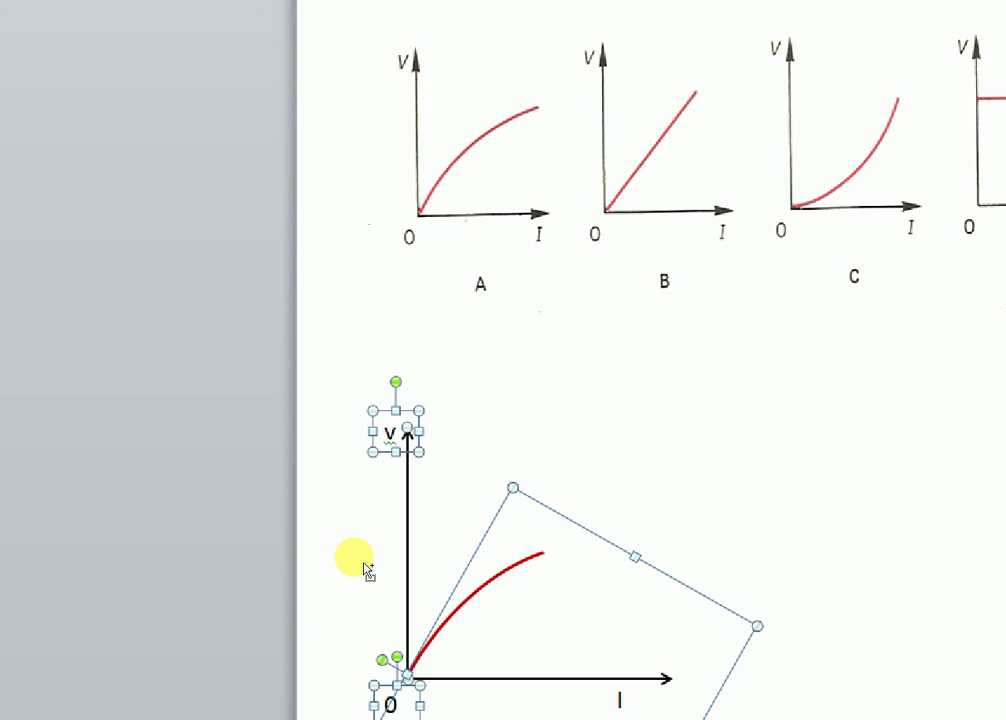
left_click(402, 679, "shift")
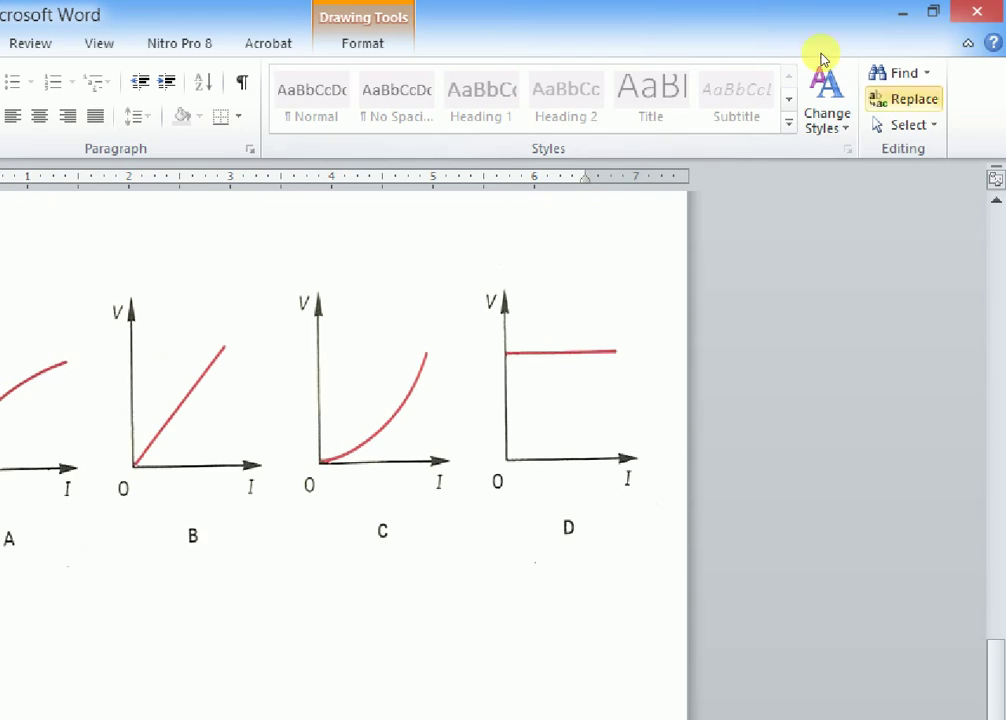
left_click(363, 43)
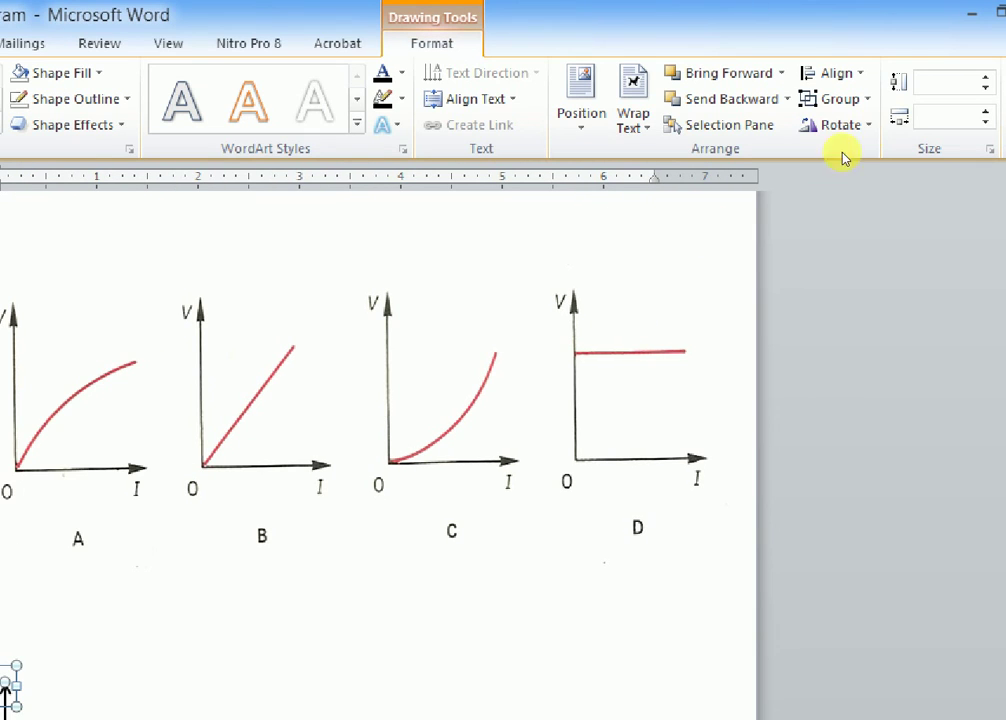
left_click(838, 98)
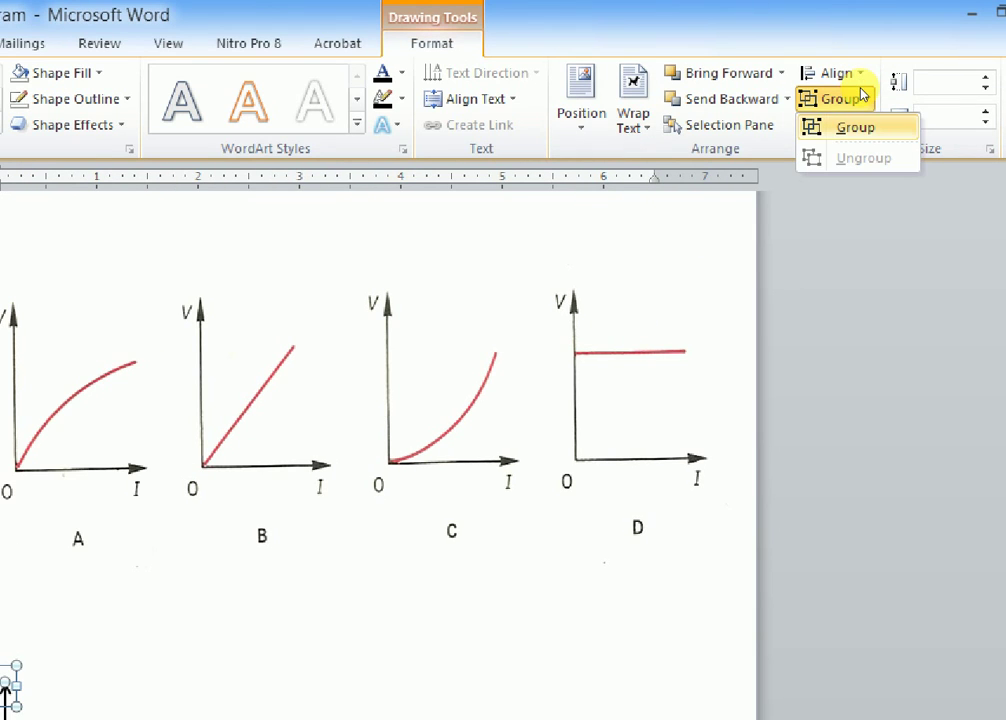
left_click(855, 127)
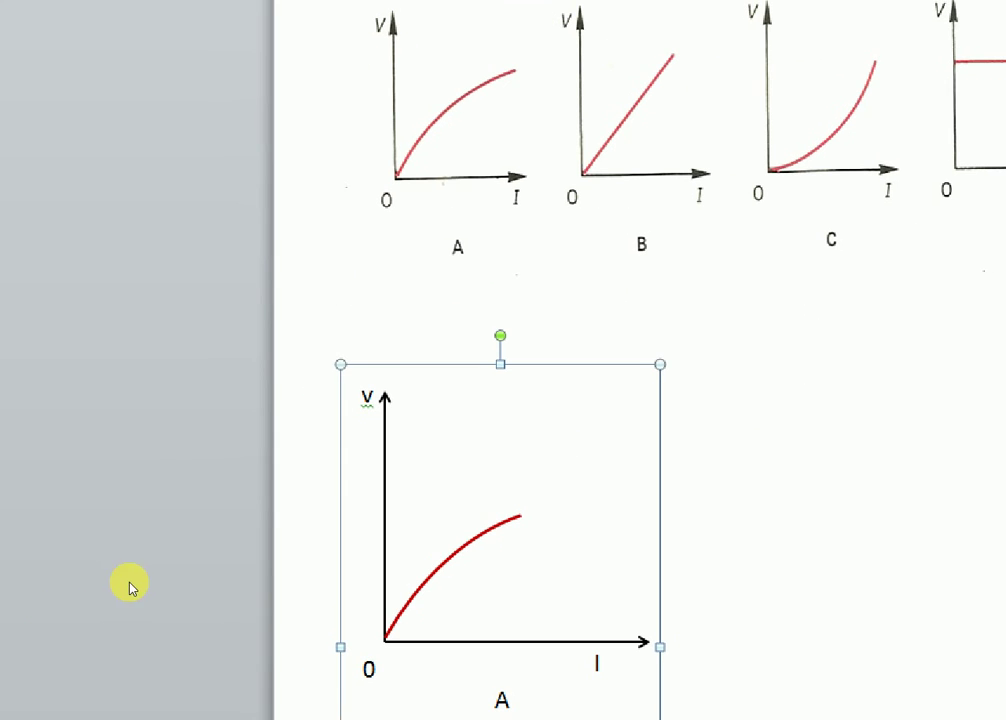
Try moving the grouped graph to the right and undo the moves
left_click(591, 579)
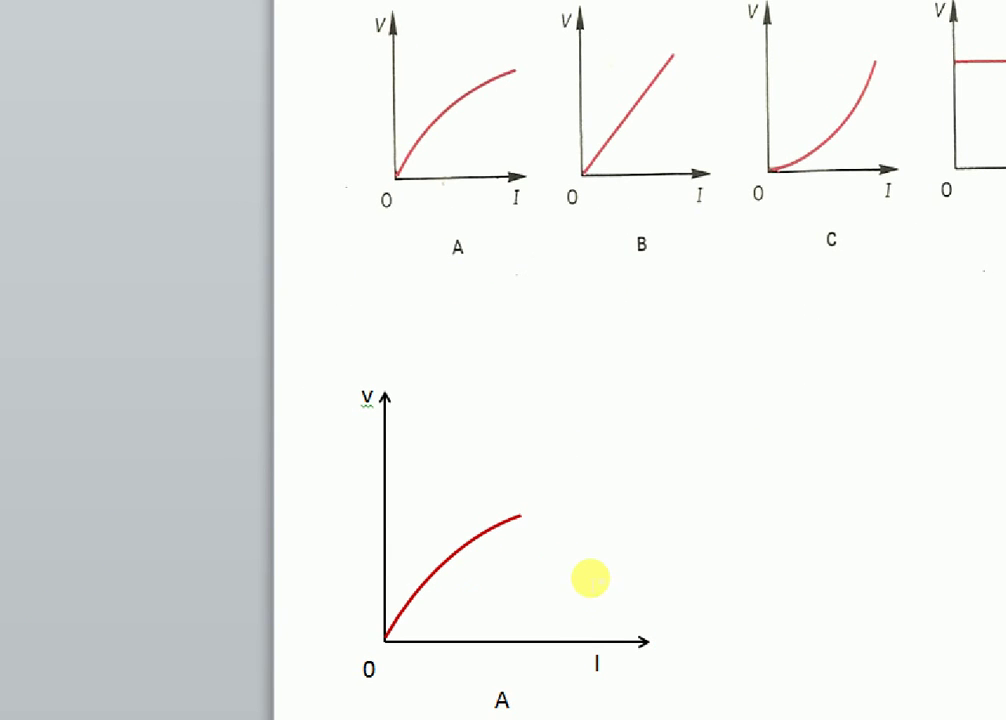
left_click(296, 473)
left_click_drag(303, 449, 428, 455)
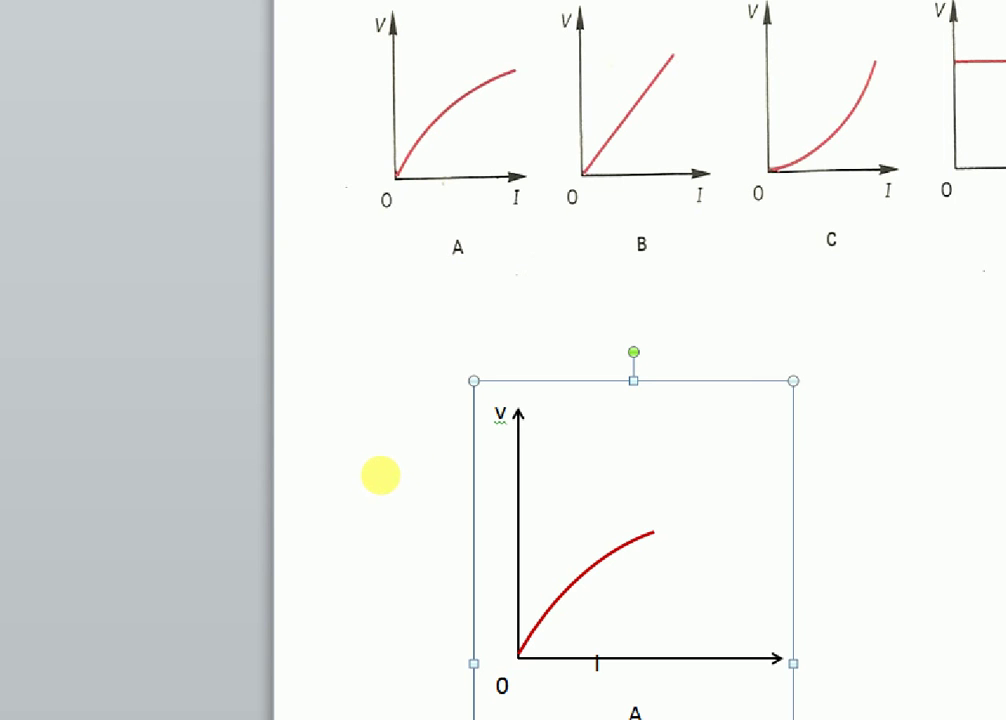
left_click_drag(398, 456, 487, 457)
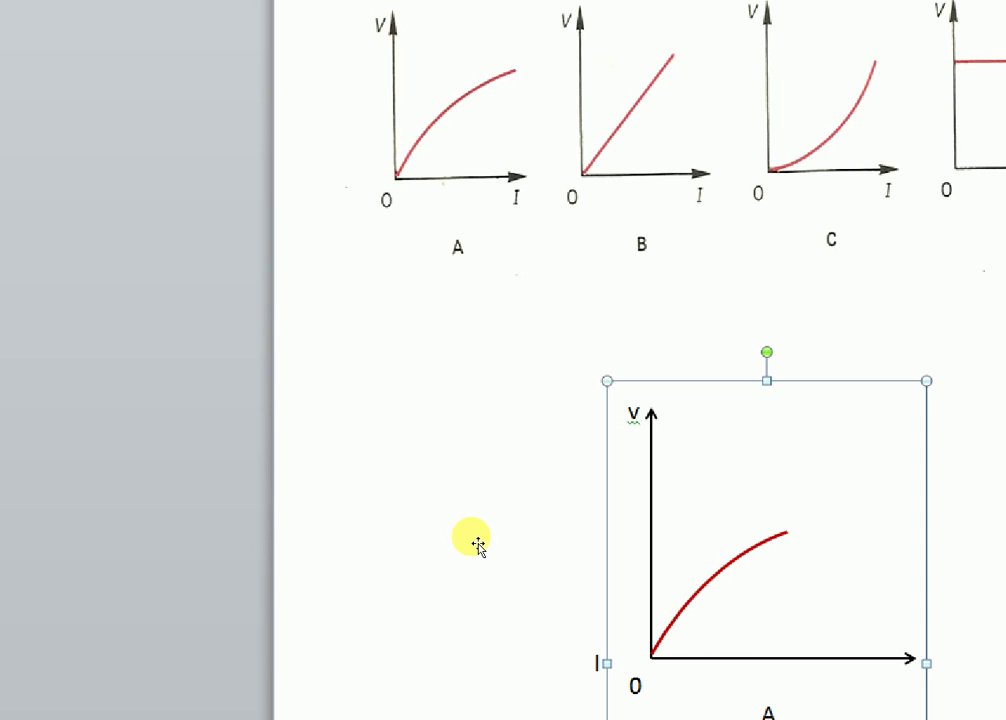
left_click_drag(481, 549, 469, 534)
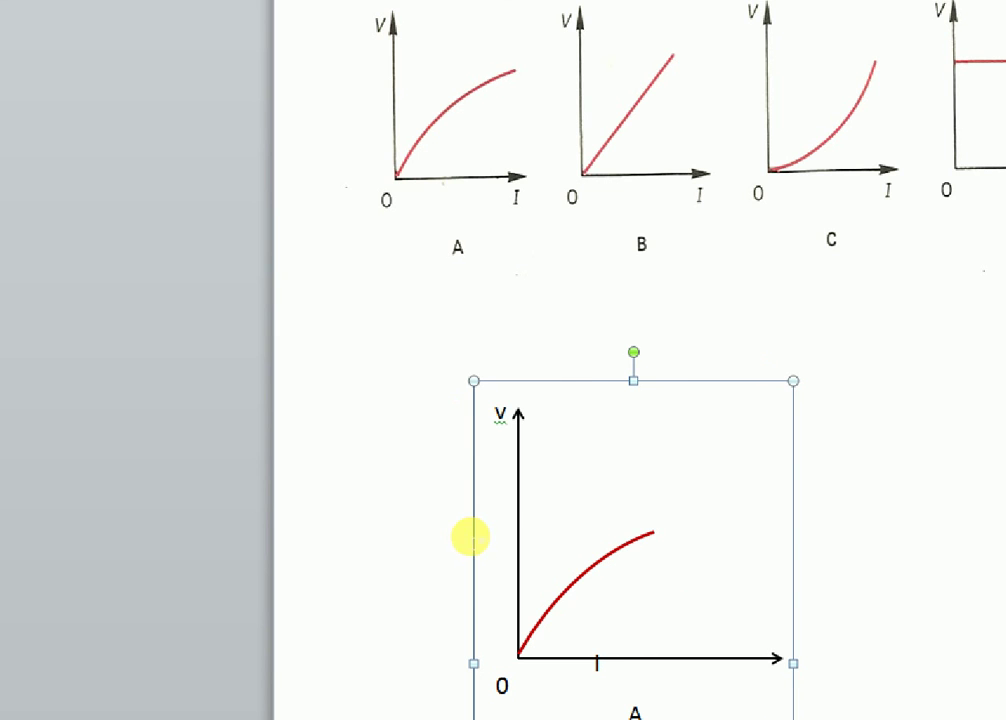
key("ctrl+z")
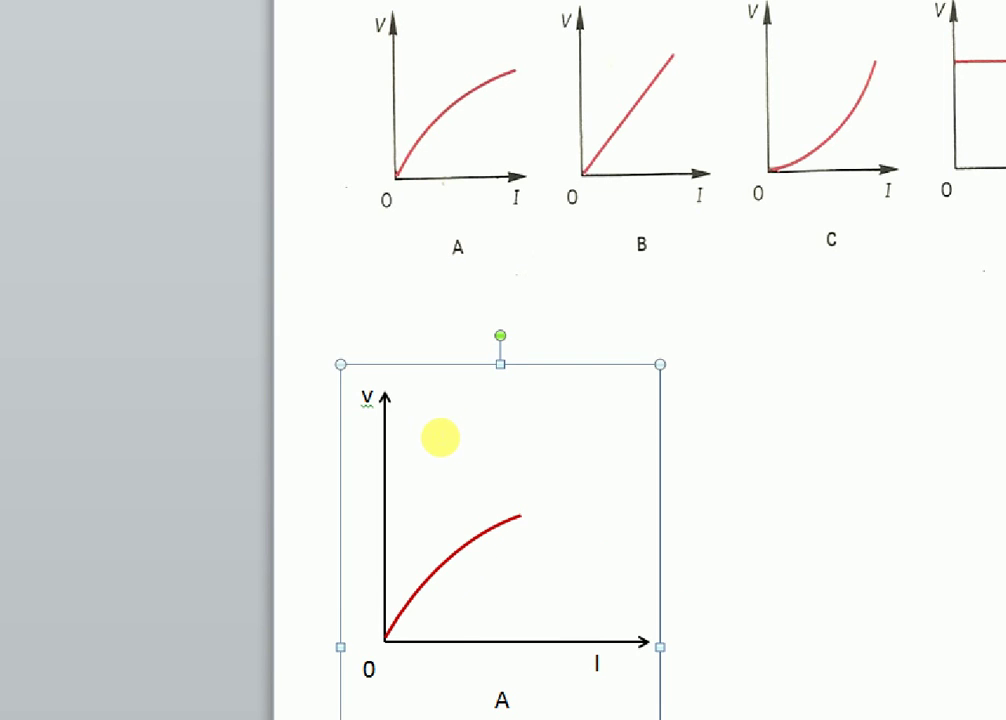
Select the separate "I" label below the horizontal axis together with the grouped graph, and group them into one object
key("ctrl+z")
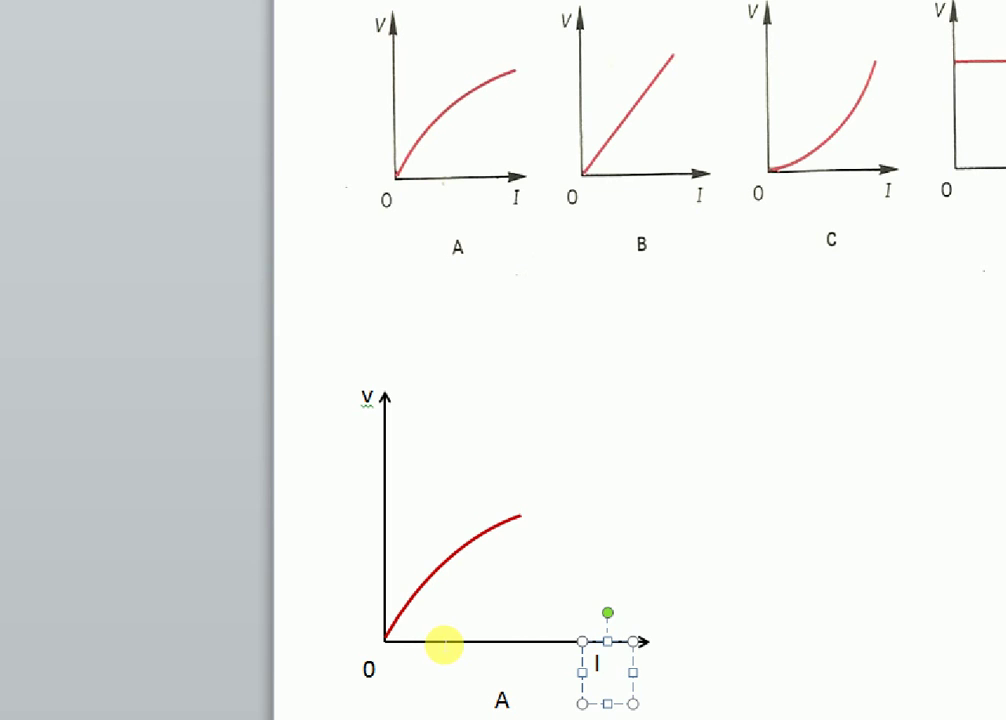
key("BackSpace")
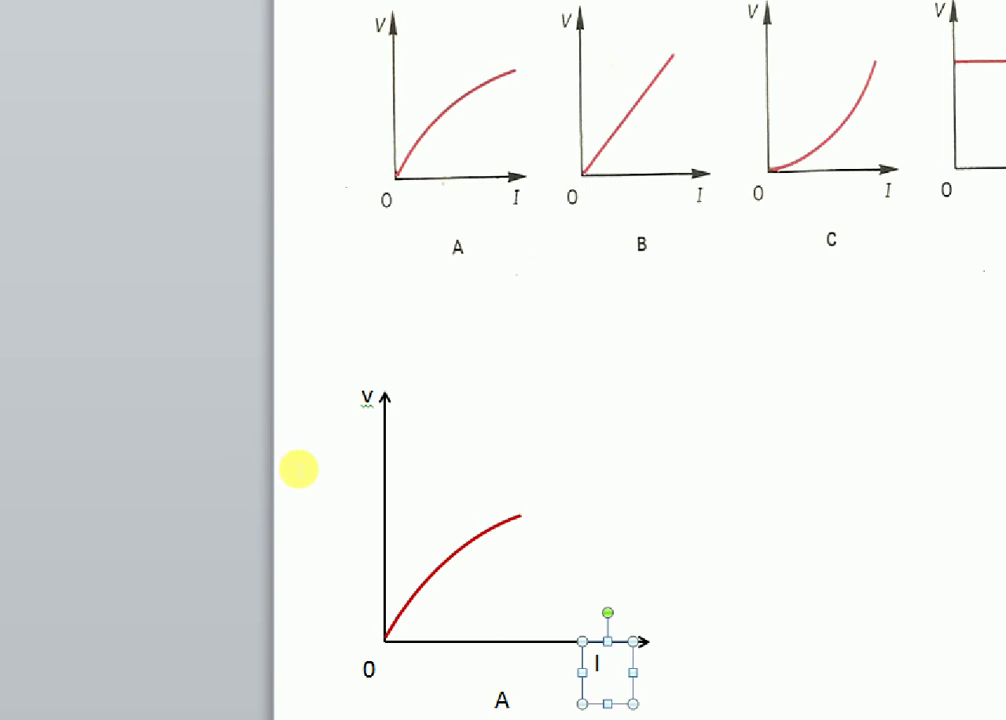
left_click(301, 469)
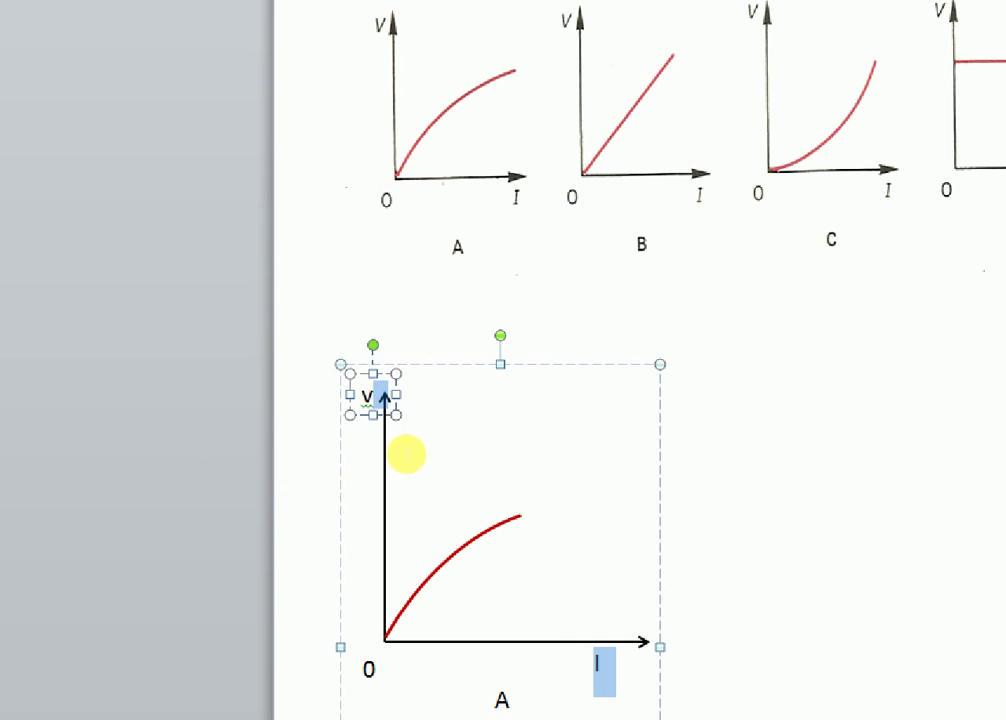
left_click(465, 646)
left_click(444, 650)
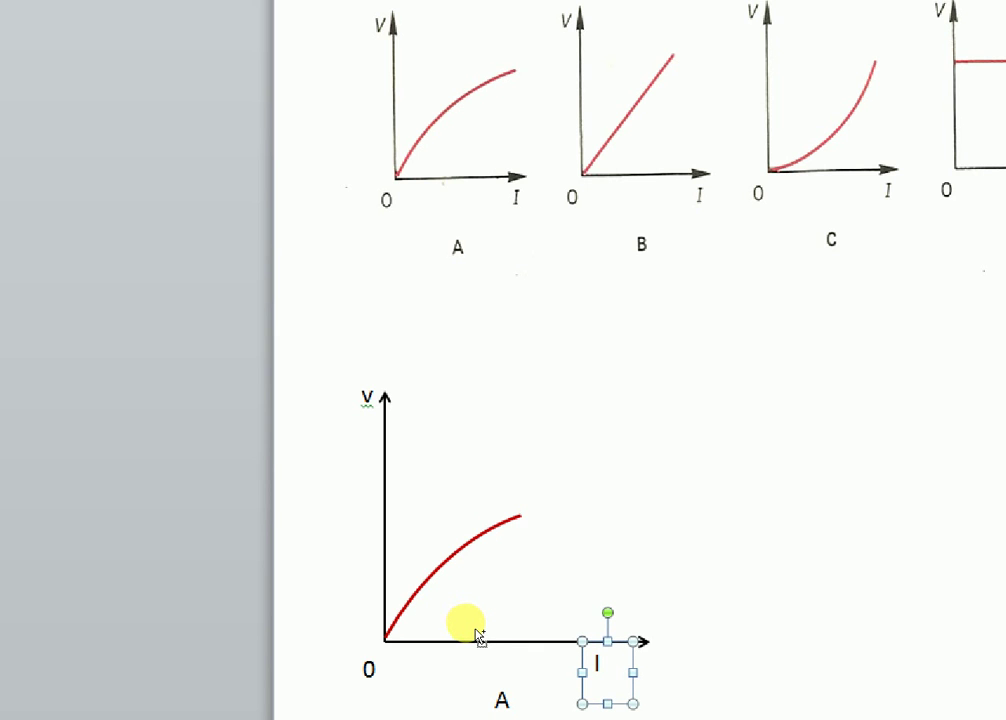
left_click(475, 630, "ctrl")
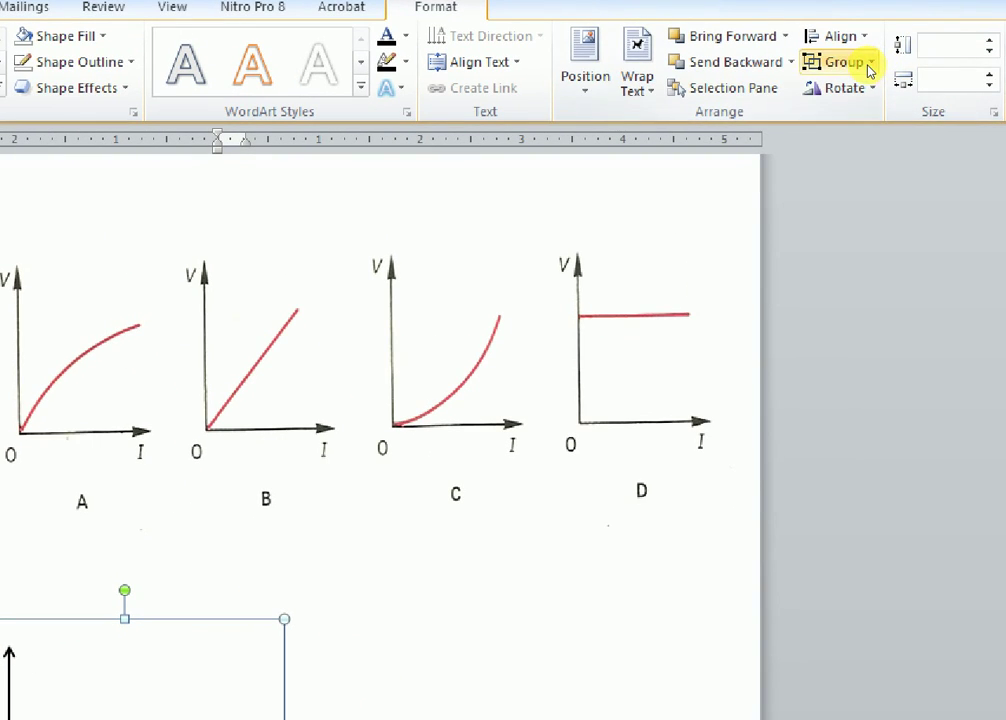
left_click(869, 66)
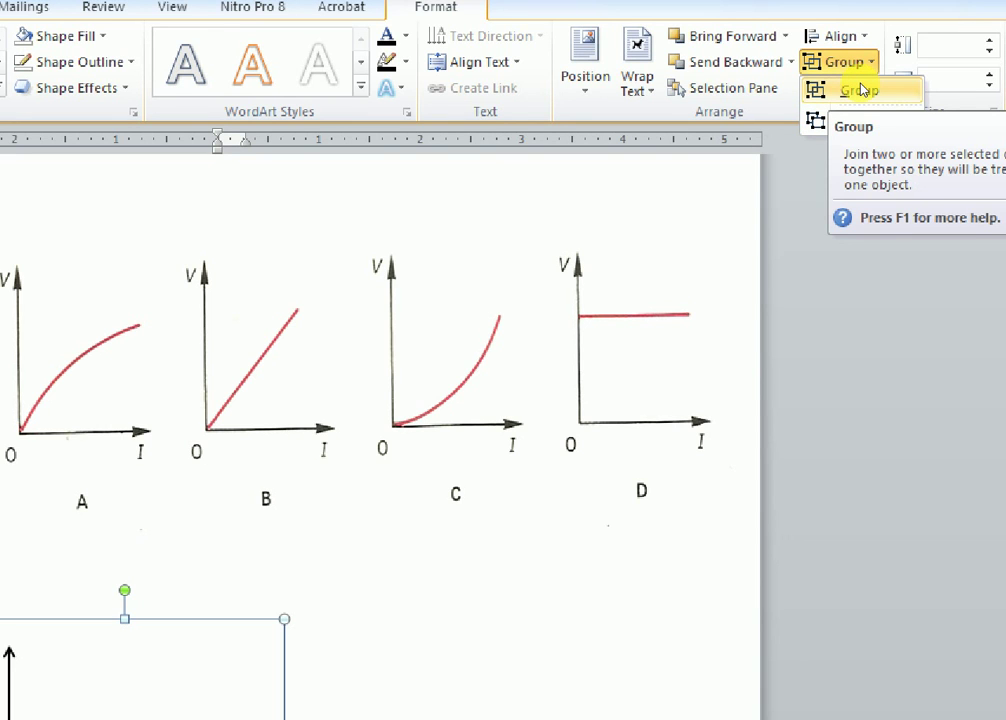
double_click(863, 90)
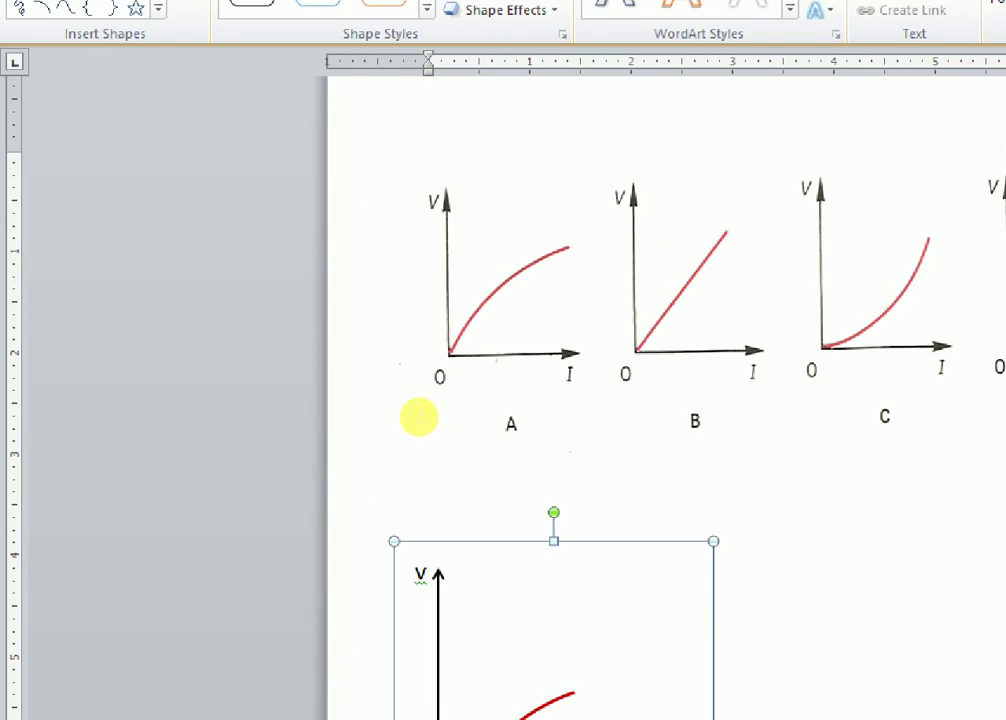
left_click(406, 466)
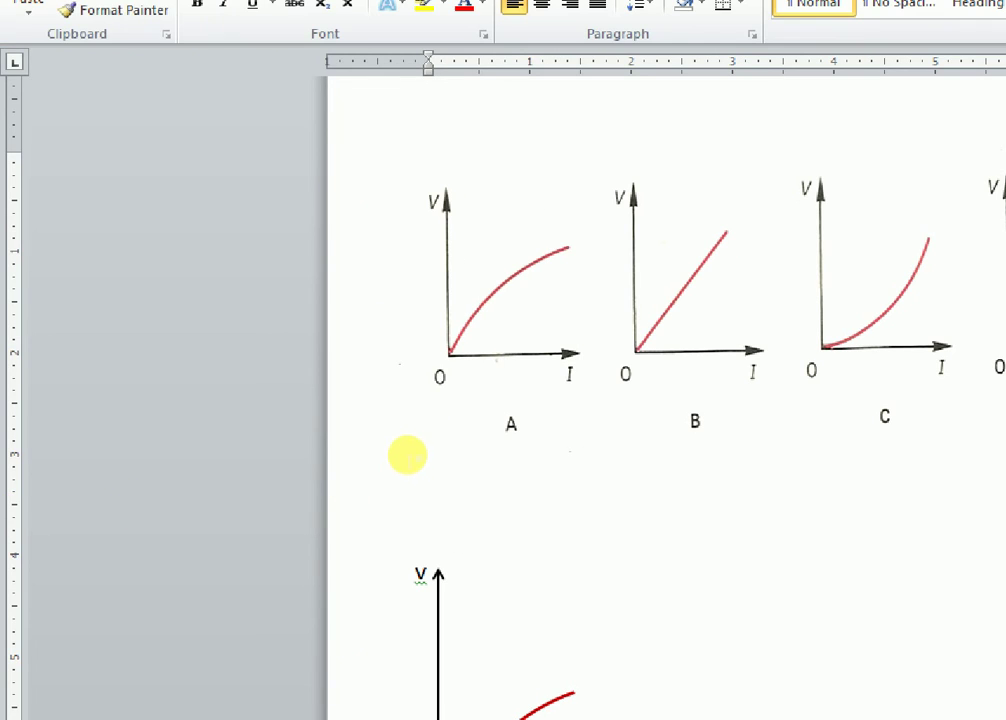
Move the whole grouped graph to the right, then partway back so it sits below sample graphs A and B
left_click(292, 461)
left_click_drag(321, 446, 466, 425)
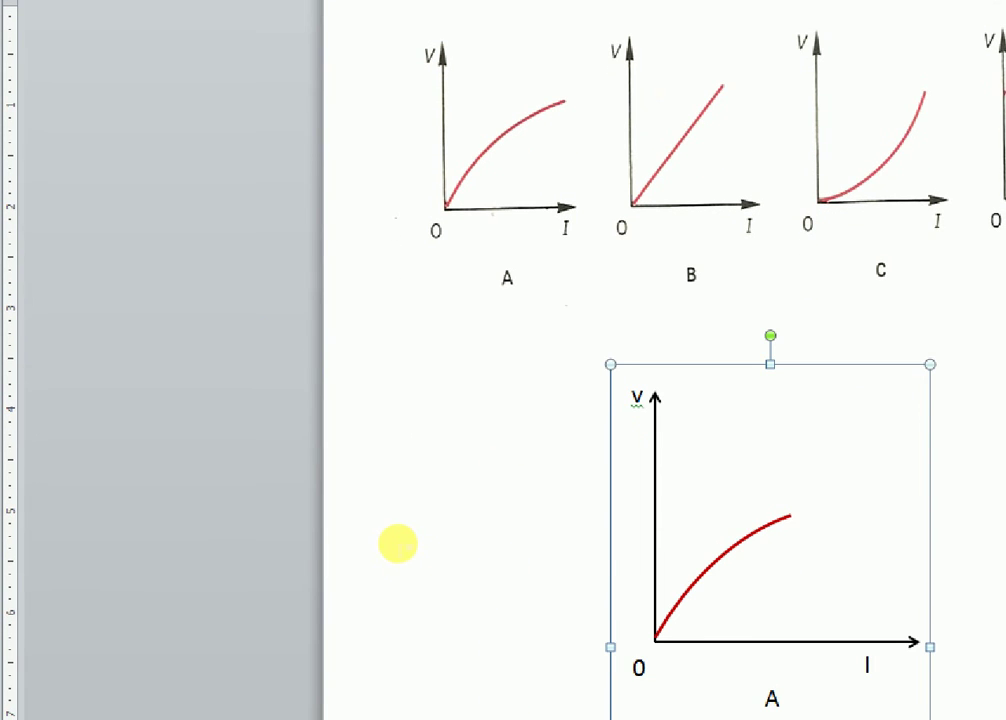
left_click_drag(416, 548, 294, 539)
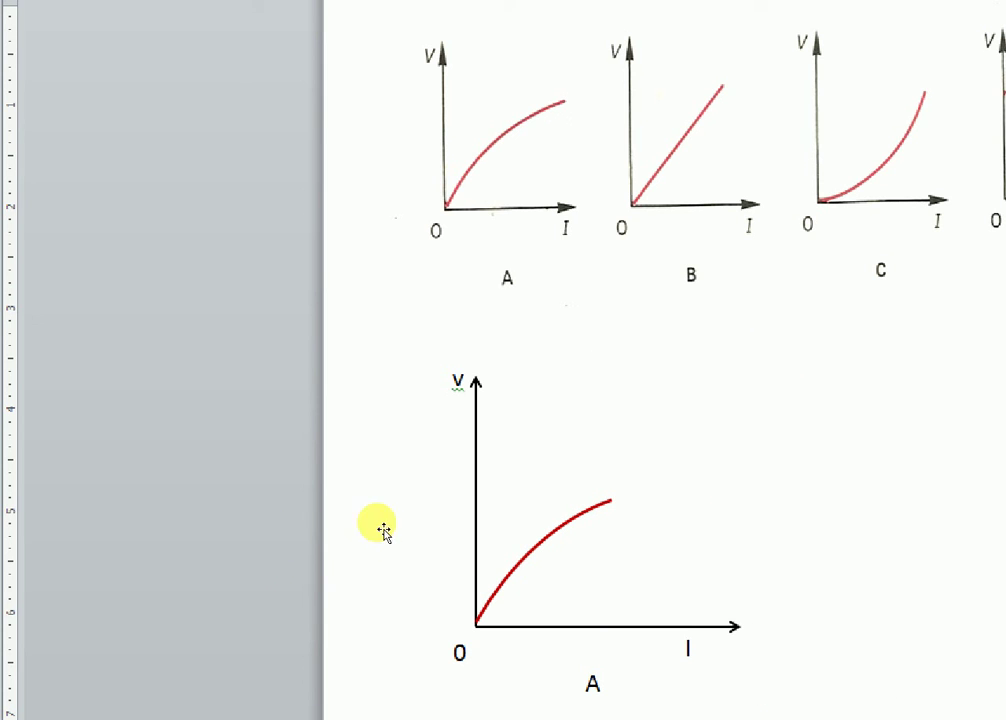